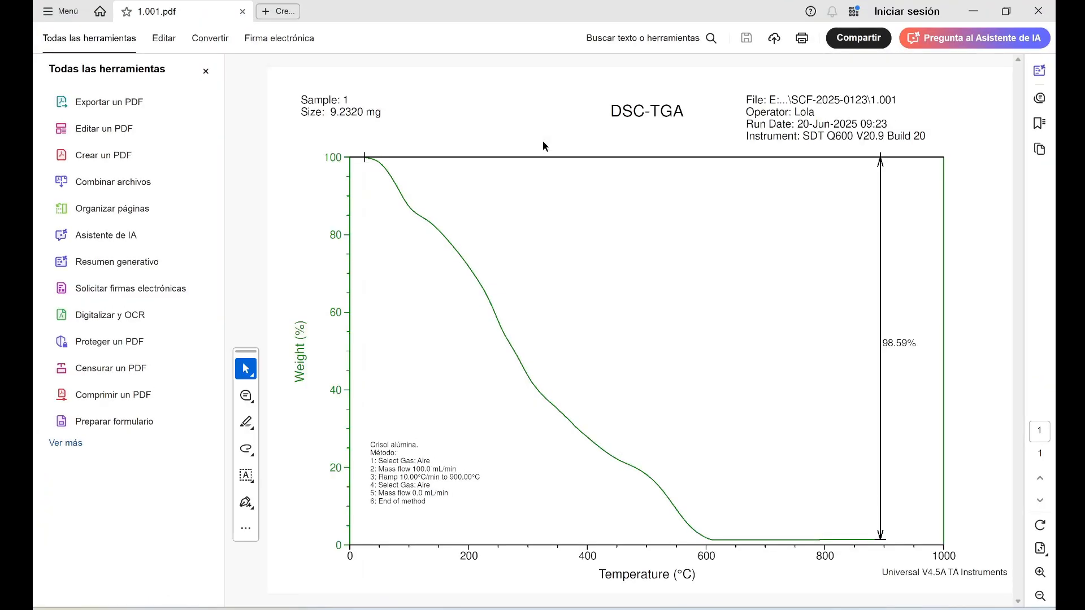
Minimize the TGA report, open the text file 1 from the results folder, and enlarge its Notepad window
click(881, 600)
click(884, 567)
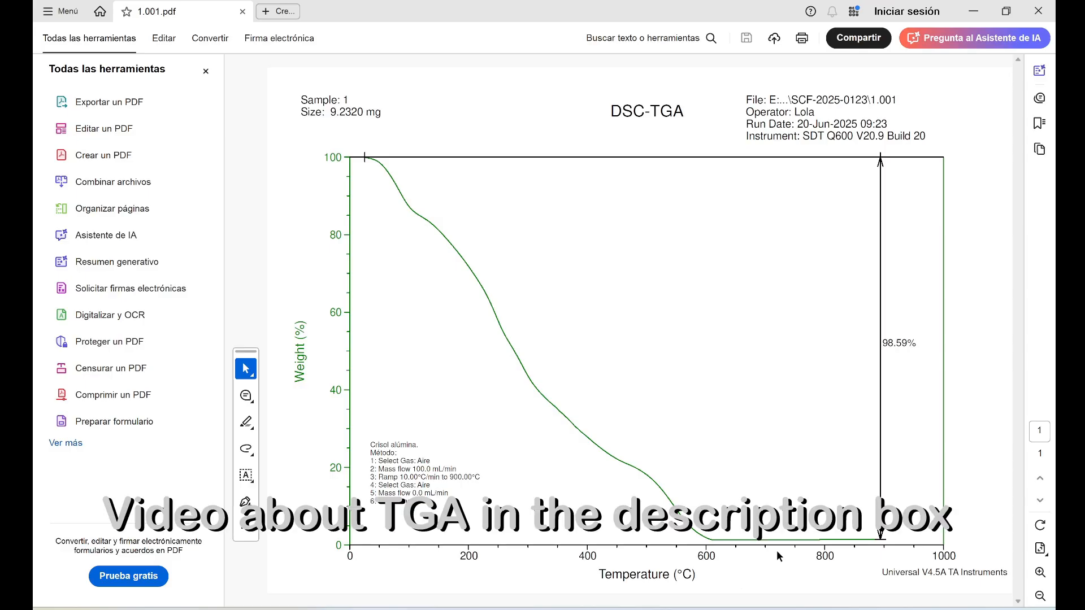
click(973, 10)
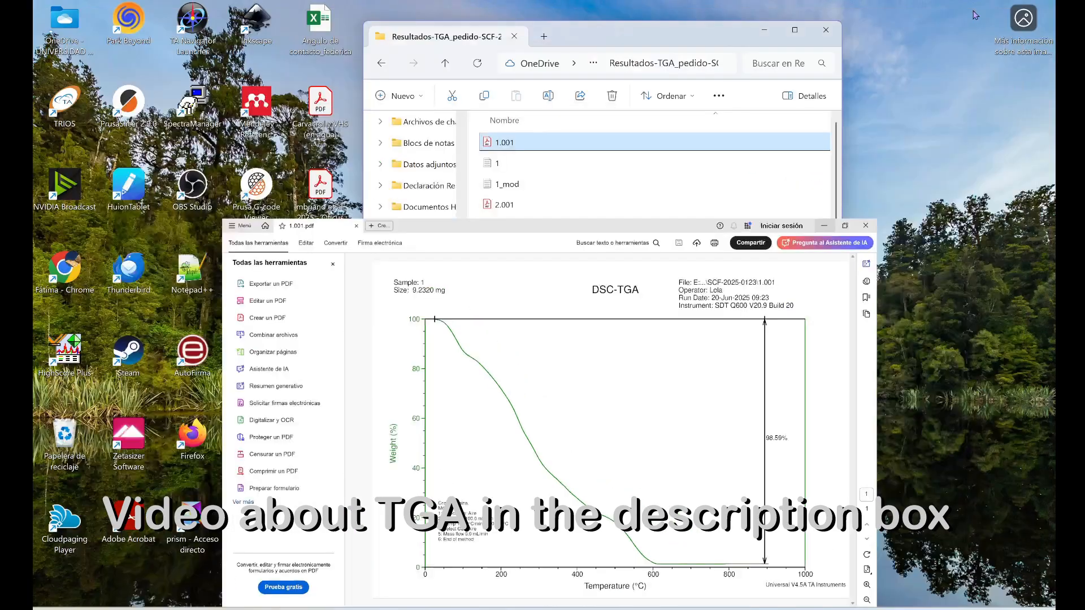
click(496, 164)
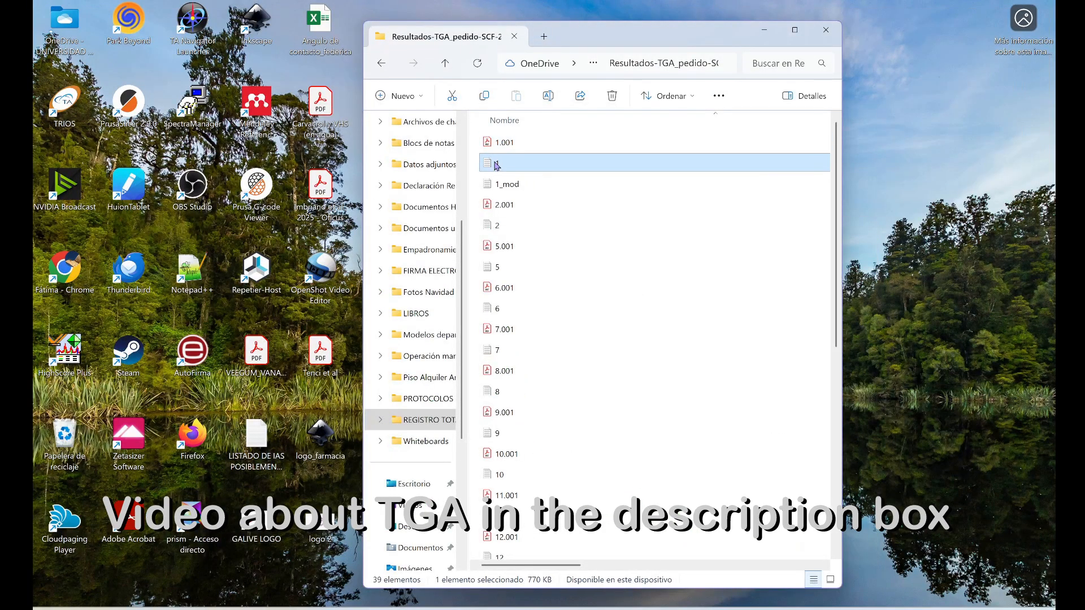
double_click(496, 164)
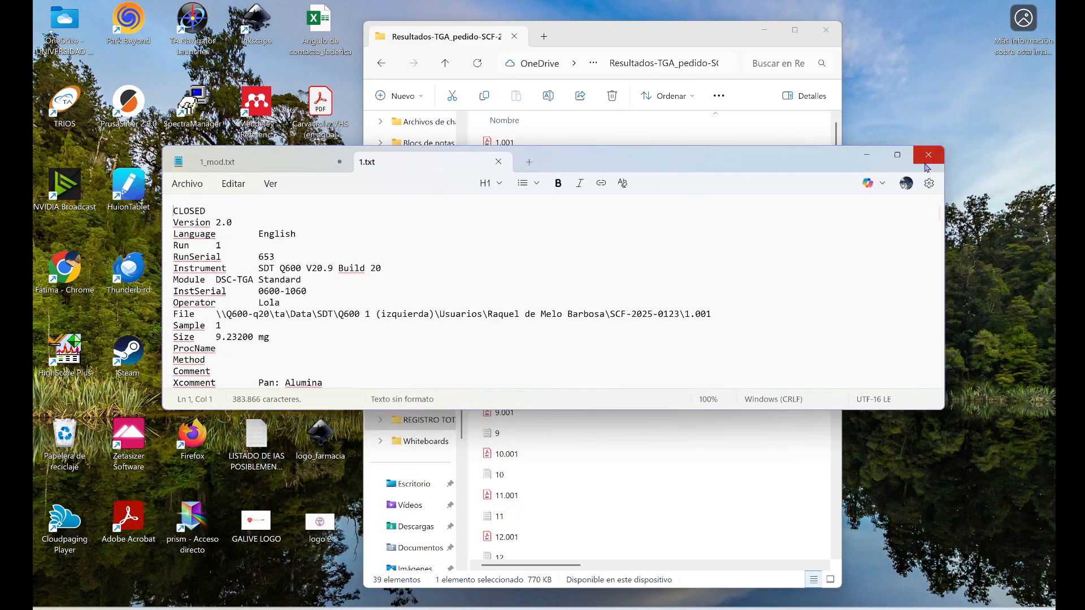
drag(803, 409, 803, 604)
drag(810, 163, 818, 111)
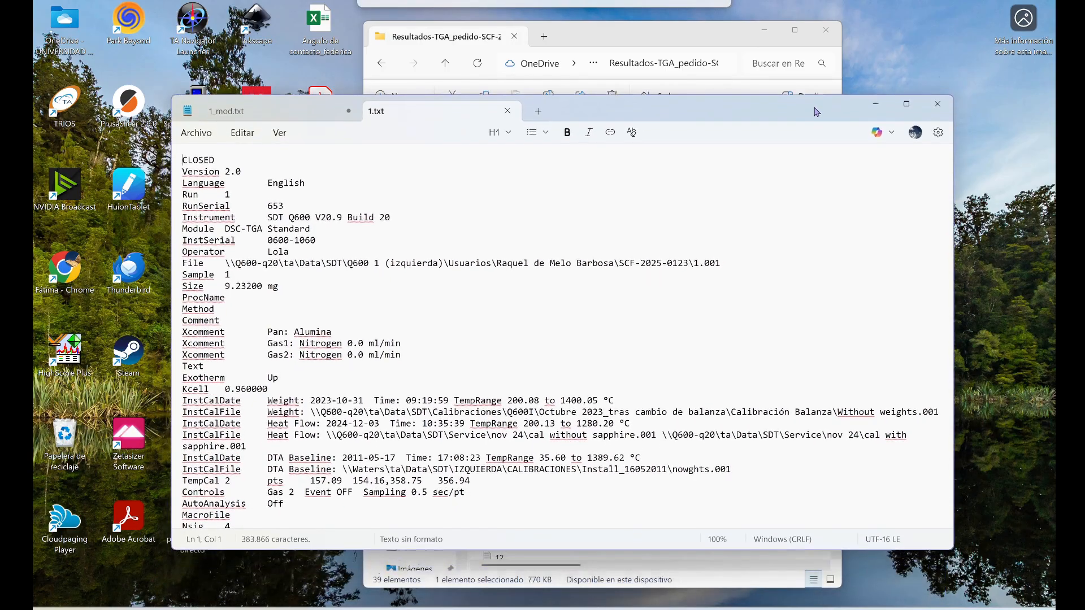
Examine the header, the Sig1 to Sig4 signal definitions and the data columns of 1.txt, and close the file
scroll(825, 208, down, 3)
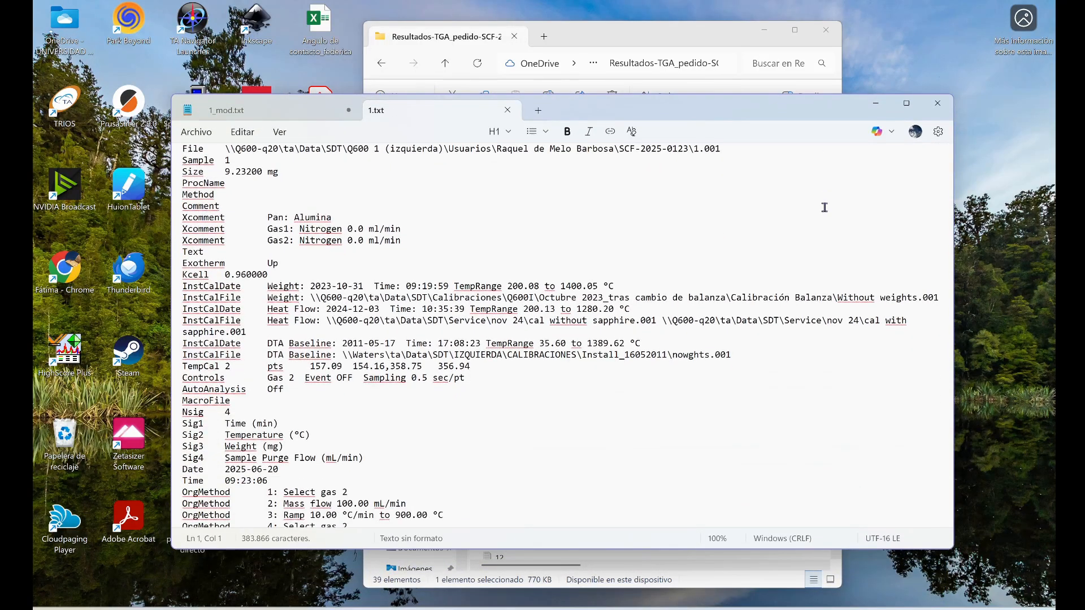
scroll(825, 207, down, 3)
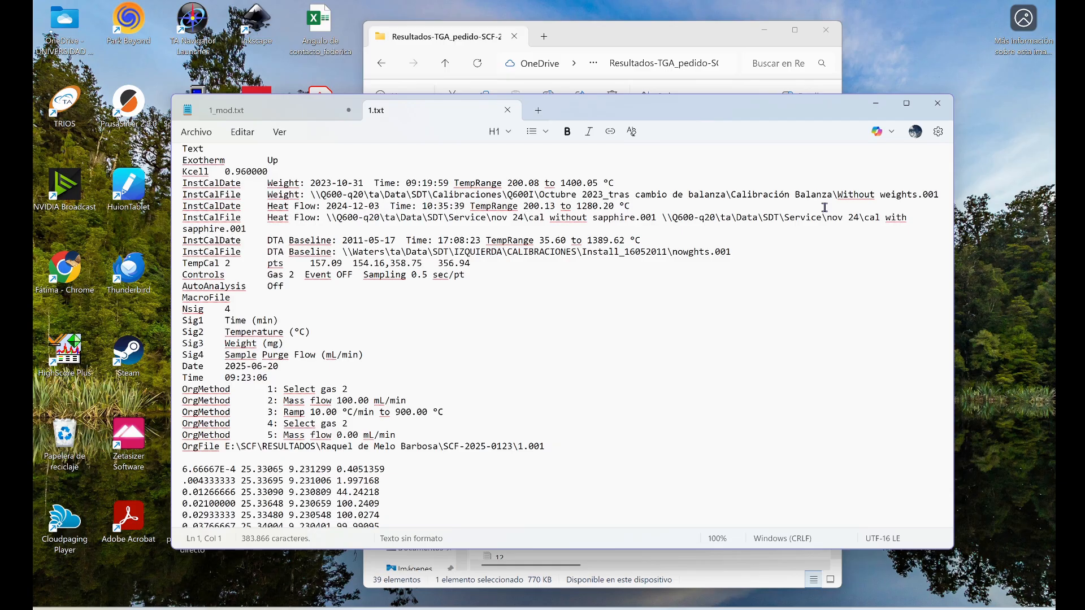
scroll(825, 208, down, 3)
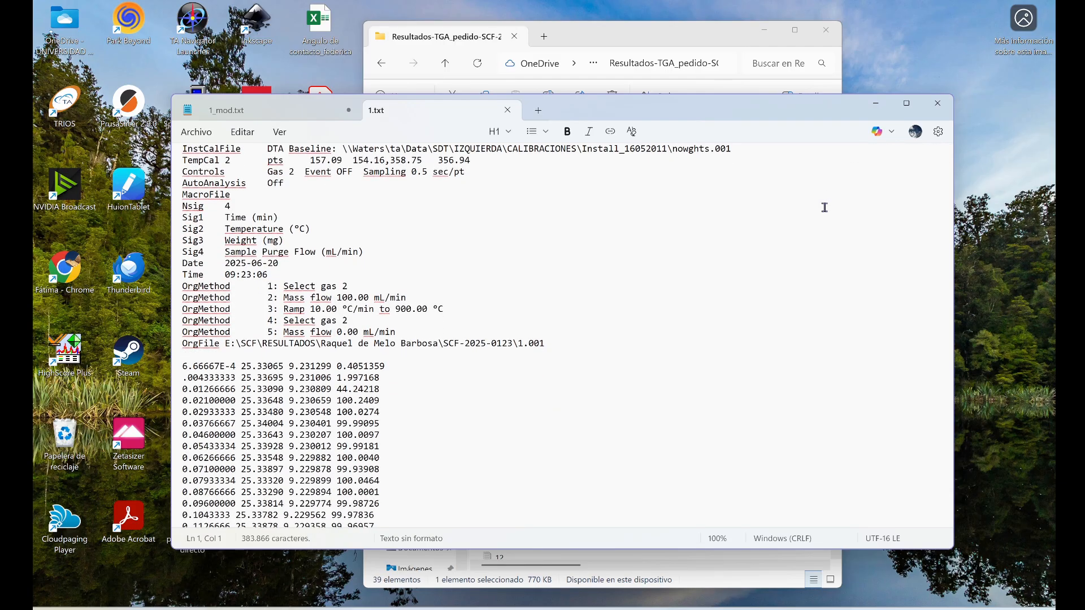
drag(231, 218, 246, 218)
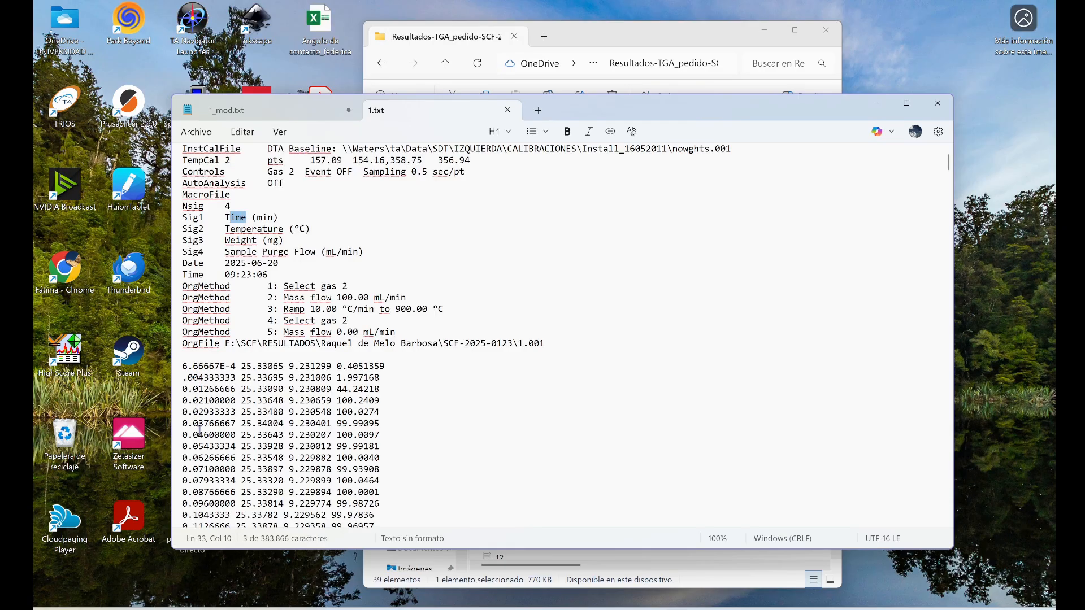
drag(231, 229, 279, 229)
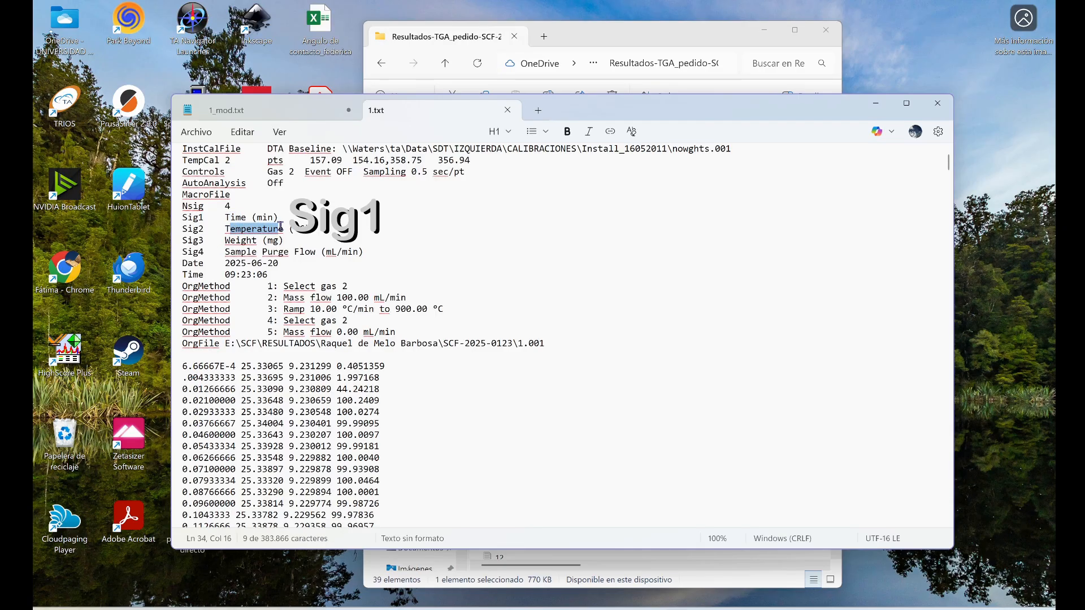
drag(224, 240, 284, 241)
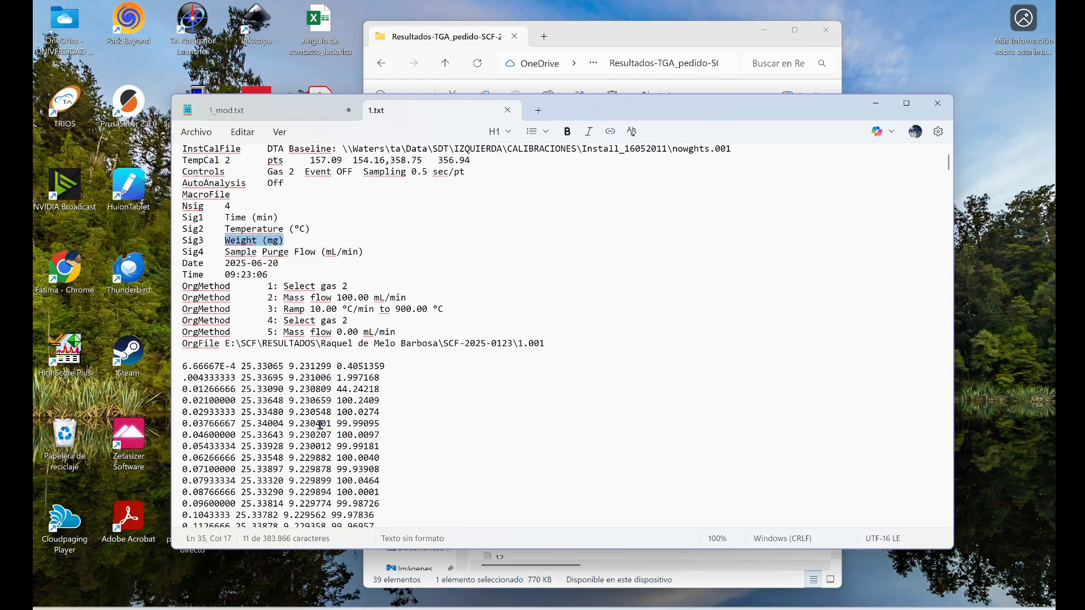
drag(230, 250, 285, 250)
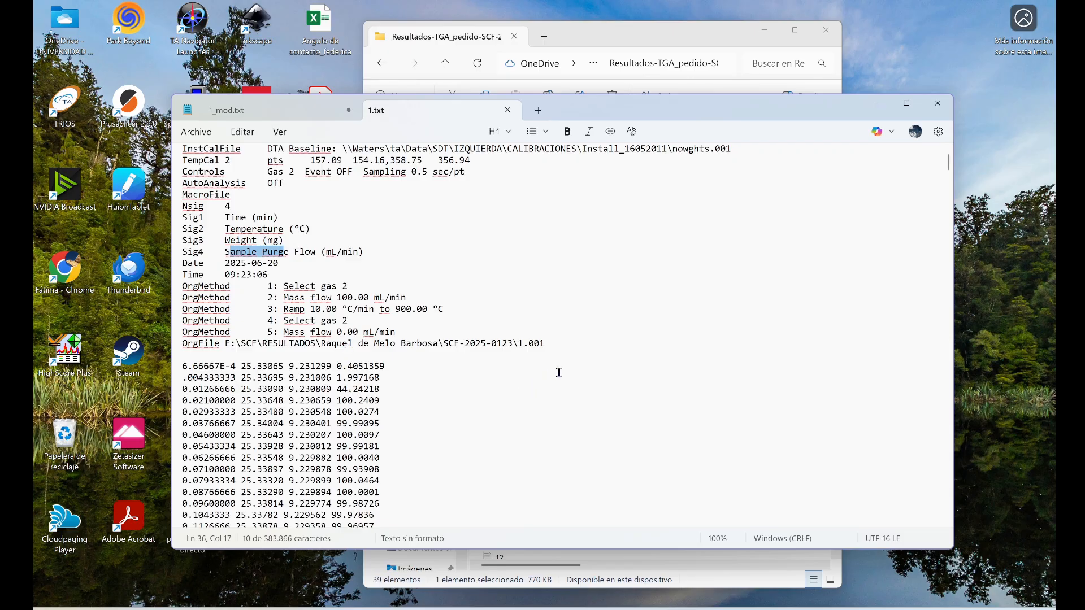
scroll(559, 373, down, 3)
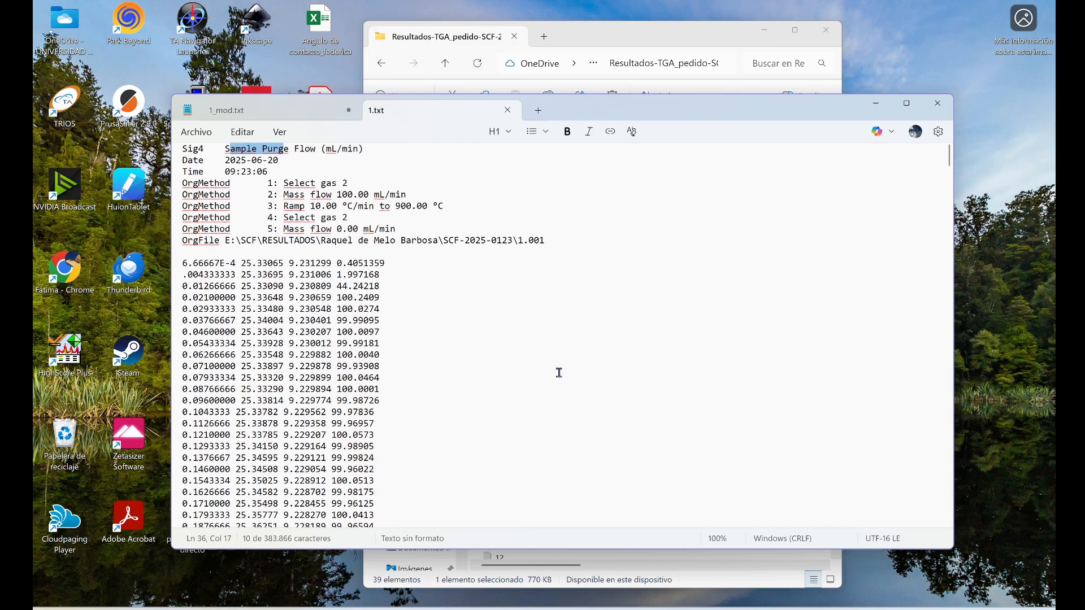
scroll(560, 373, down, 12)
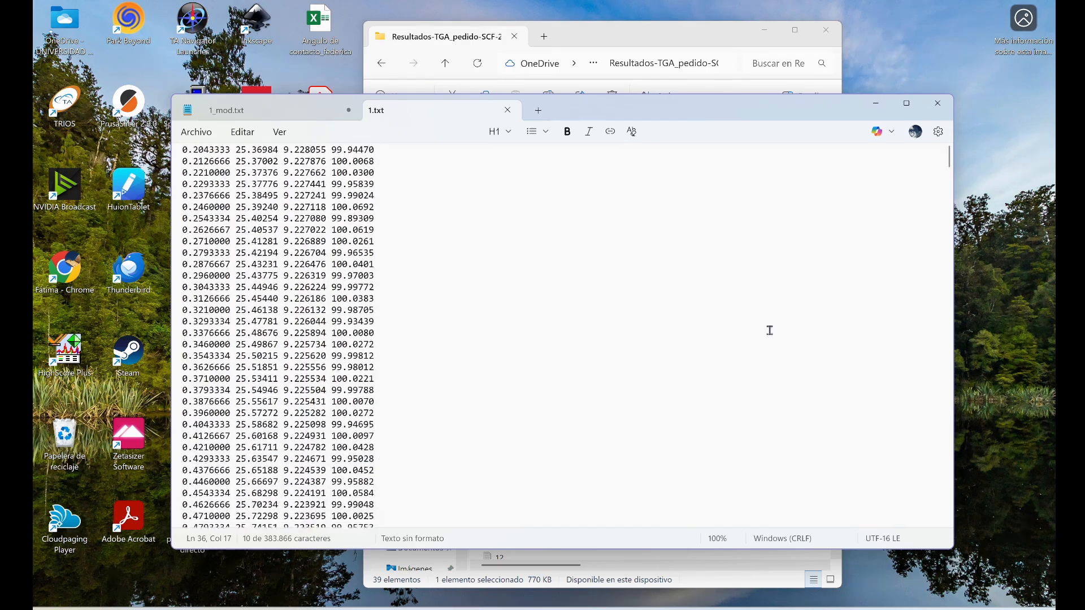
drag(949, 165, 967, 106)
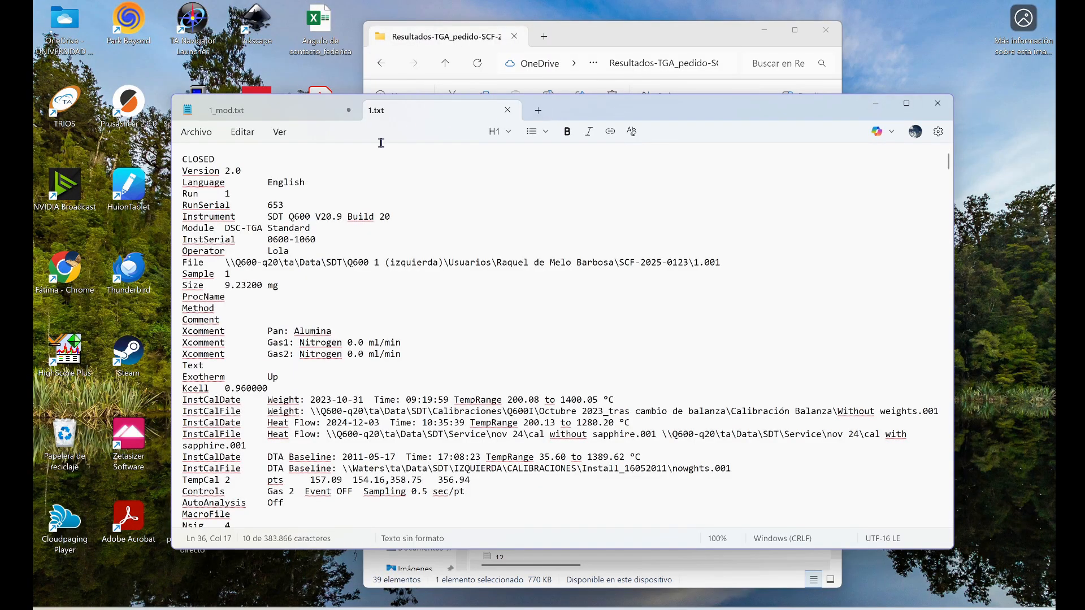
click(938, 103)
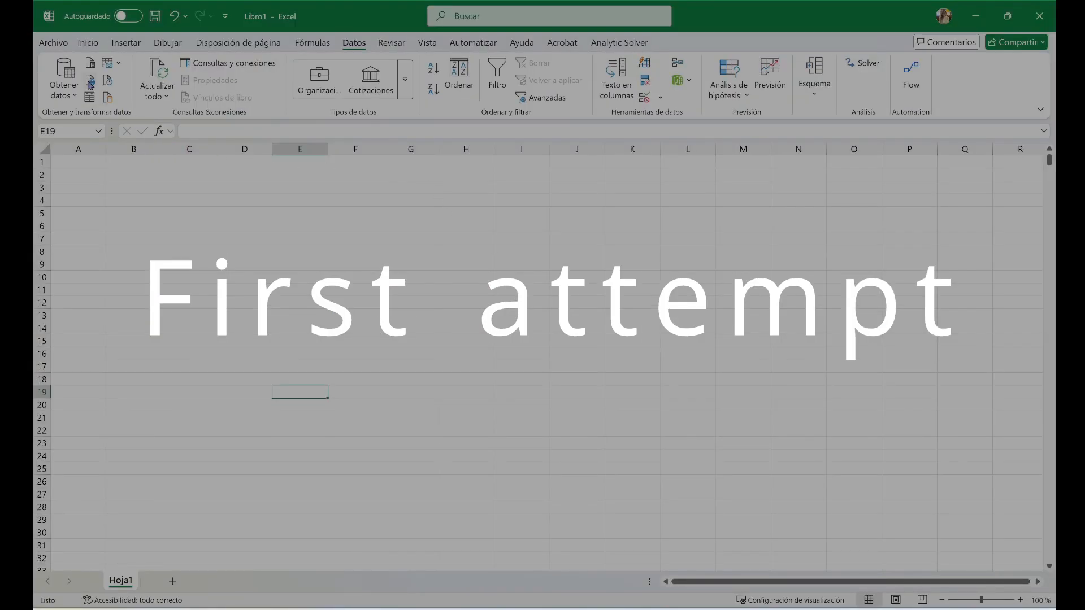
click(56, 45)
click(50, 49)
click(97, 46)
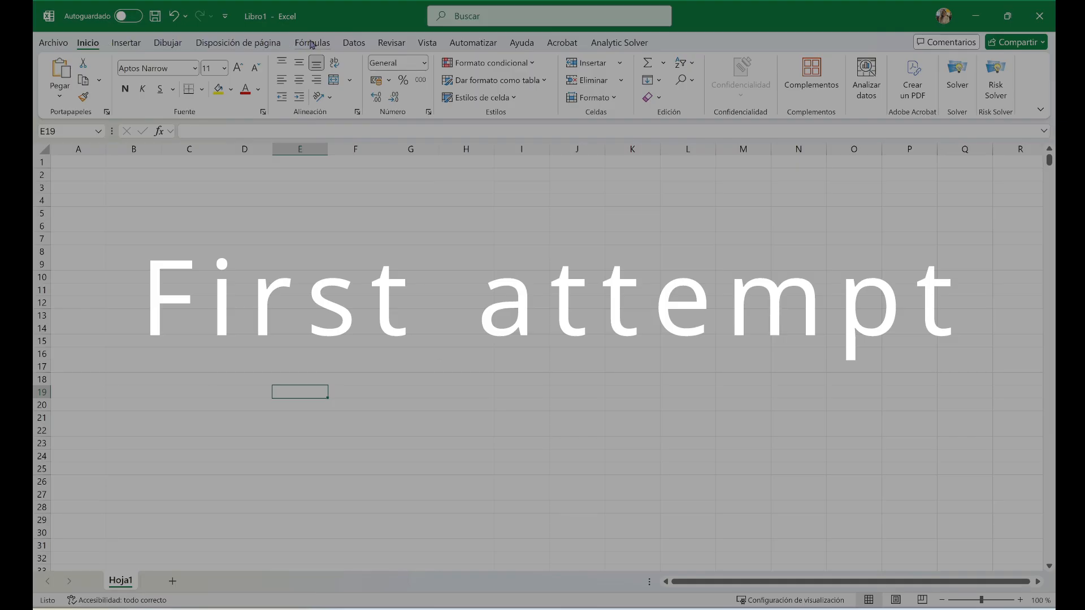
Start a Text/CSV data import in Excel using the text file 1 from the TGA results folder
click(366, 50)
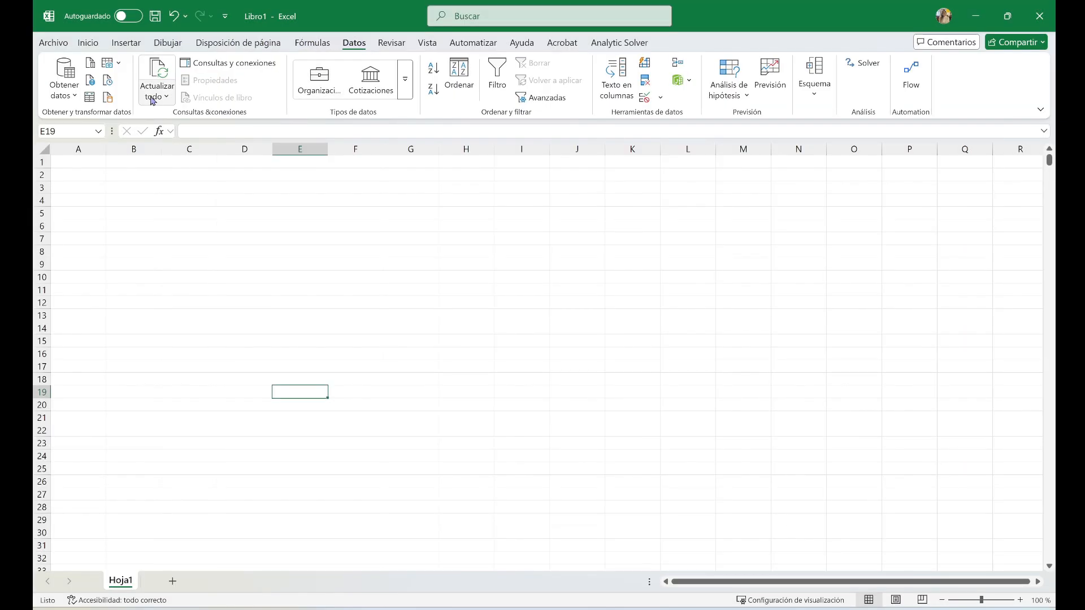
click(79, 97)
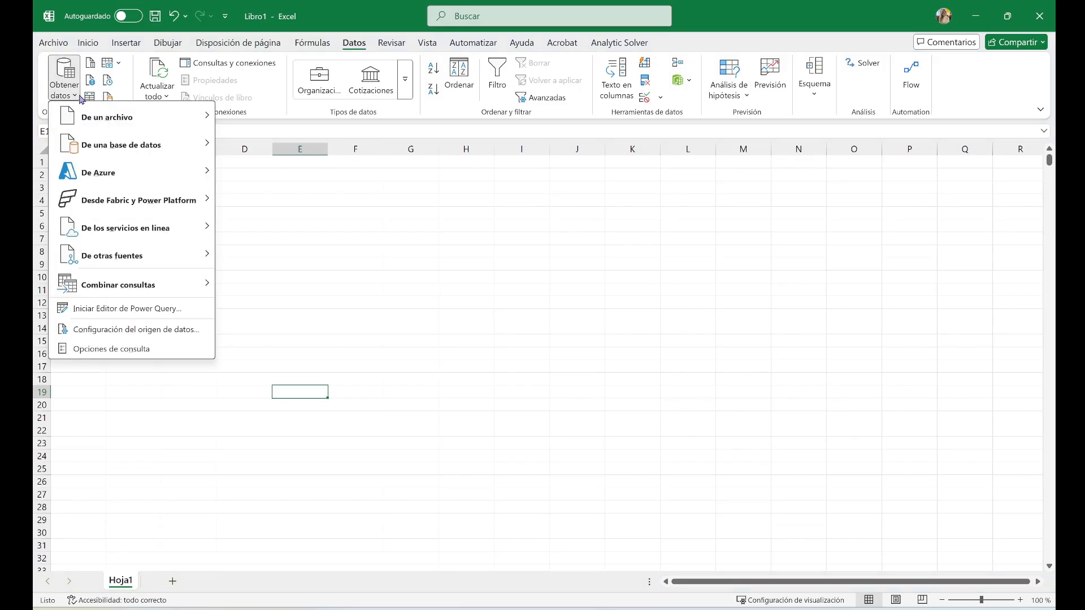
mouse_move(90, 124)
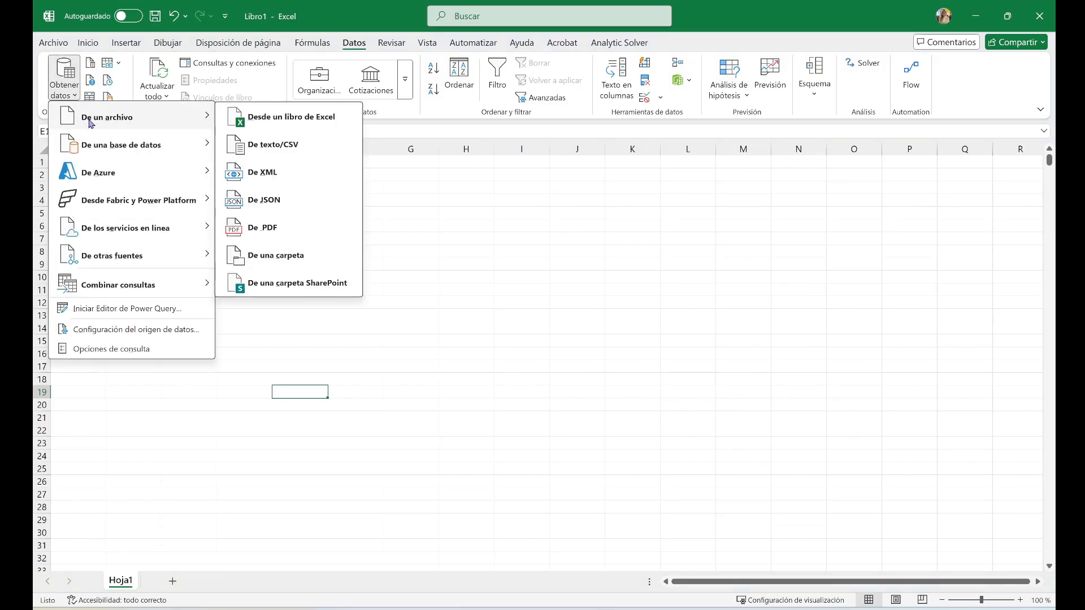
click(310, 155)
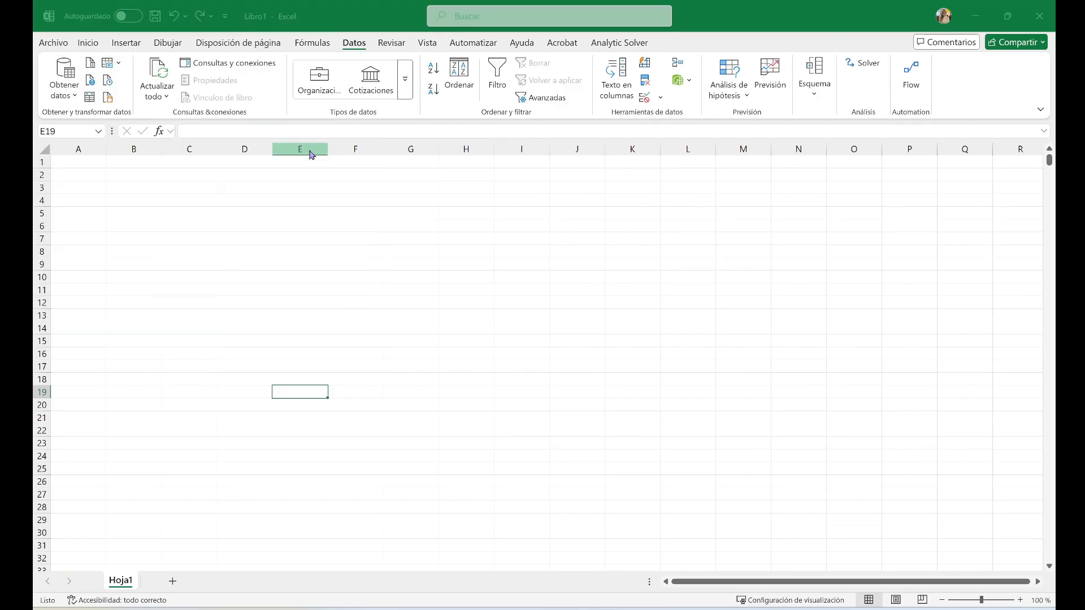
click(295, 107)
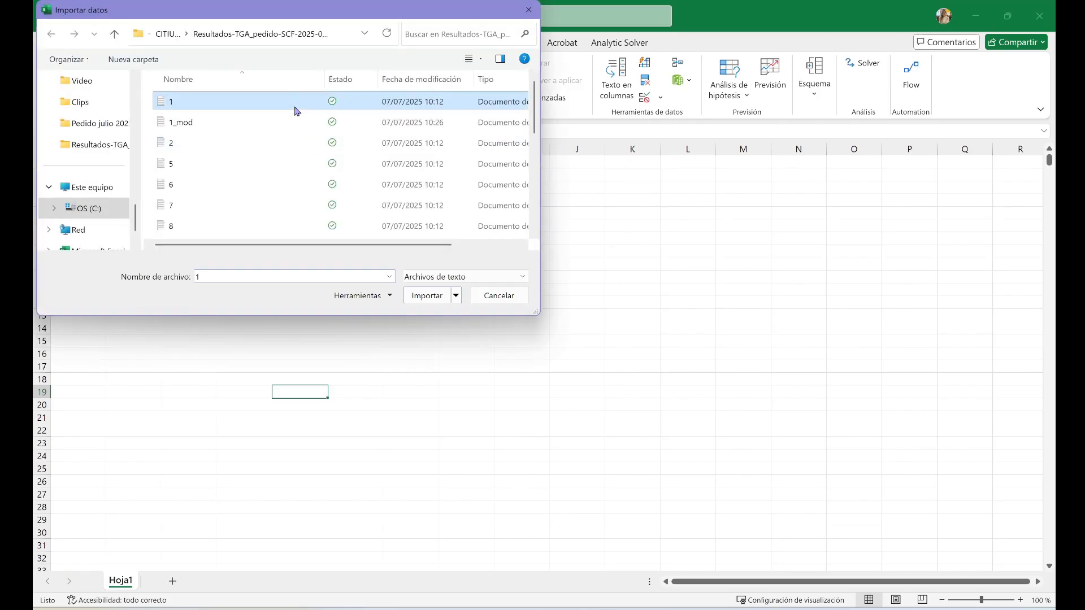
click(428, 304)
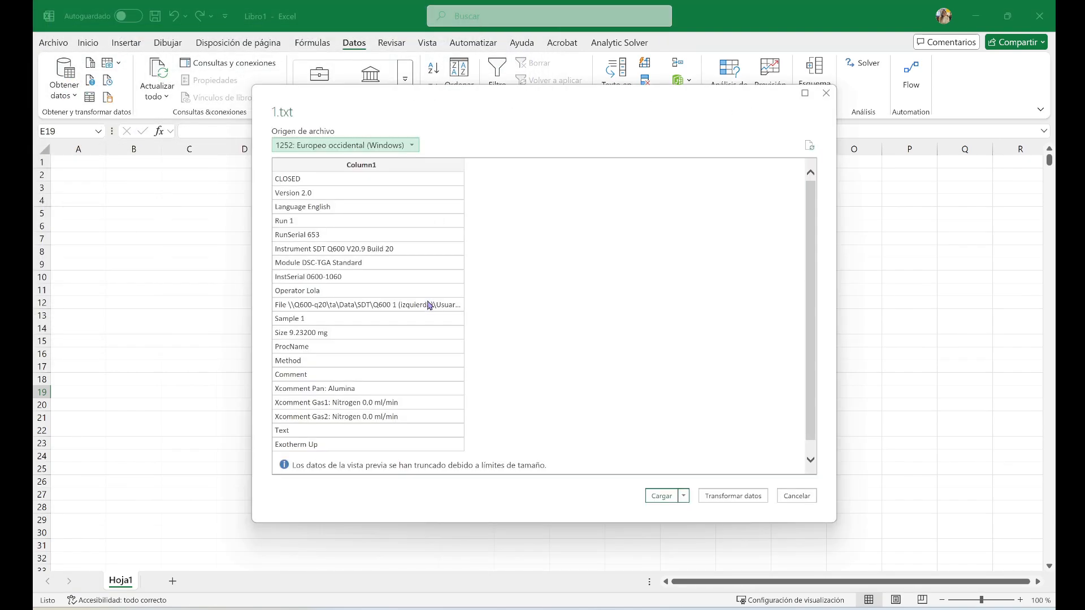
Review the import preview, keep the file origin as 1252: Europeo occidental (Windows), and load the data into the workbook
drag(814, 225, 821, 305)
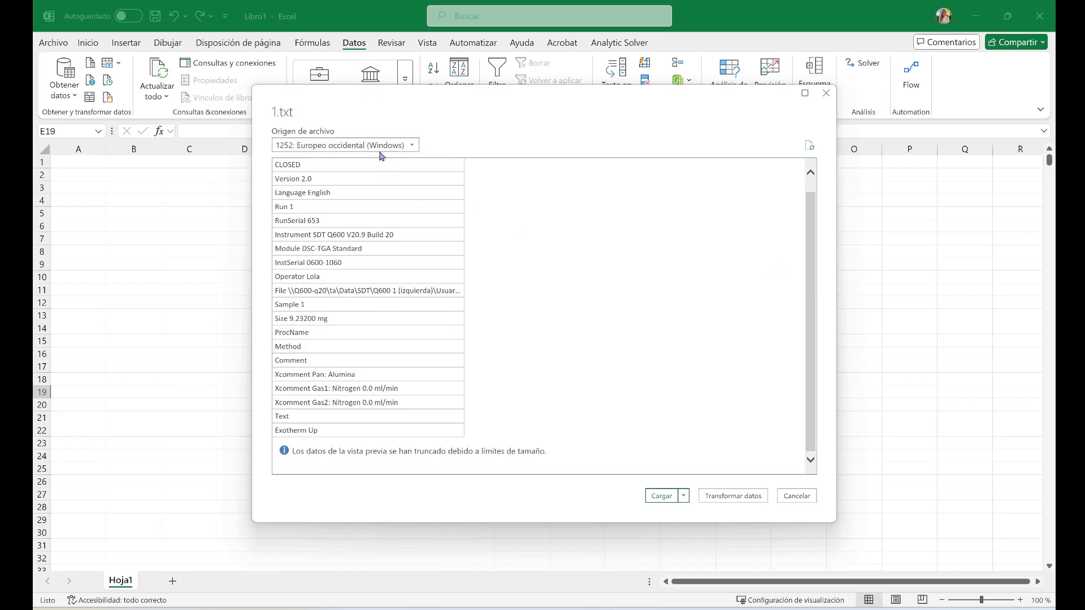
click(384, 148)
click(419, 410)
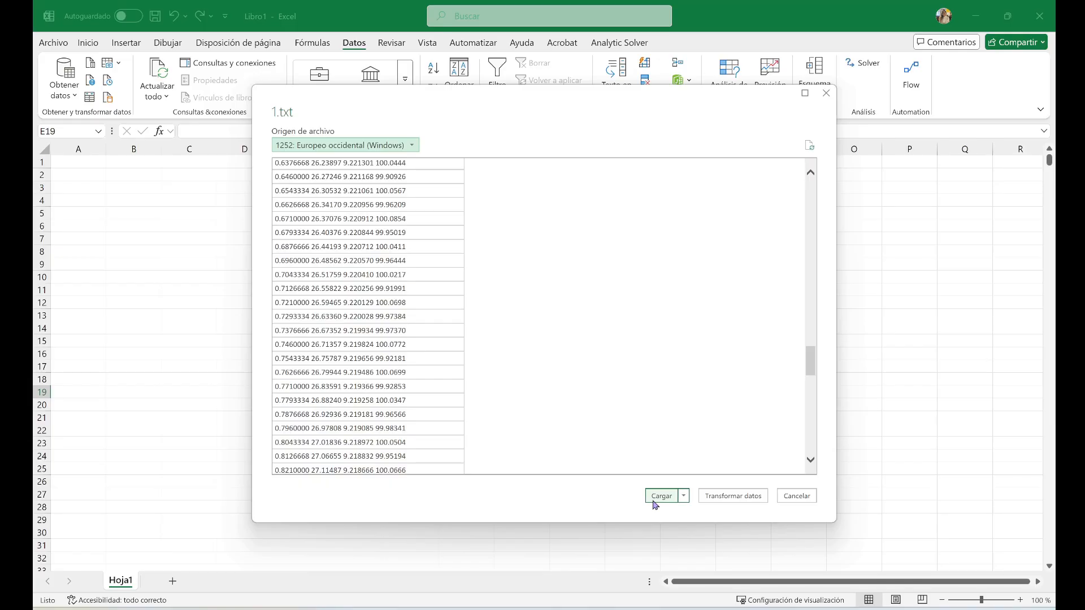
click(654, 503)
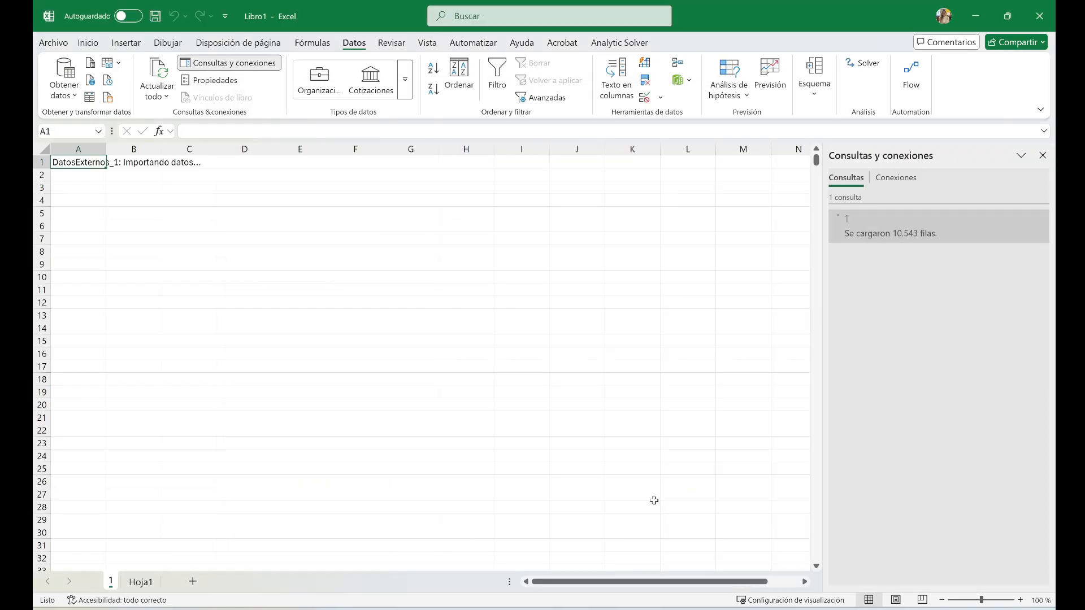
Check how the imported measurement rows are laid out in column A, inspecting the full contents of cell A47
scroll(654, 501, down, 15)
click(654, 500)
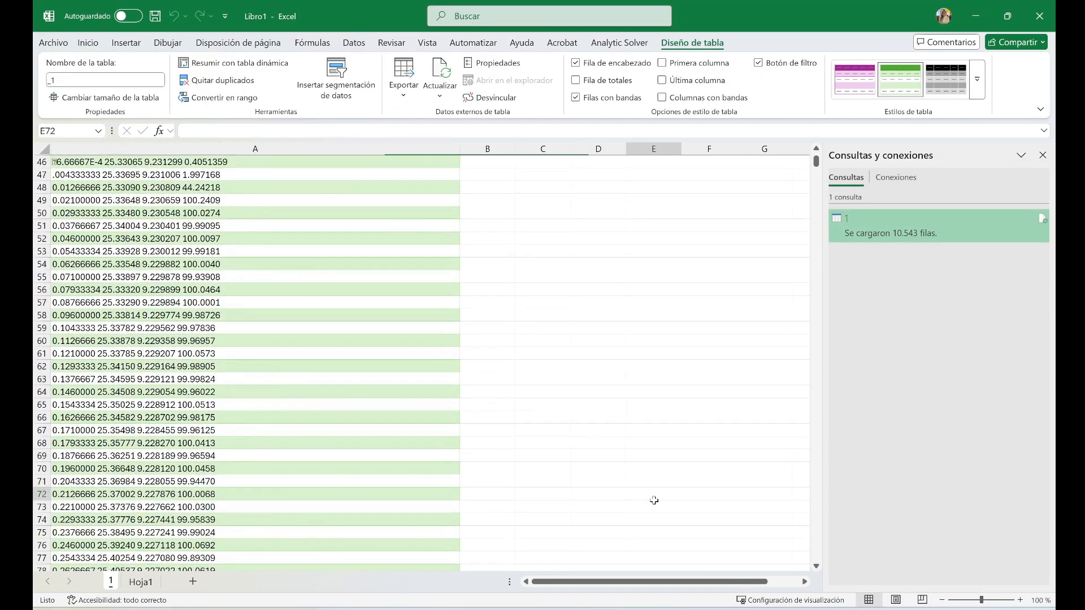
scroll(78, 269, up, 3)
click(62, 289)
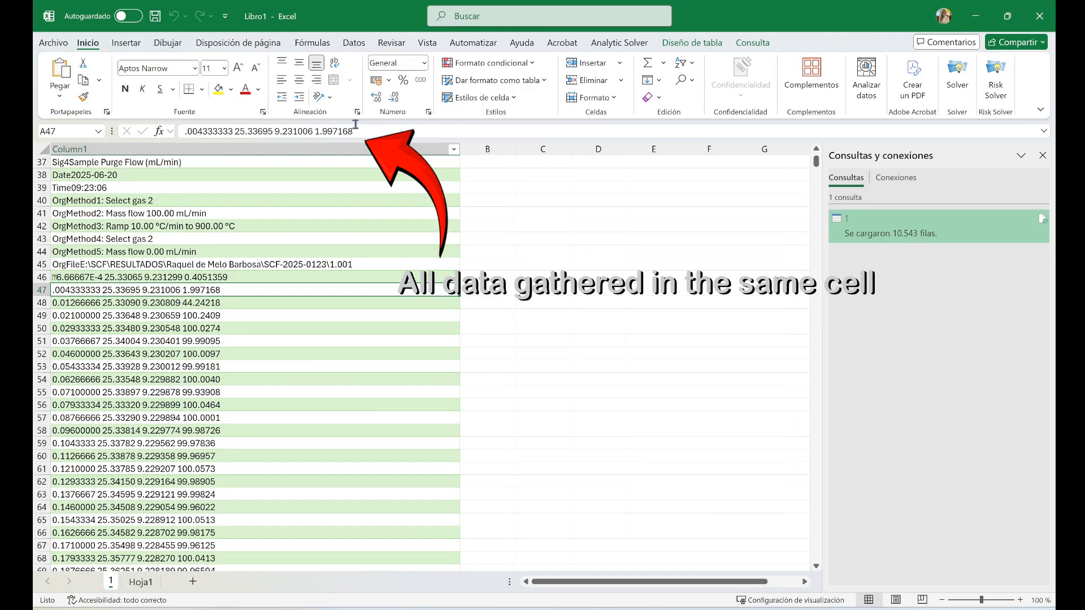
click(487, 192)
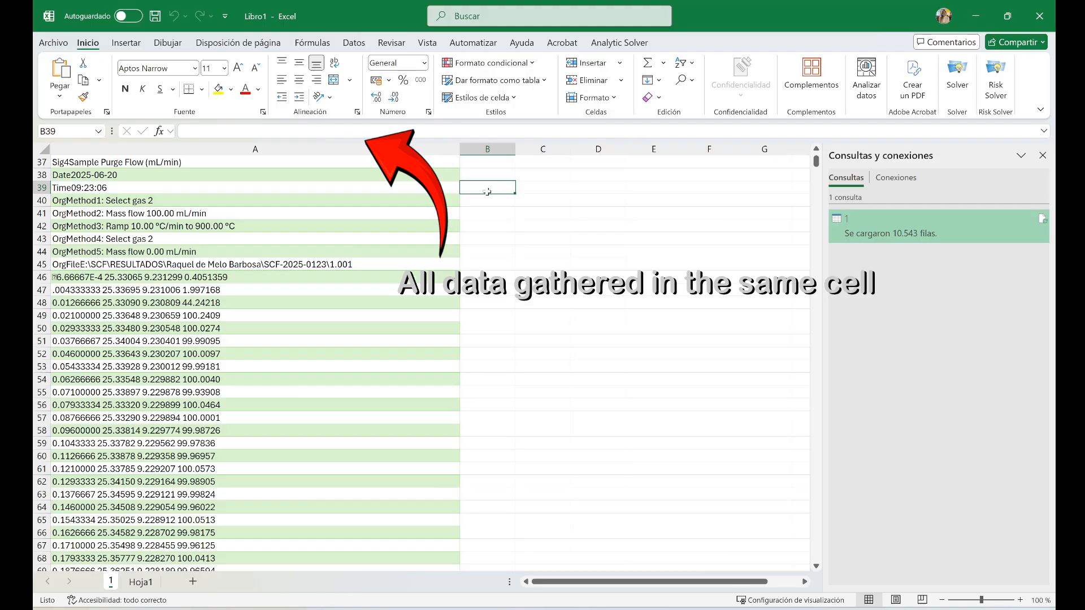
Clear all imported data from column A and close the queries and connections pane
click(175, 16)
click(174, 150)
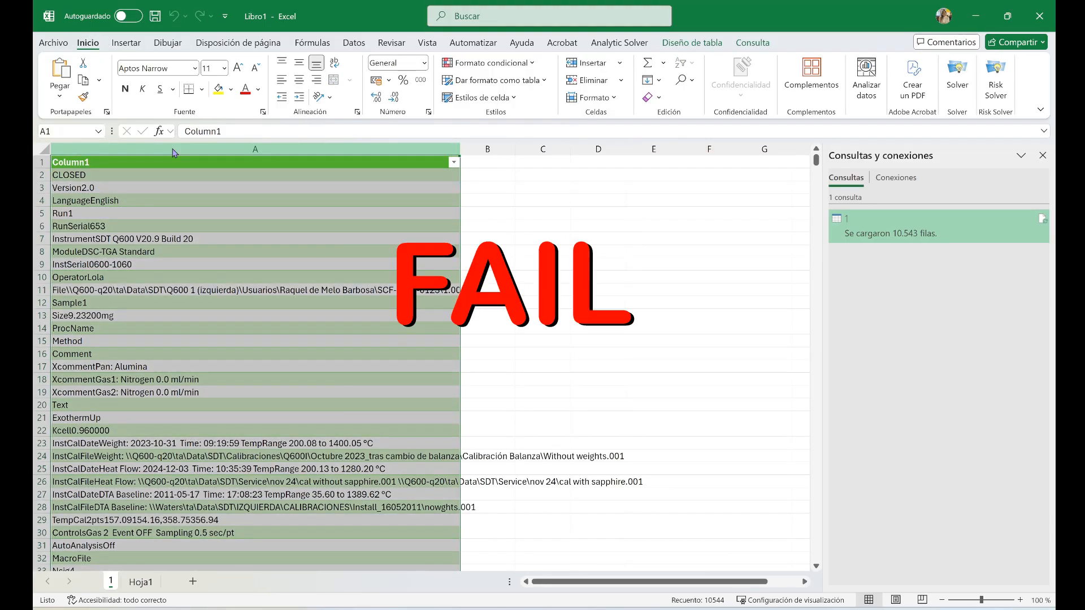
key(Delete)
click(587, 354)
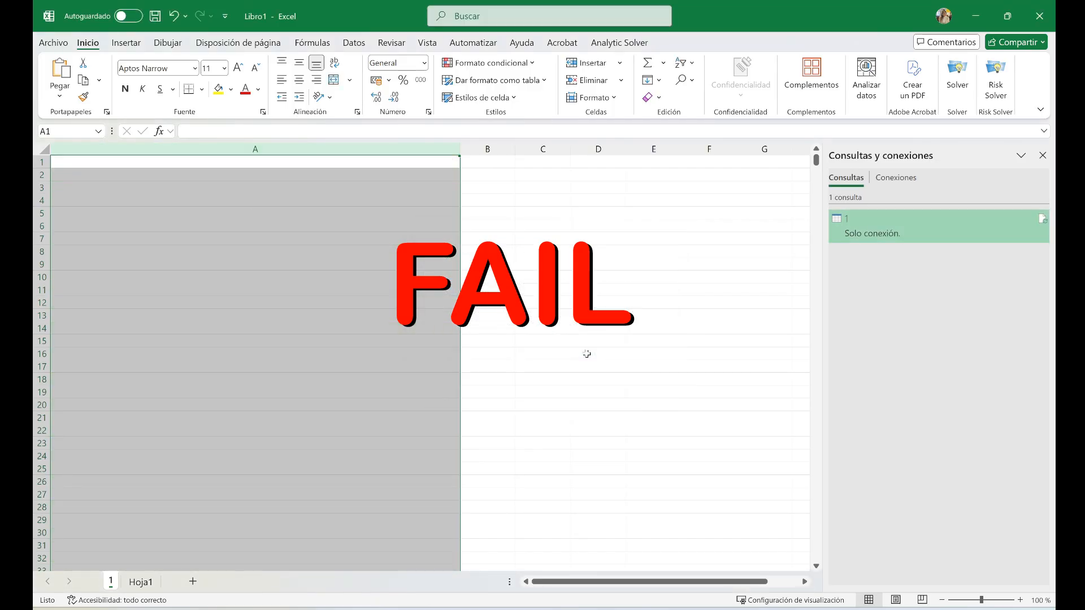
click(587, 353)
click(1043, 156)
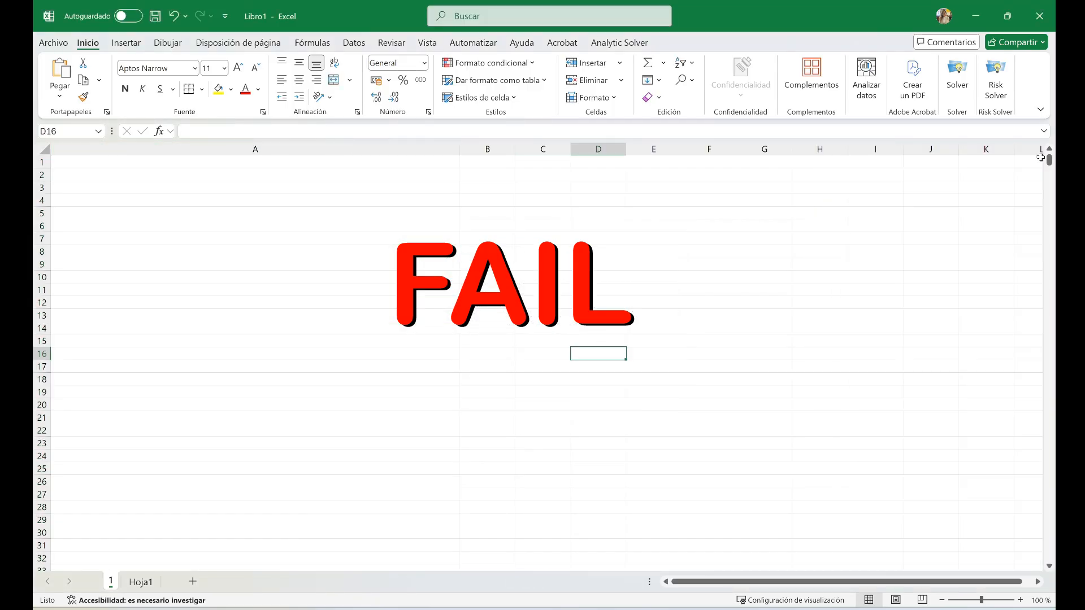
Delete the imported data's worksheet 1 from the workbook
right_click(109, 586)
click(165, 394)
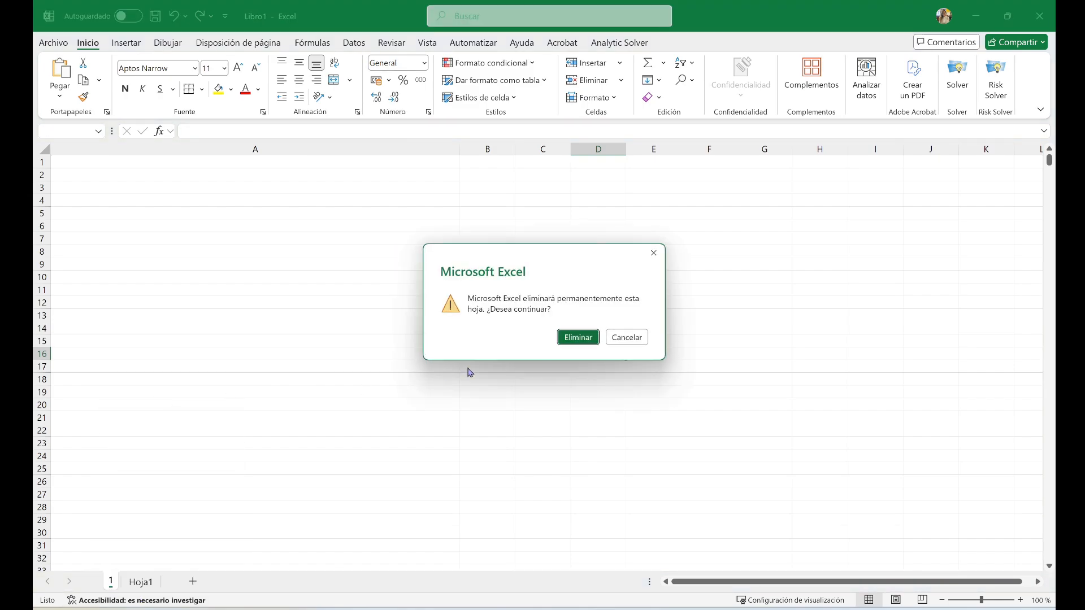
click(572, 336)
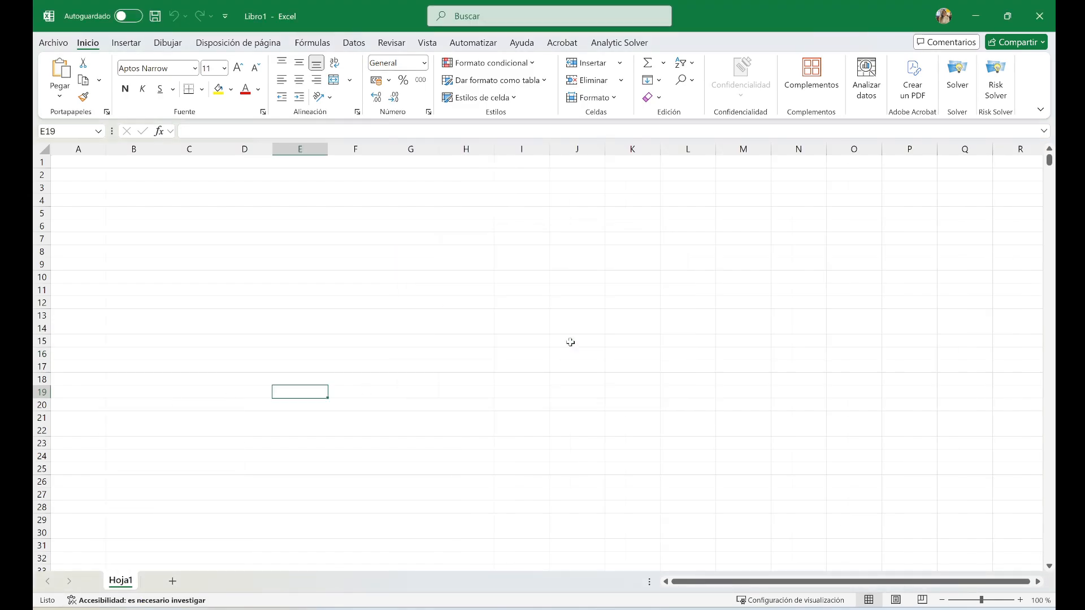
Switch to the results folder, open 1.txt, and delete all header text and surplus blank space above the first measurement row
click(487, 609)
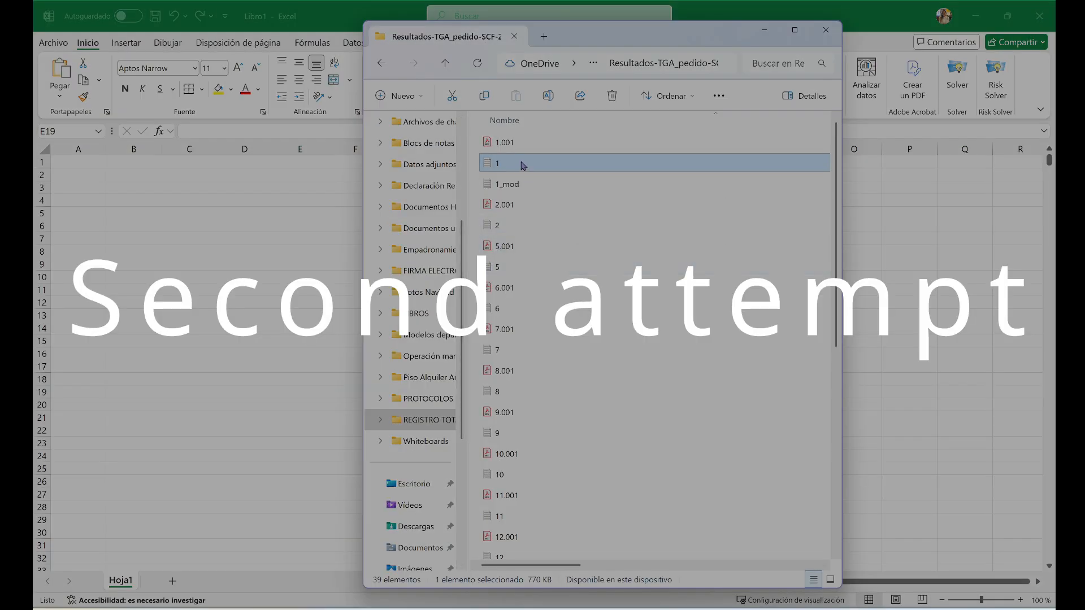
double_click(524, 166)
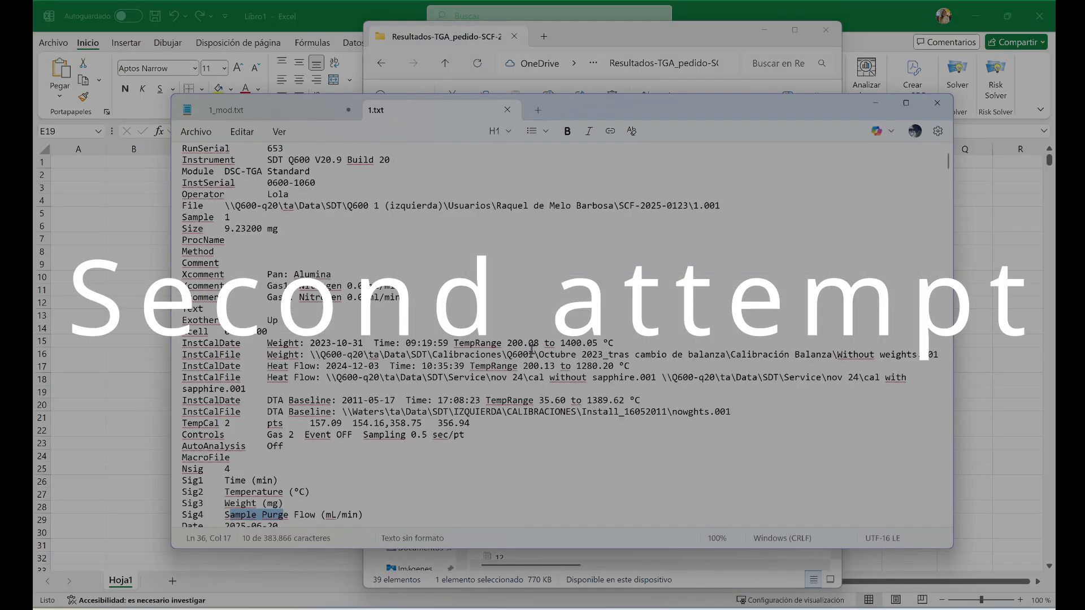
scroll(510, 395, down, 6)
drag(557, 405, 149, 69)
key(Delete)
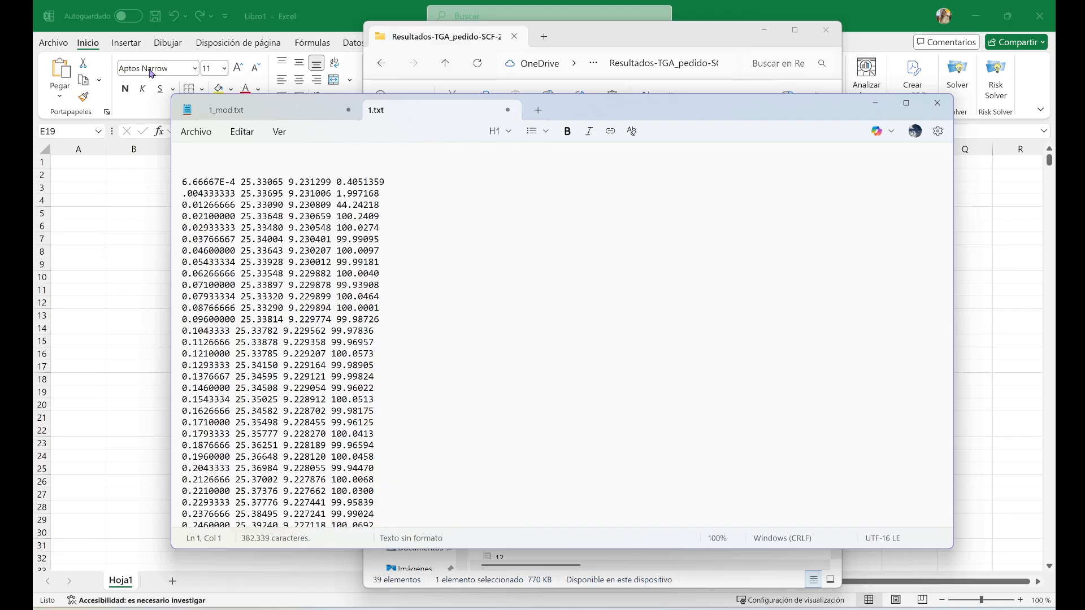
key(Delete)
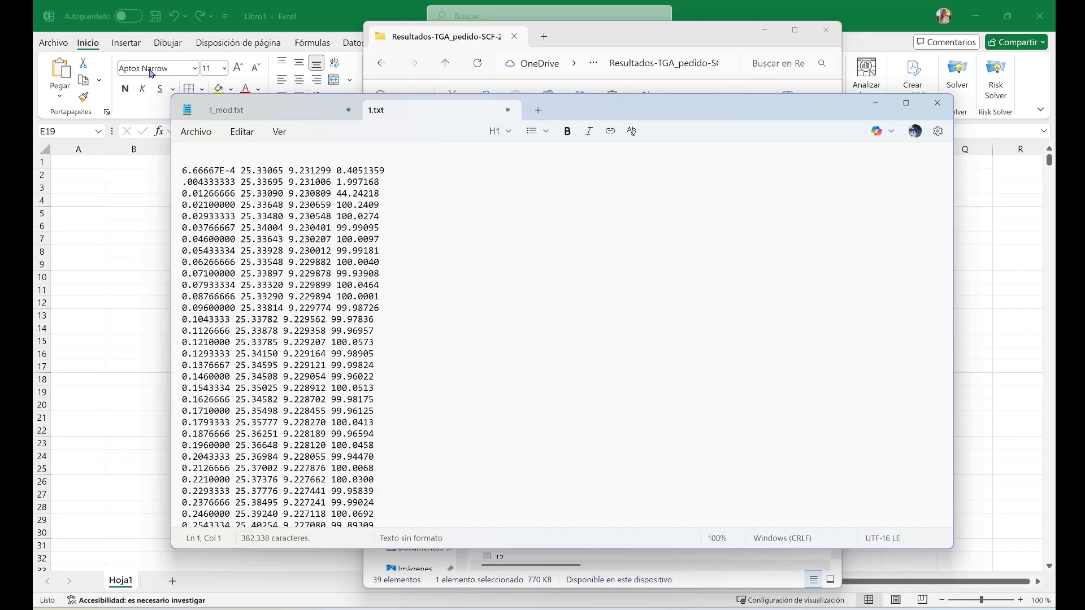
Replace every decimal point "." with a comma "," throughout the measurement data in 1.txt
key(ctrl+a)
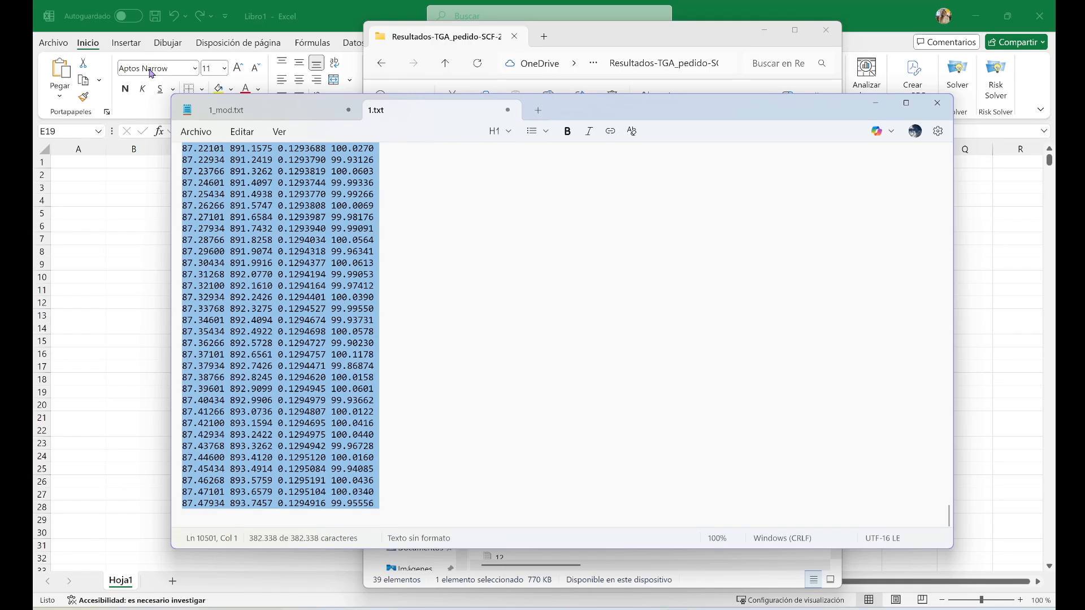
key(ctrl+h)
scroll(841, 210, up, 20)
drag(950, 503, 920, 122)
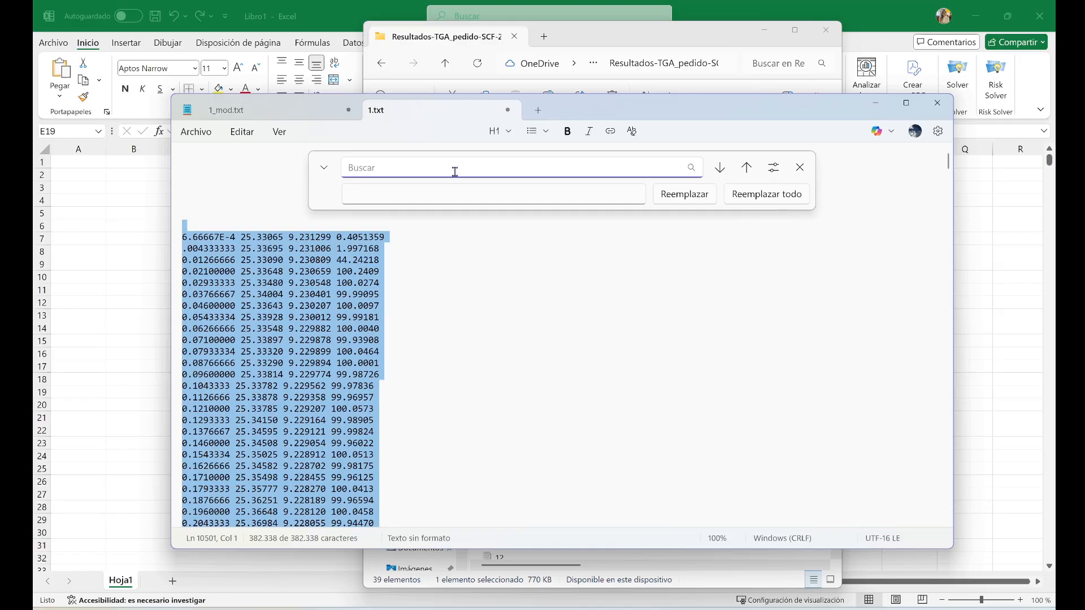
text(.)
click(454, 197)
text(,)
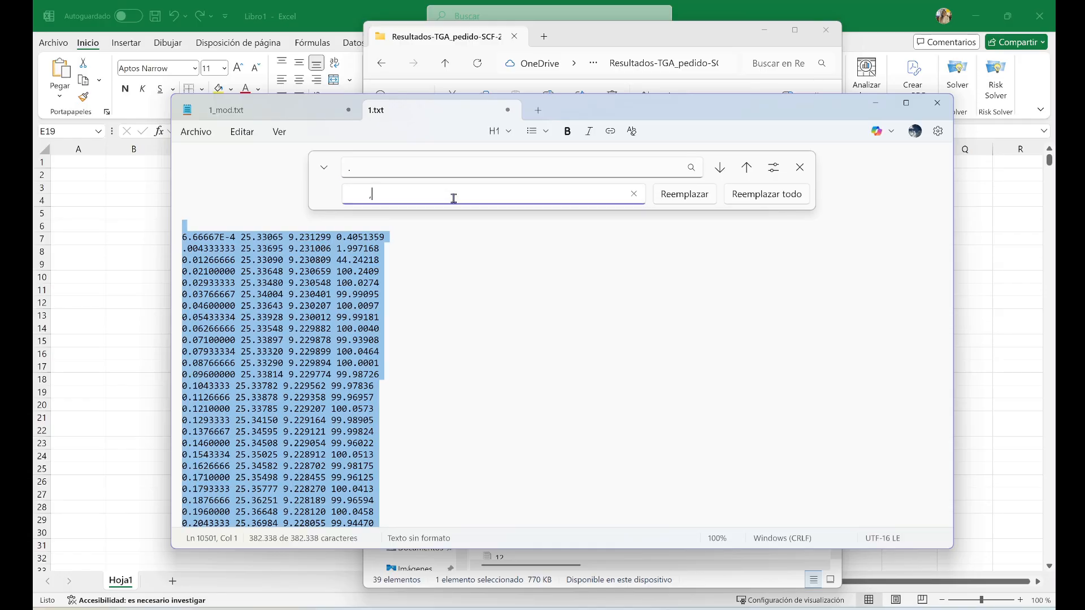
key(BackSpace)
text(,)
click(753, 194)
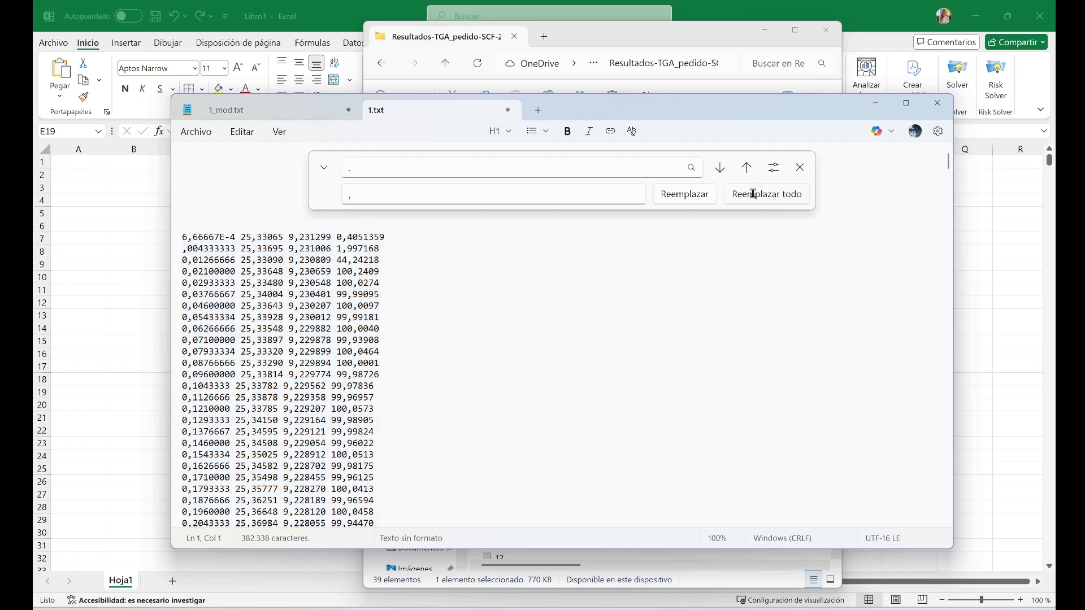
Clear the search term, then close the find and replace bar and the text file window
key(ctrl+f)
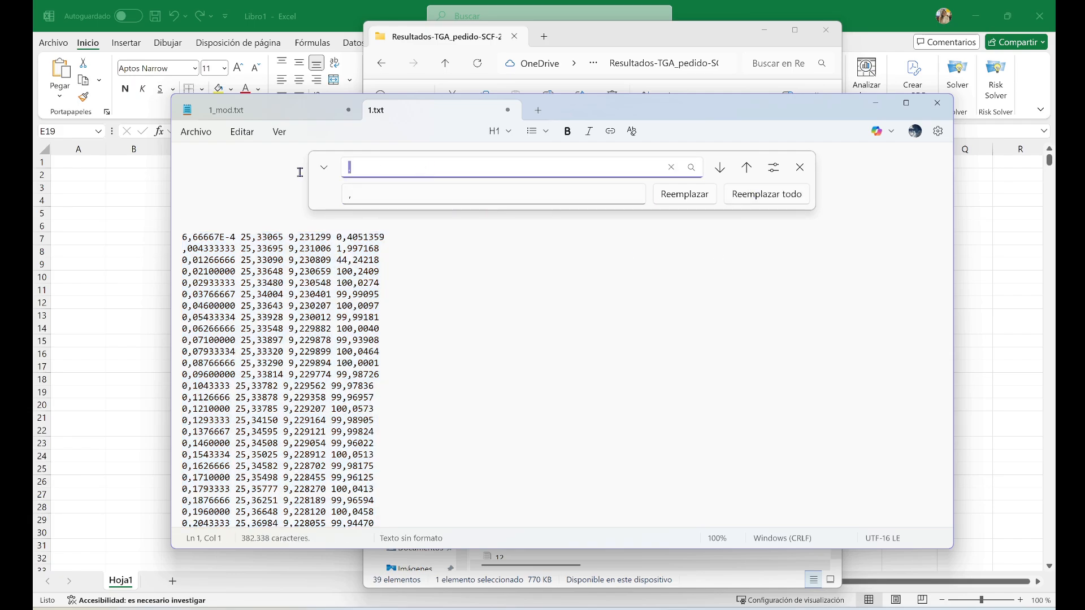
key(BackSpace)
click(800, 167)
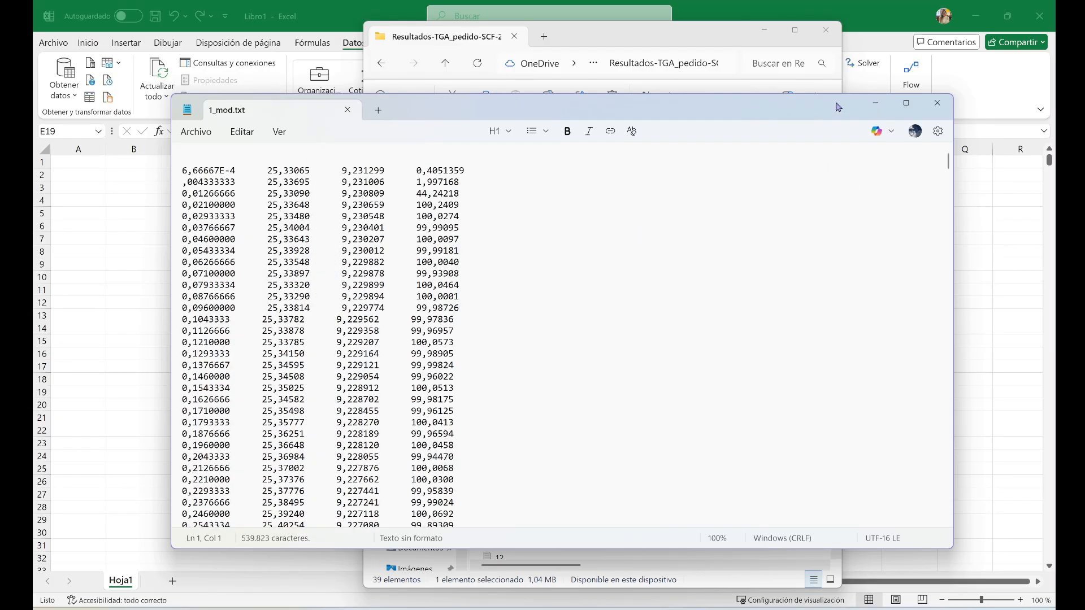
click(938, 108)
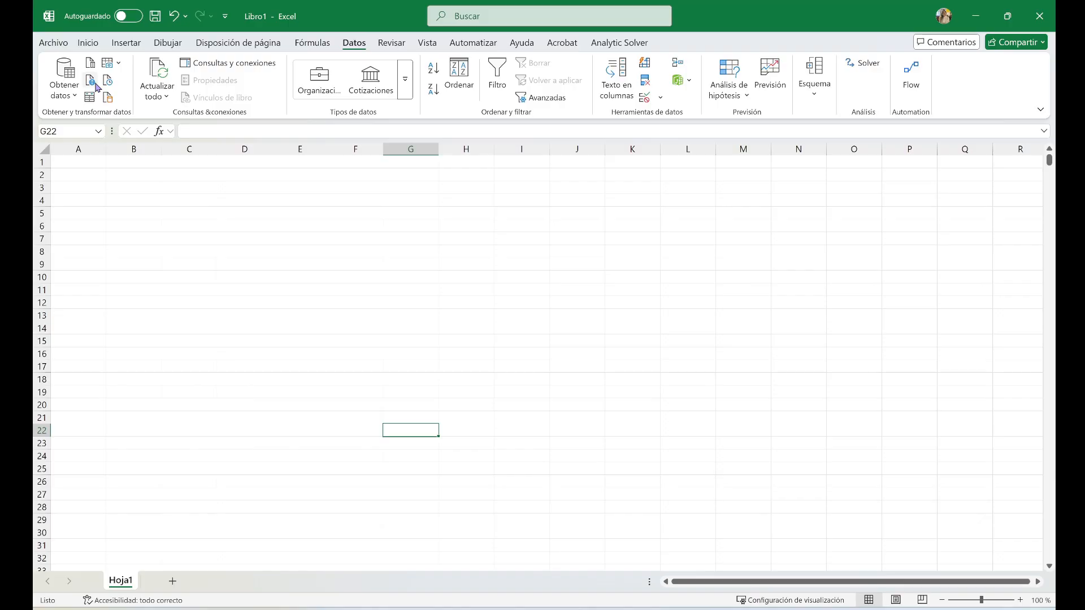
Import the text file 1_mod.txt from the results folder and open its data for transformation in the Power Query editor
click(66, 95)
mouse_move(141, 117)
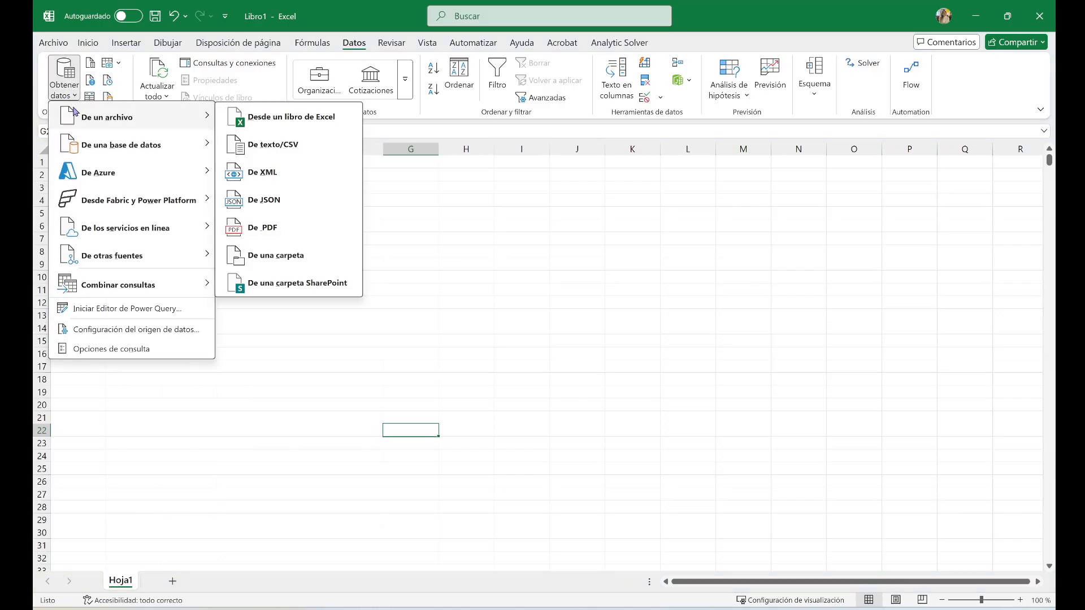
click(257, 175)
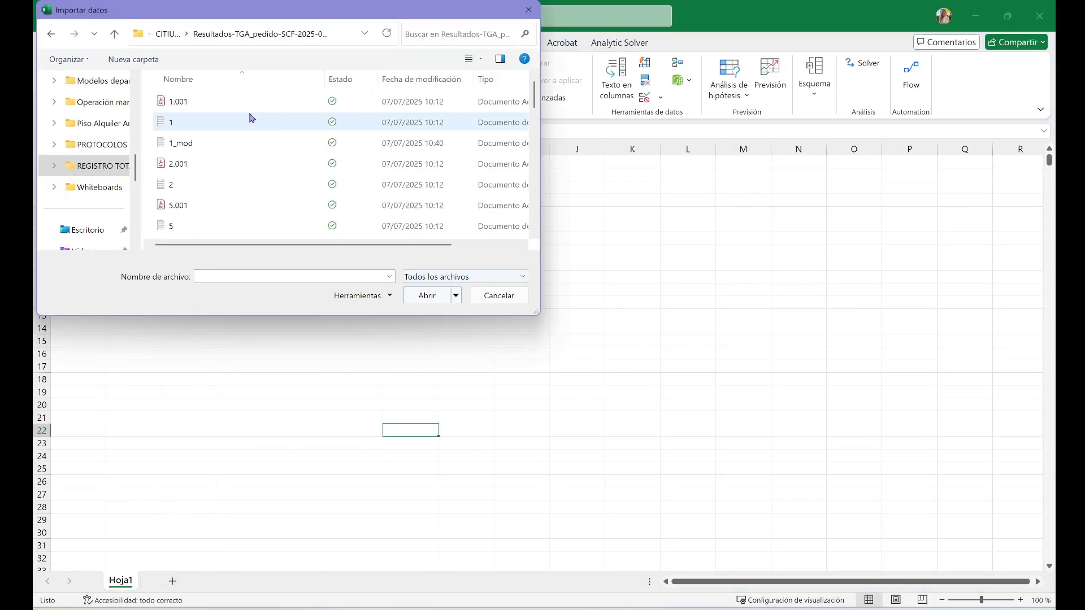
double_click(230, 140)
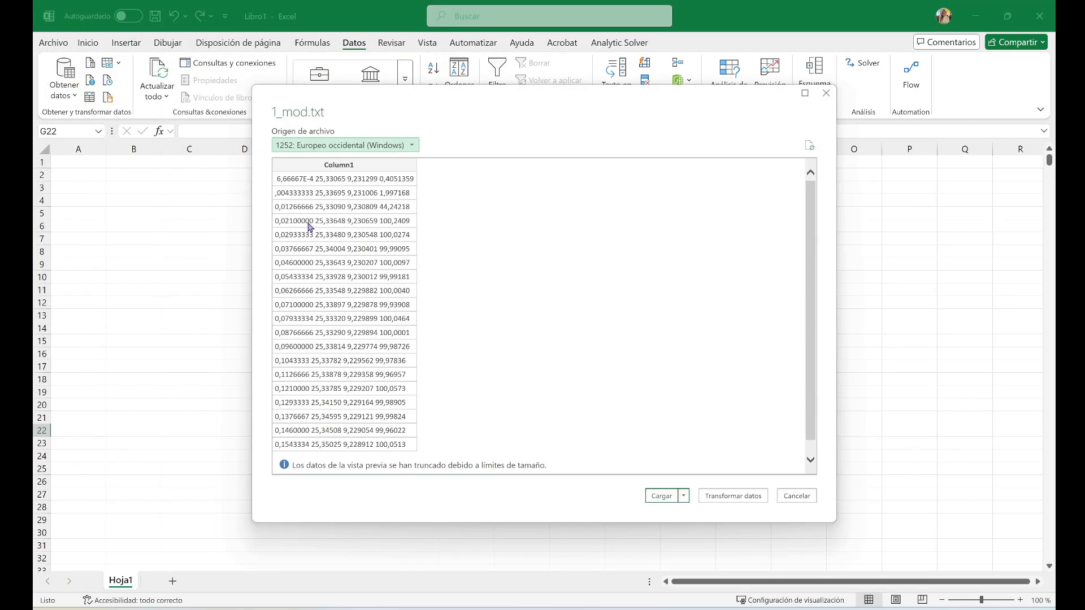
click(733, 497)
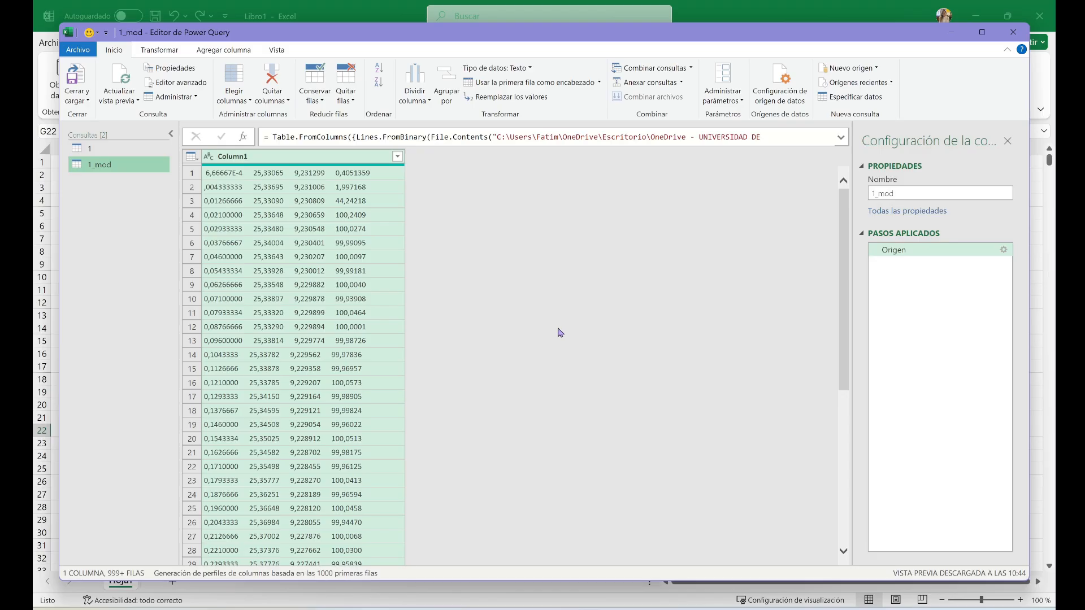
Split Column1 by the delimiter Espacio at each occurrence of the delimiter
click(423, 102)
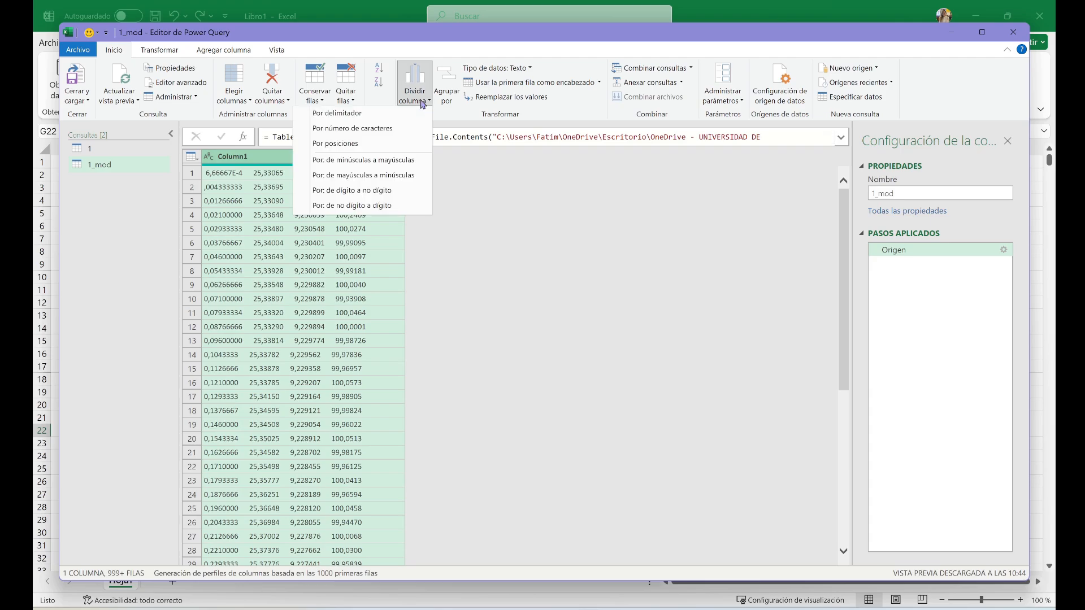
click(419, 112)
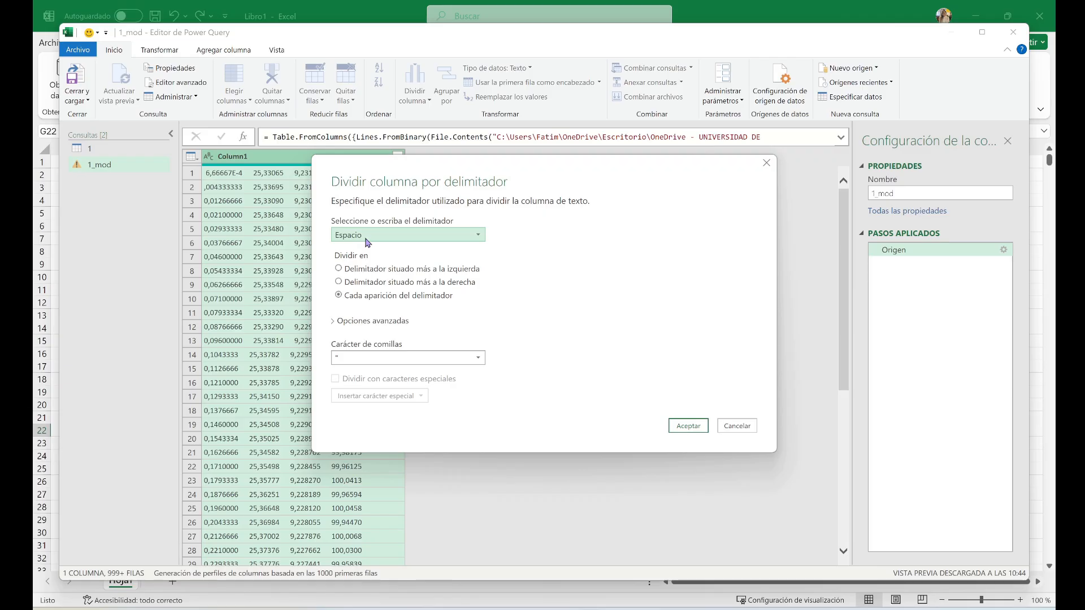
click(688, 426)
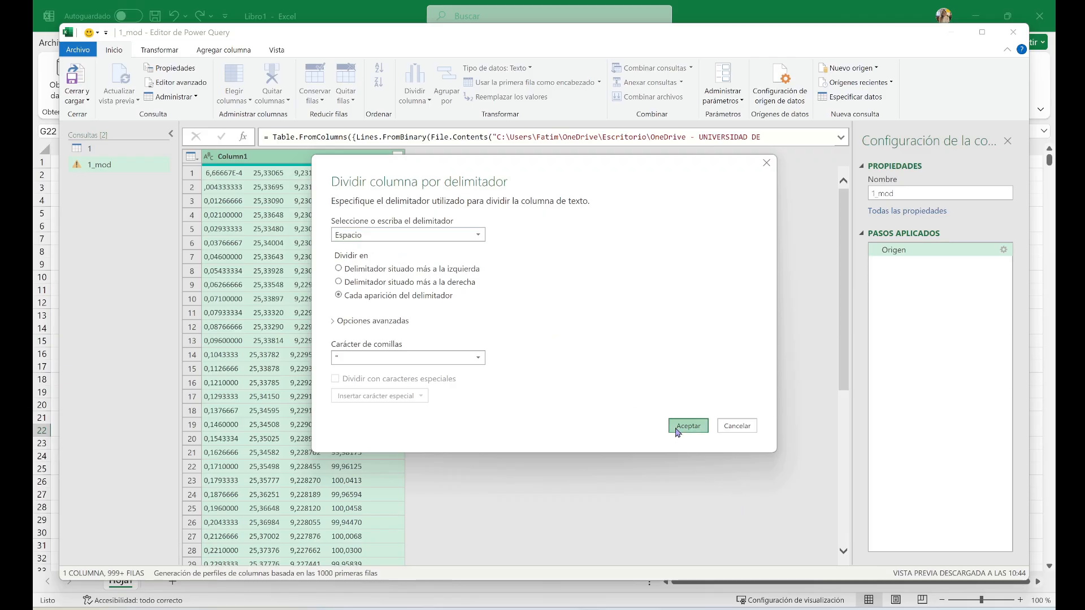
drag(392, 561, 256, 598)
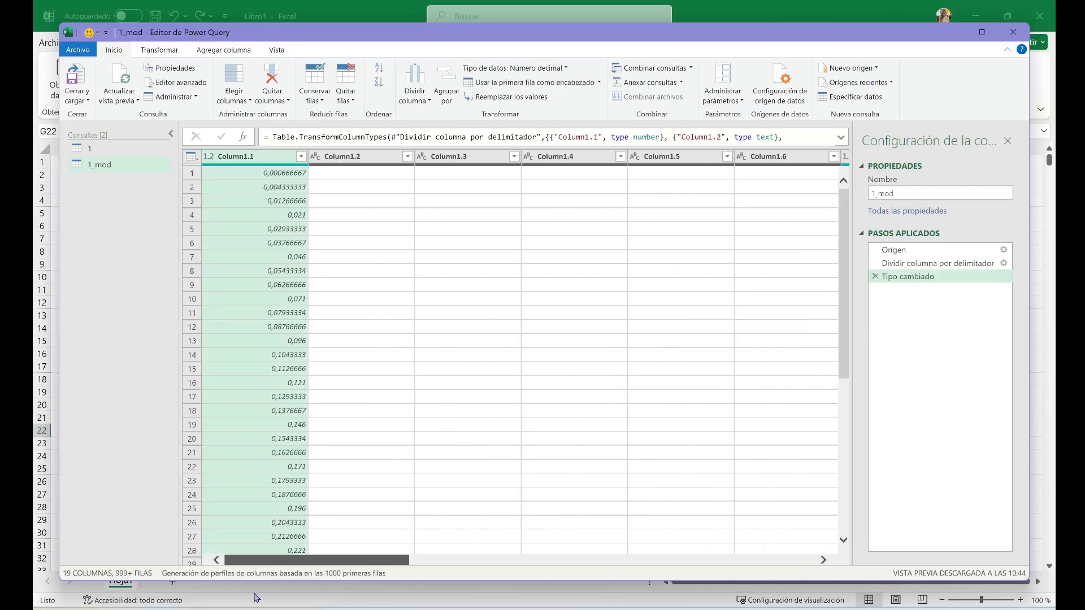
Remove the empty columns Column1.2 through Column1.6 from the 1_mod query
click(355, 158)
ctrl+click(458, 159)
ctrl+click(565, 157)
ctrl+click(678, 160)
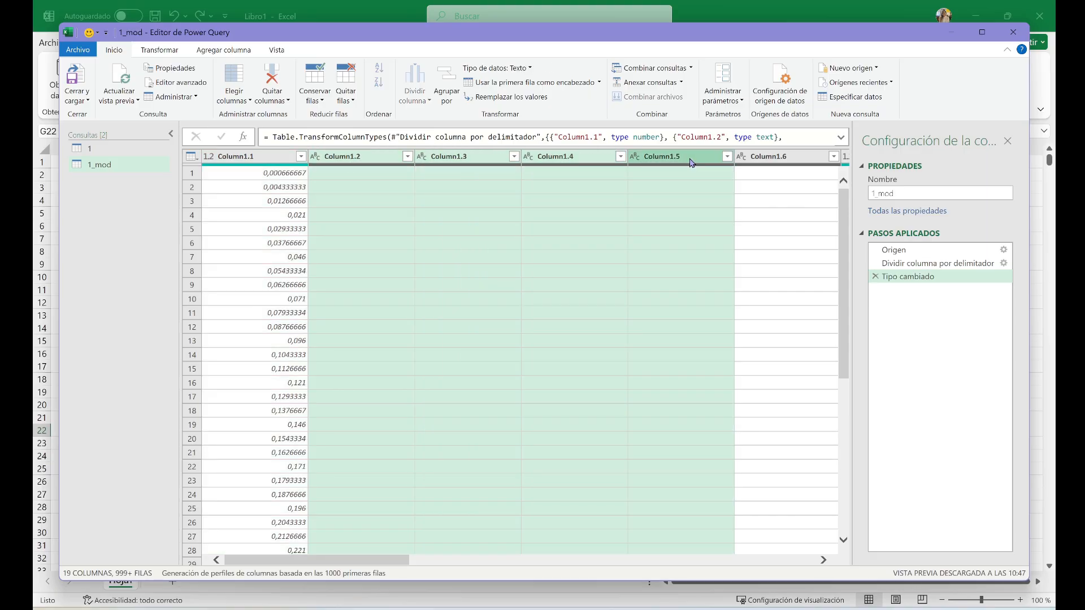
ctrl+click(777, 154)
drag(379, 562, 478, 560)
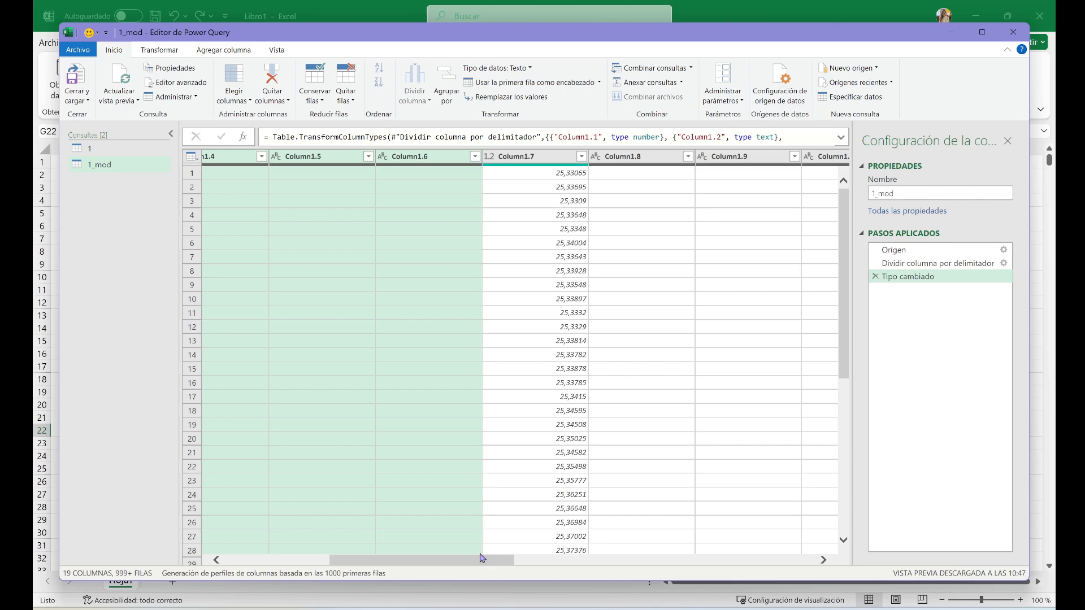
key(Delete)
Remove the empty columns Column1.8 through Column1.12 from the query
click(395, 158)
ctrl+click(463, 158)
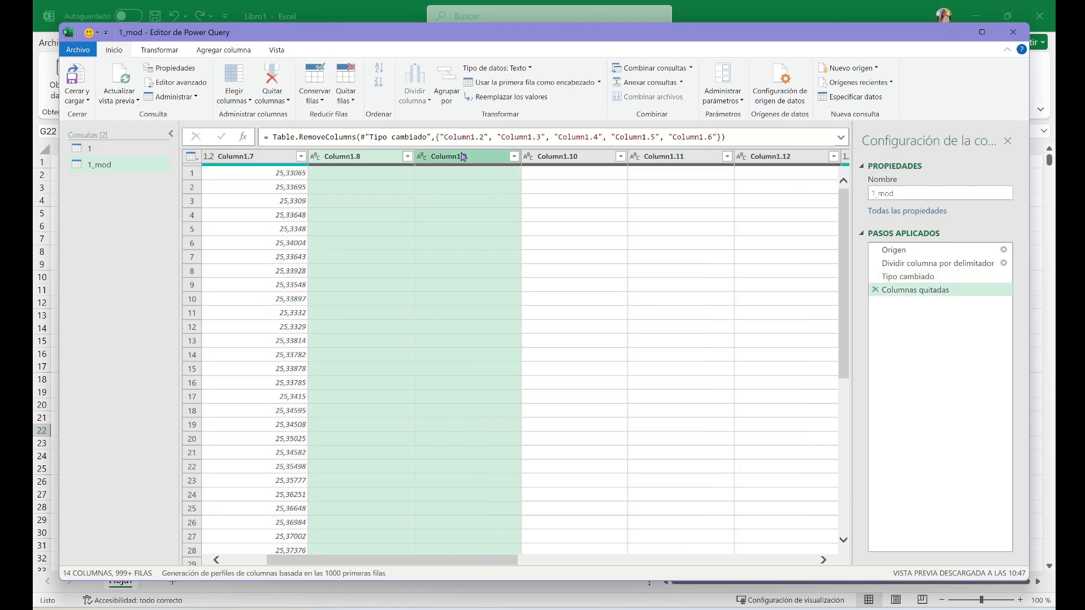
ctrl+click(586, 158)
ctrl+click(695, 158)
ctrl+click(770, 159)
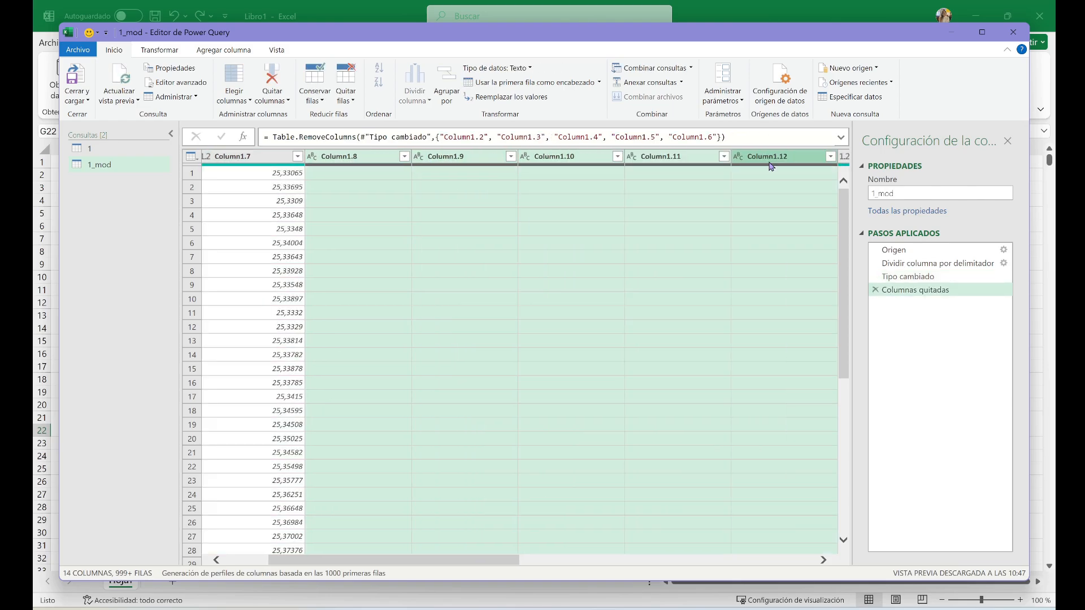
key(Delete)
Remove the empty columns Column1.14 through Column1.18, and load the cleaned query into the workbook
click(474, 157)
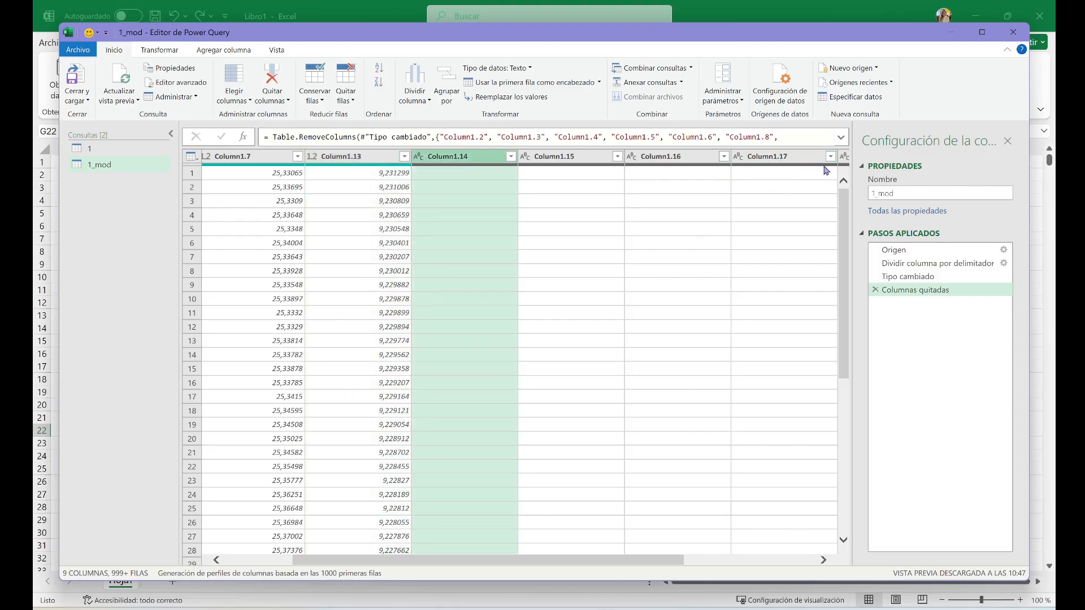
ctrl+click(814, 159)
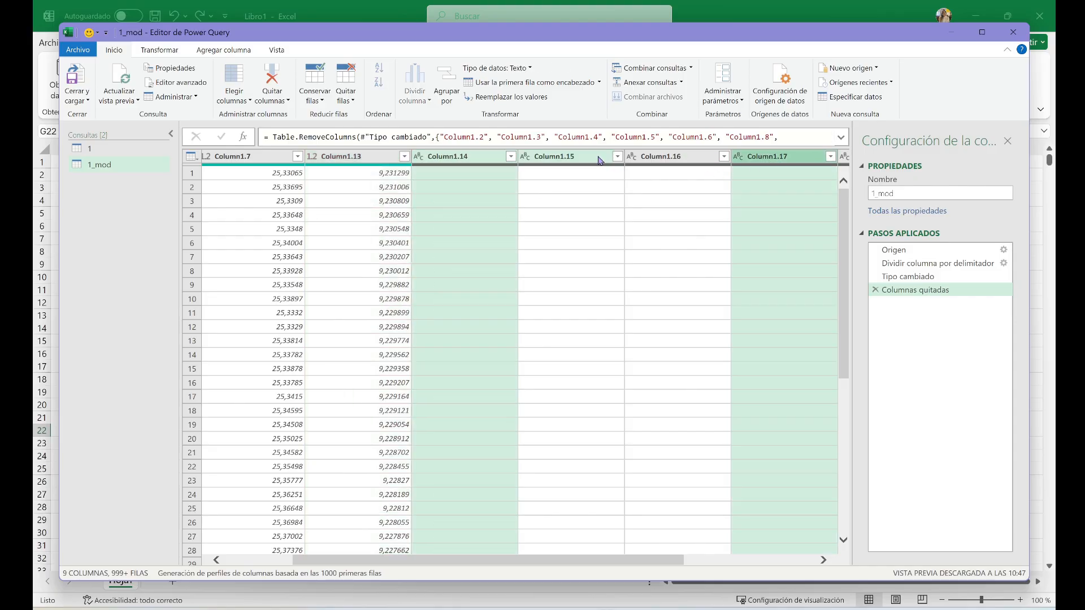
ctrl+click(665, 159)
ctrl+click(592, 162)
key(Delete)
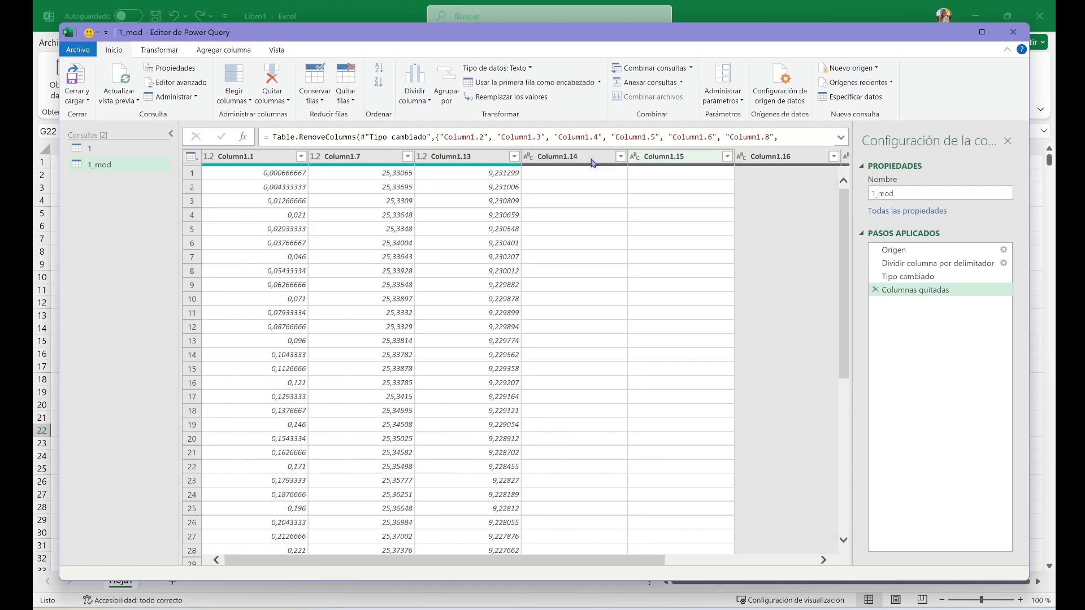
key(Delete)
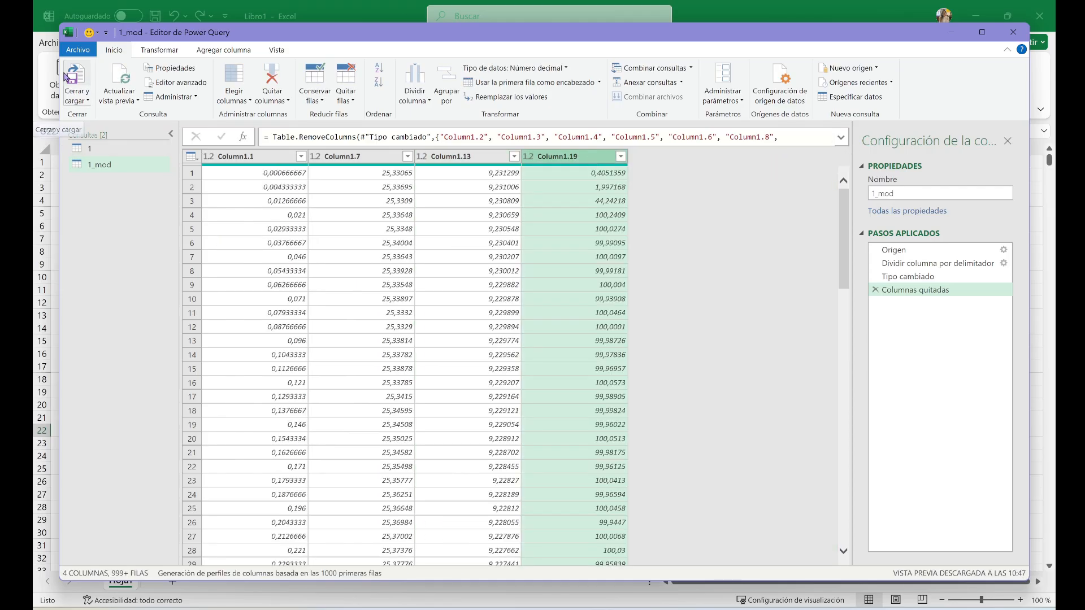
click(76, 81)
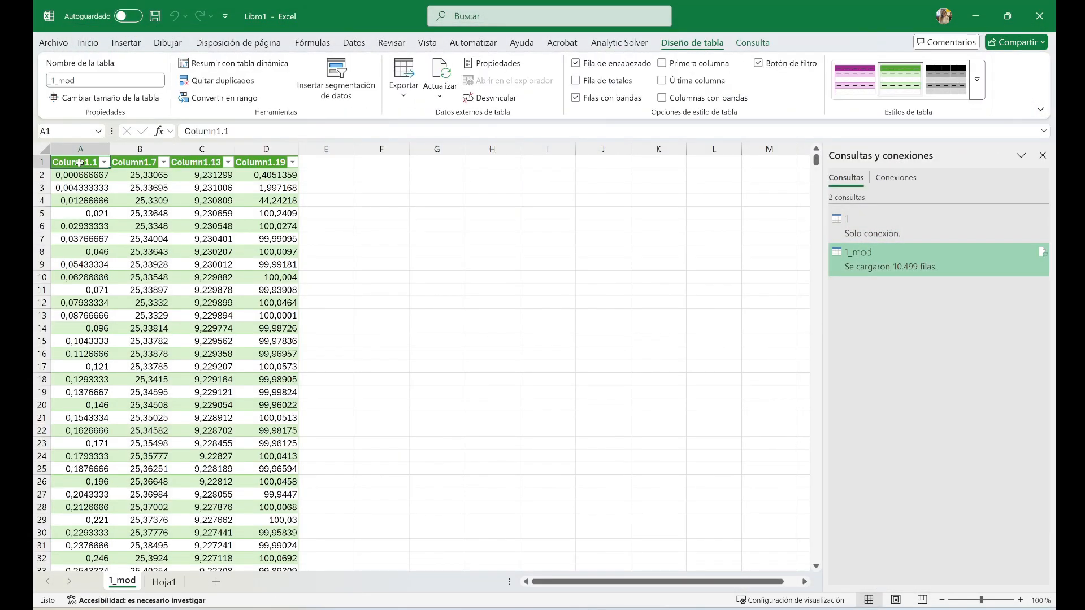
Rename the first three table headers in A1:C1 as Time (min), Temperature (ºC) and Weight (mg)
text(Time (min)
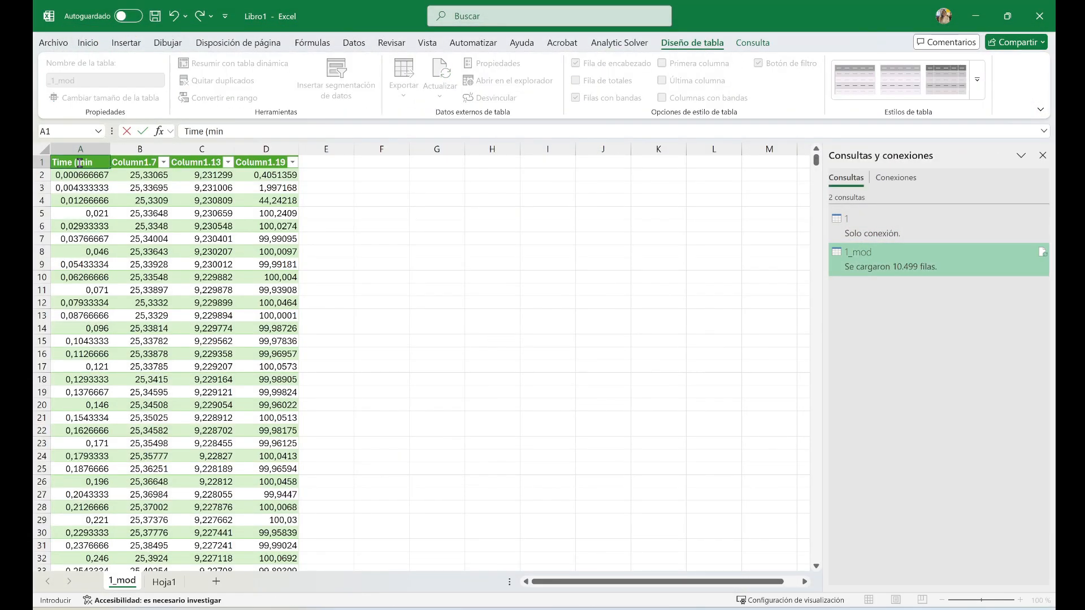
key(Tab)
text(T)
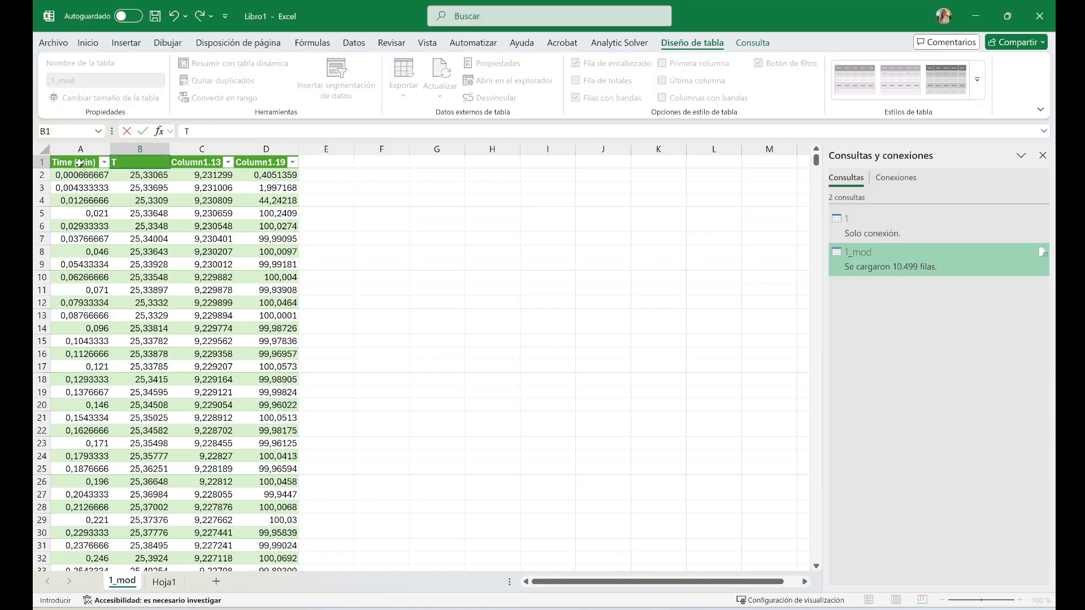
text(emperature (º)
click(262, 133)
text(C)
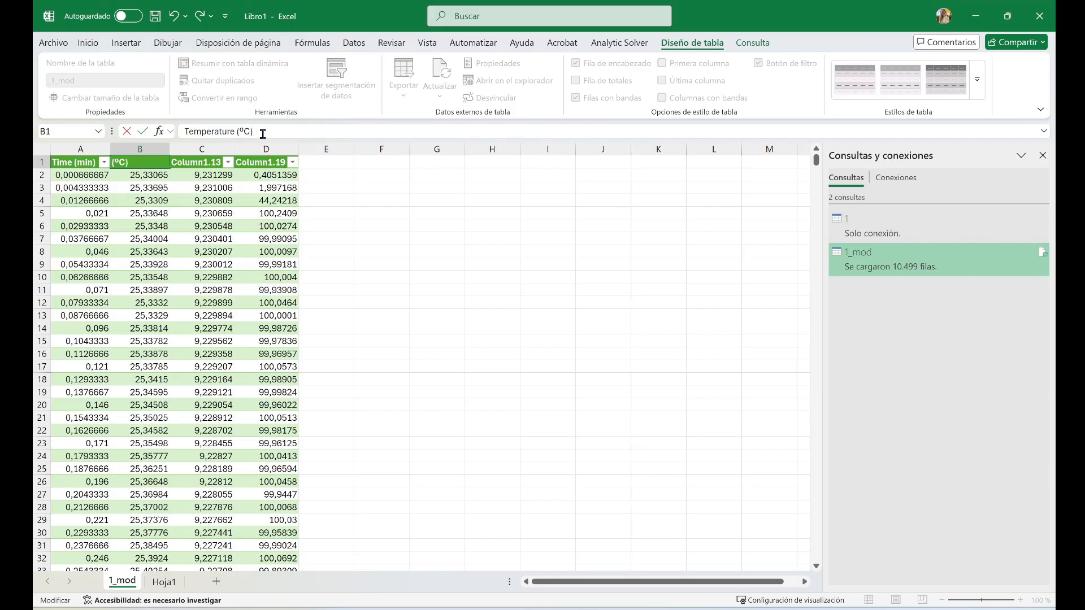
text())
click(195, 166)
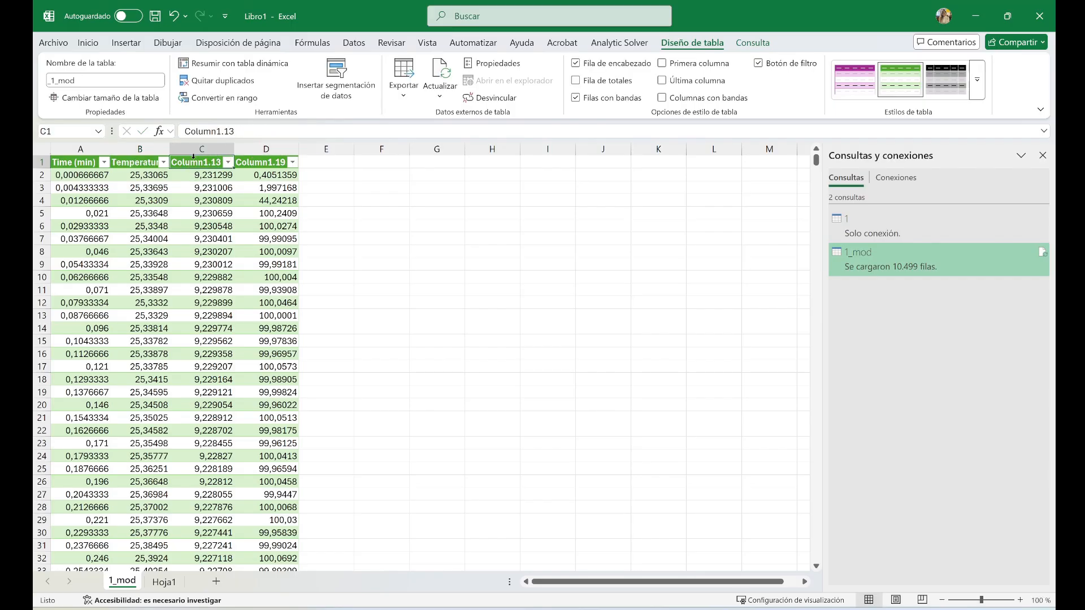
text(We)
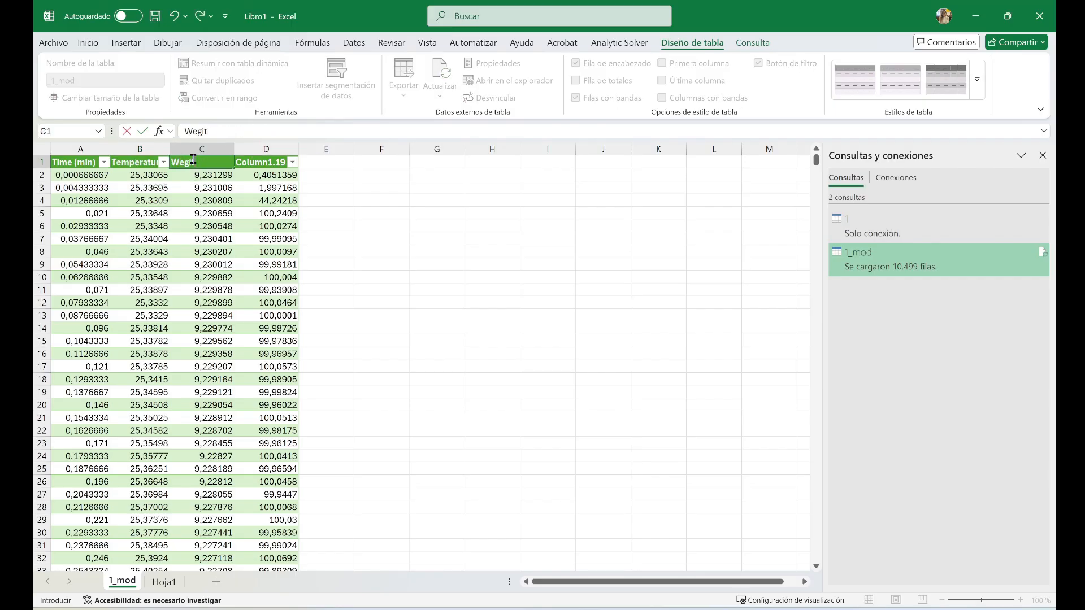
text(ight)
Clear the contents of the table's fourth column and delete column D from the sheet
click(272, 148)
key(Delete)
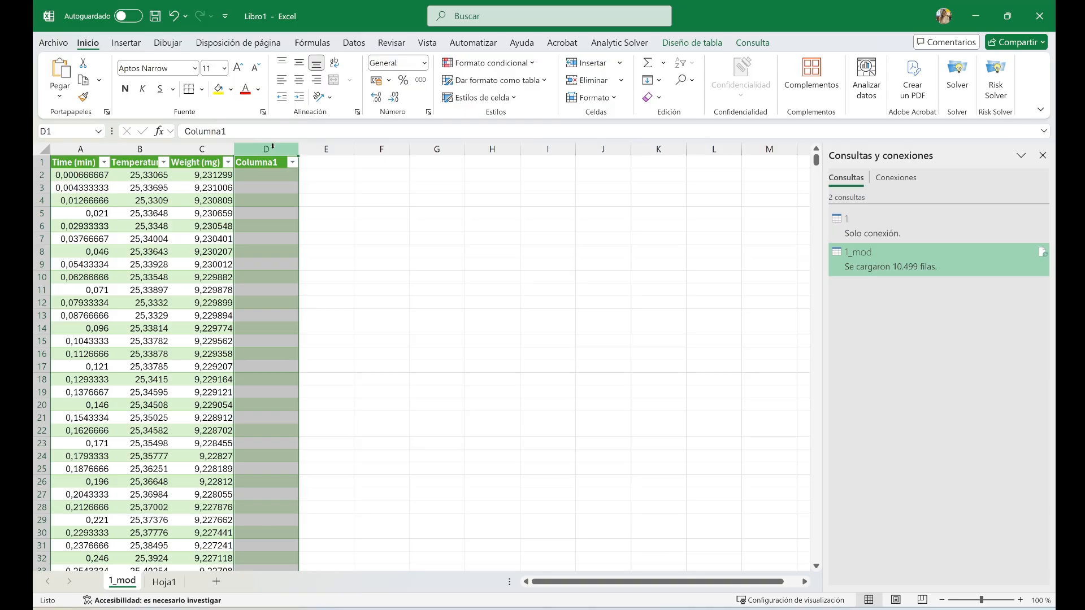
right_click(272, 148)
click(347, 300)
click(321, 250)
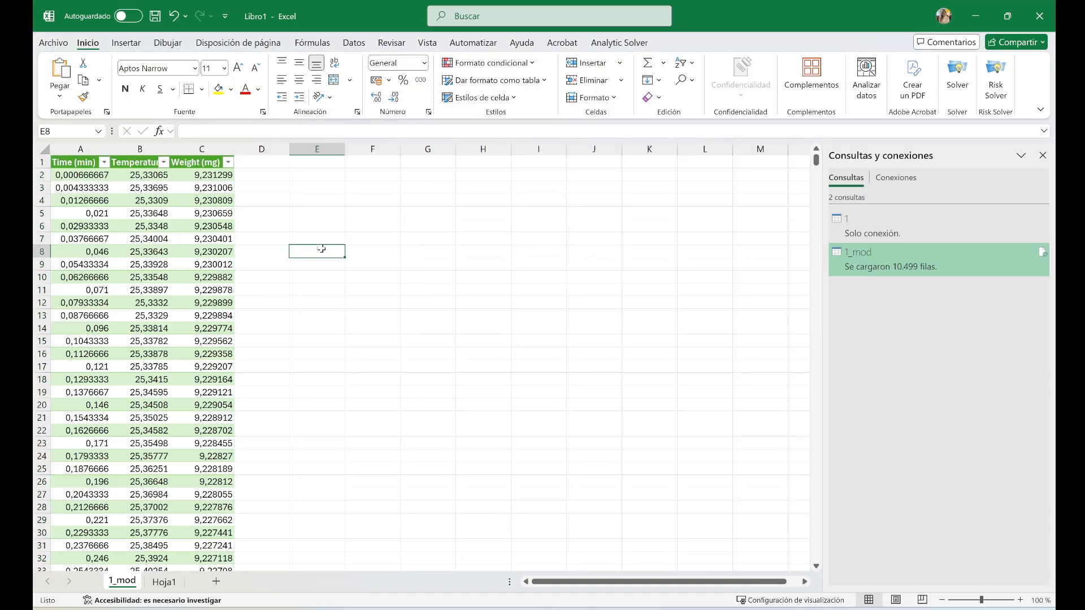
Insert a row above the table headers and enter the sample label 1: QSTEAPVA in cell A1
right_click(41, 162)
click(79, 297)
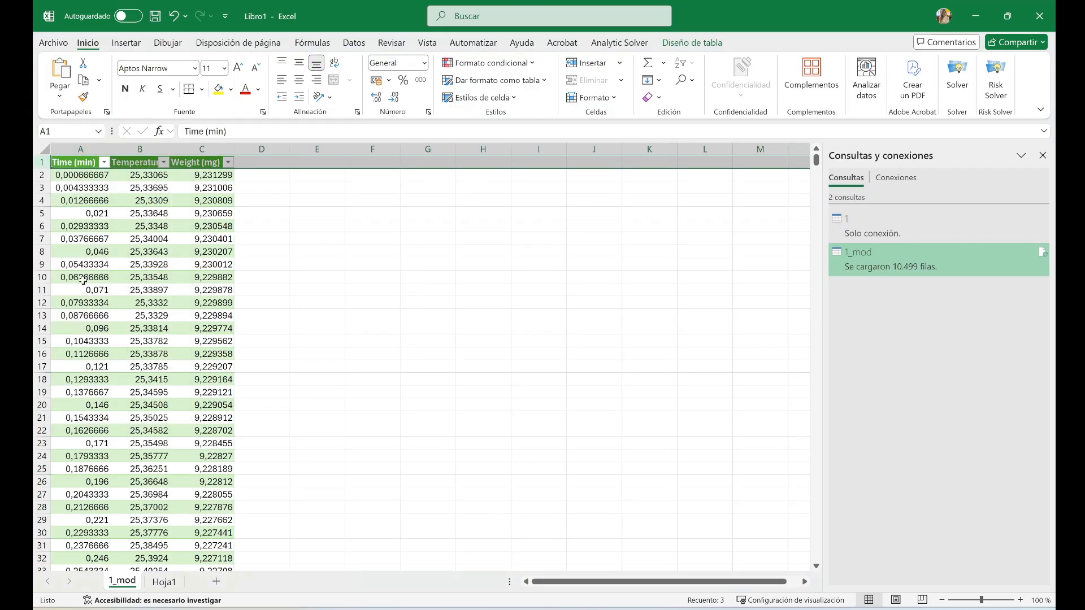
click(80, 163)
text(1)
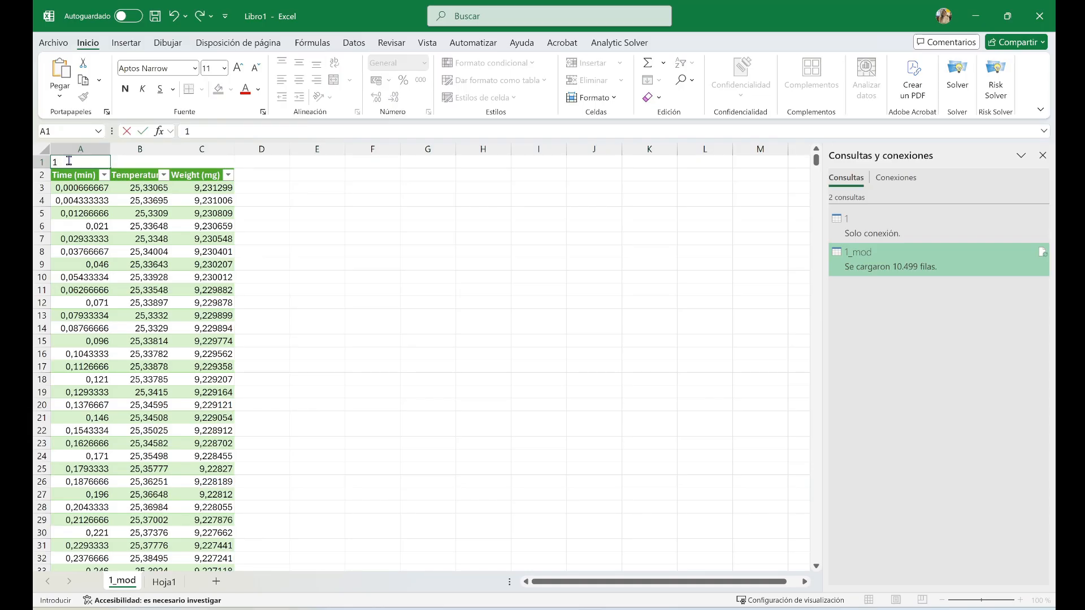
text(: QSTEAPVA)
key(Return)
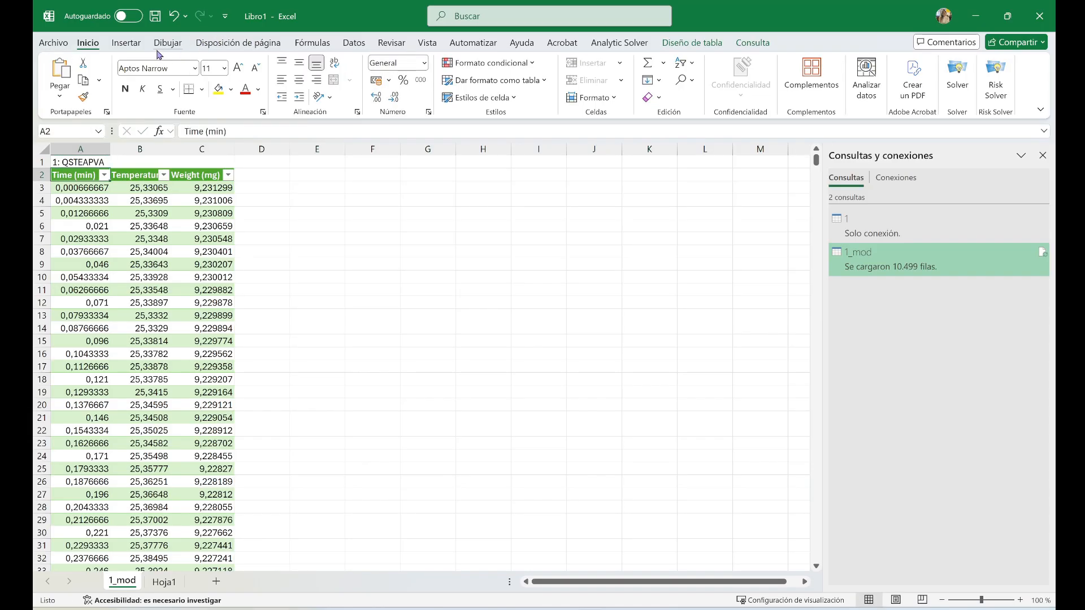
Insert a scatter chart with straight lines and markers from the time, temperature and weight table
click(126, 42)
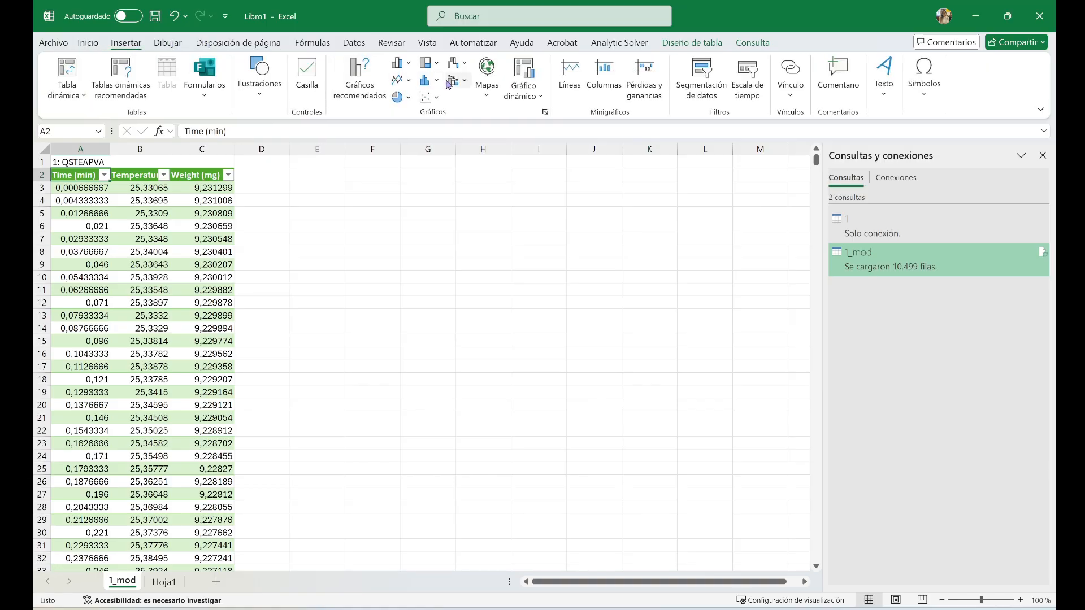
click(410, 80)
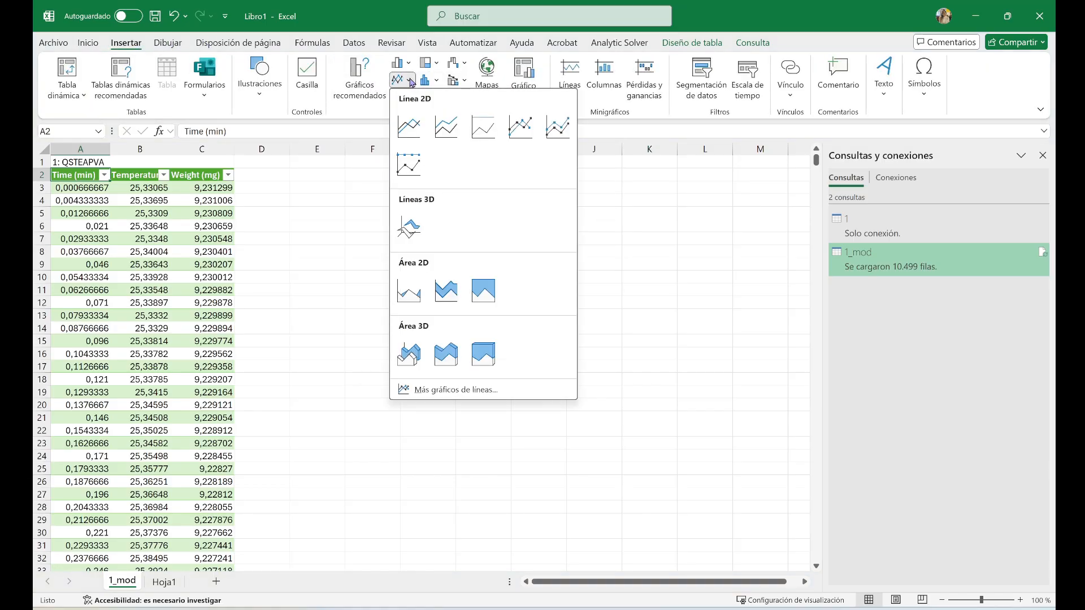
click(410, 81)
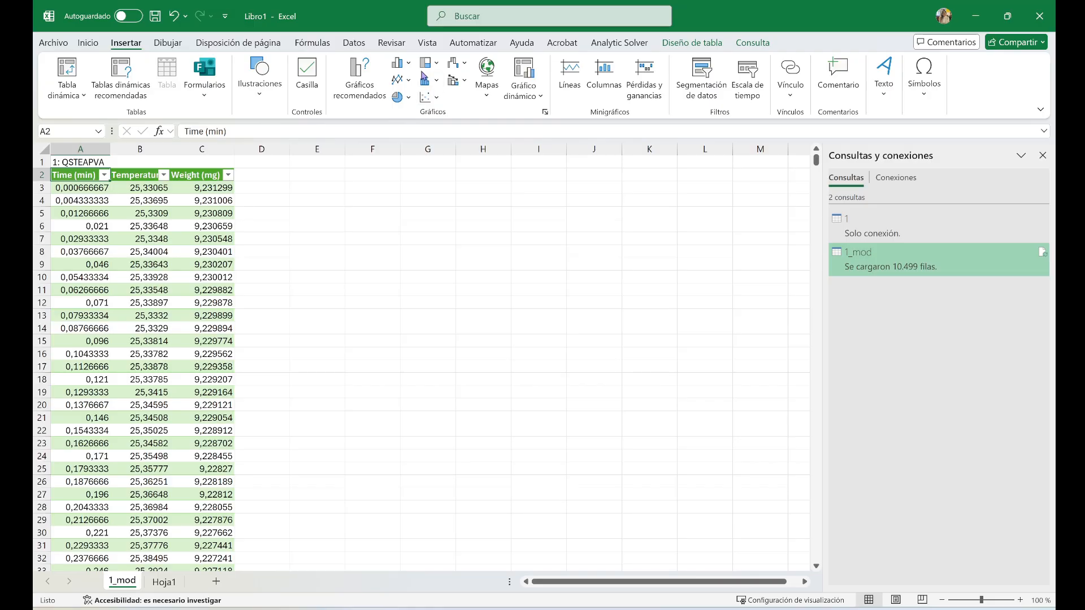
click(409, 64)
click(409, 64)
click(441, 85)
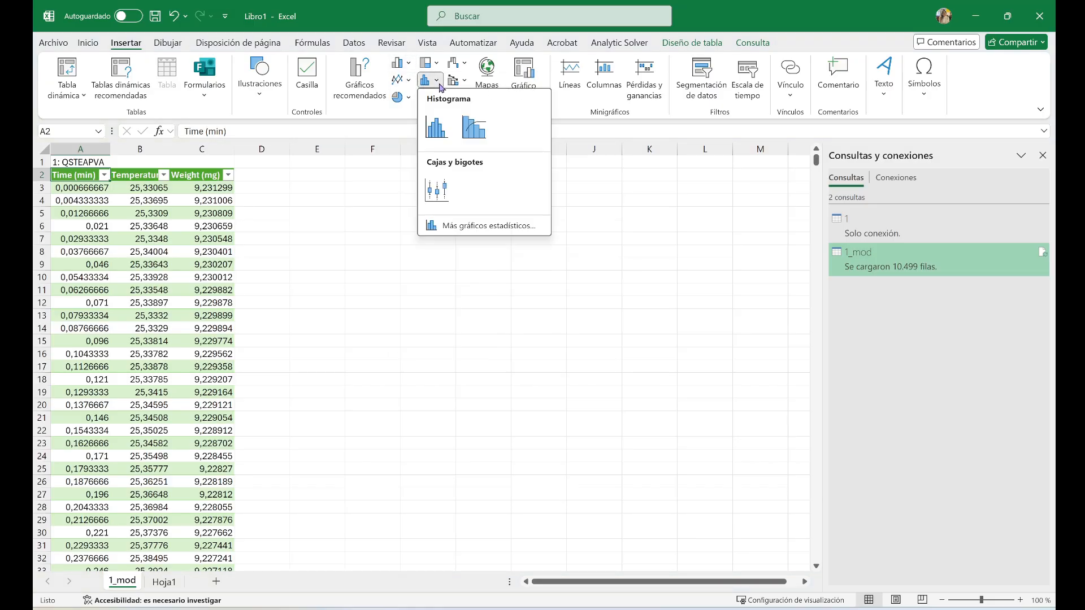
click(436, 64)
click(436, 64)
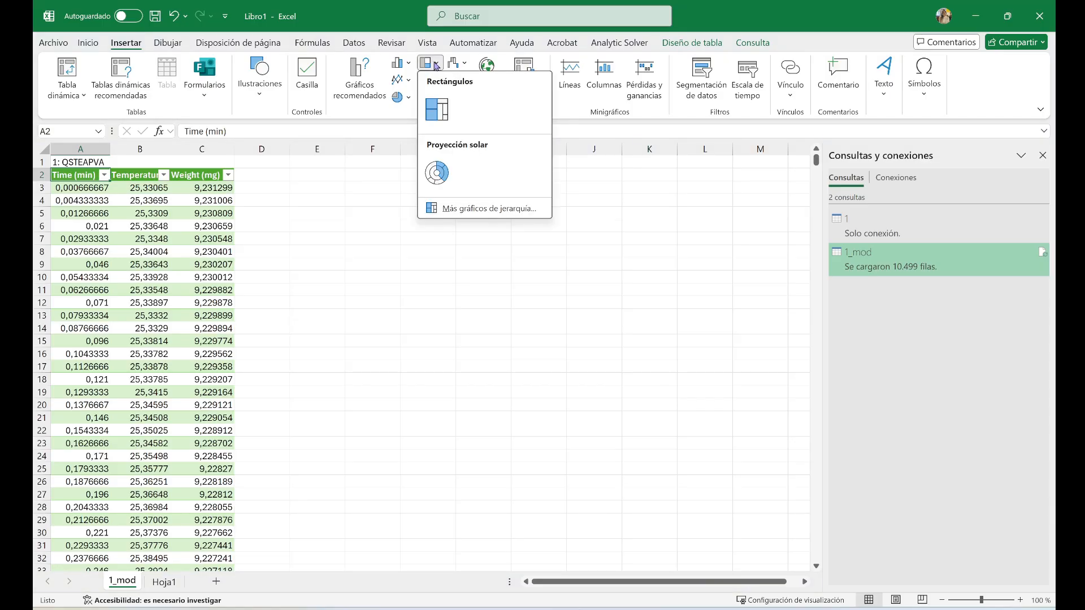
click(435, 65)
click(436, 98)
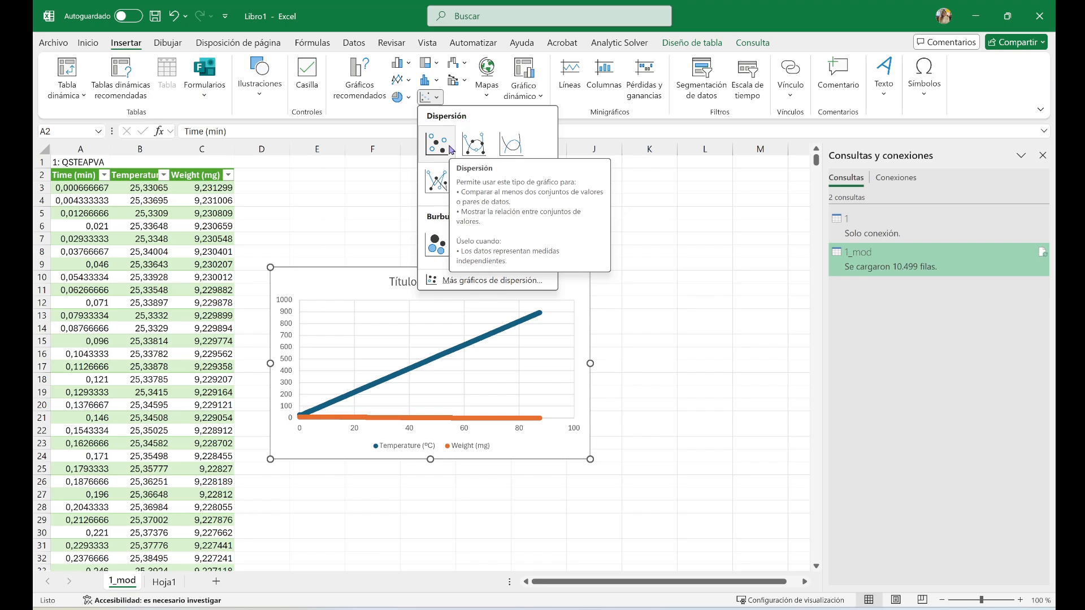
click(437, 181)
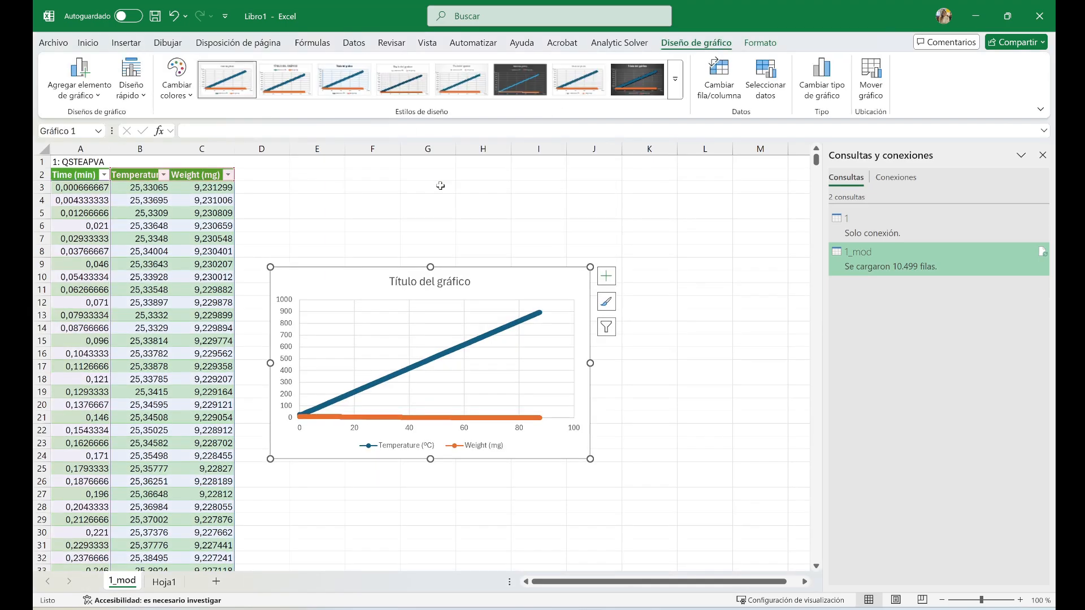
Delete the Temperature (ºC) series from the scatter chart
click(440, 186)
click(494, 332)
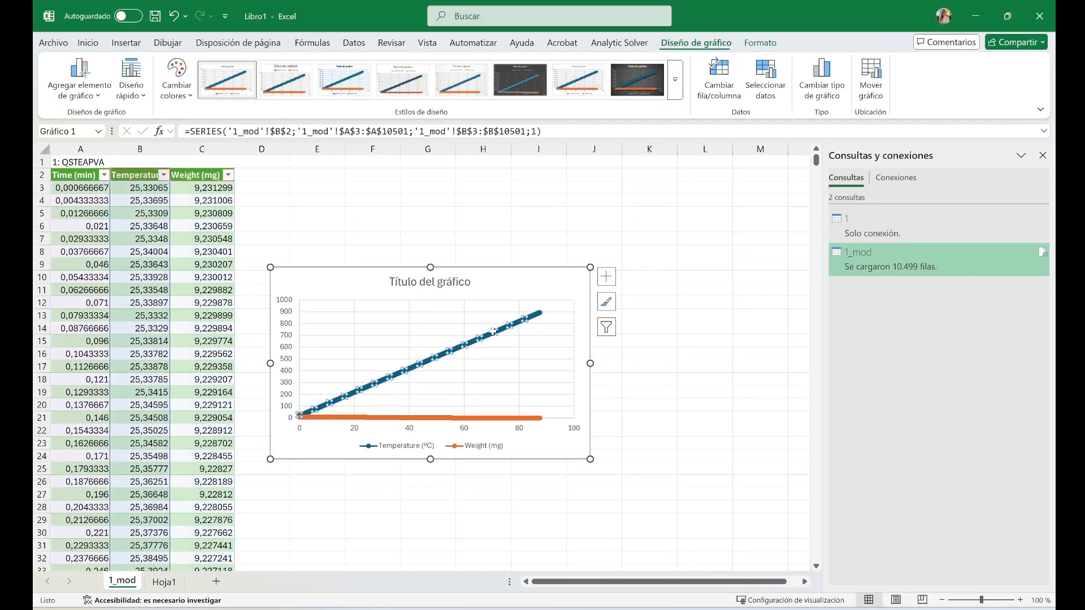
key(Delete)
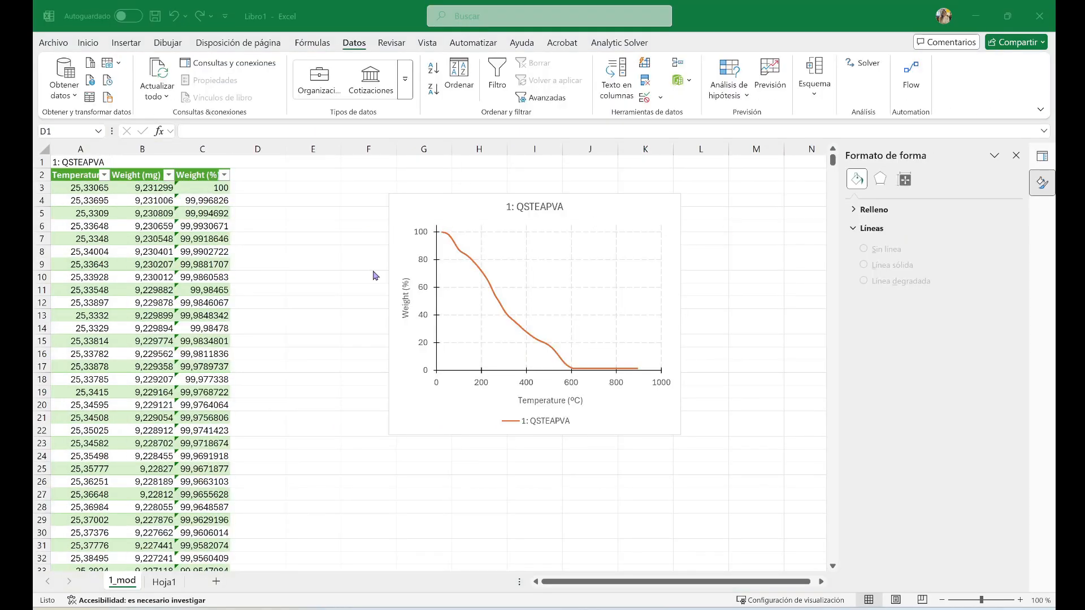
Switch to File Explorer and open the 2_mod text file from the TGA results folder
mouse_move(463, 596)
click(443, 567)
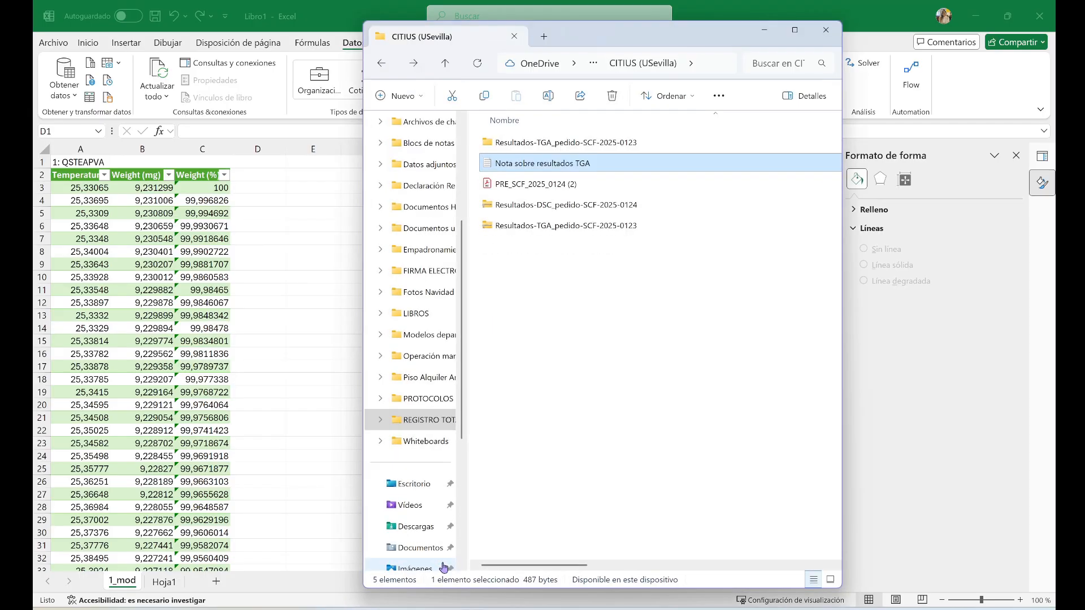
double_click(521, 145)
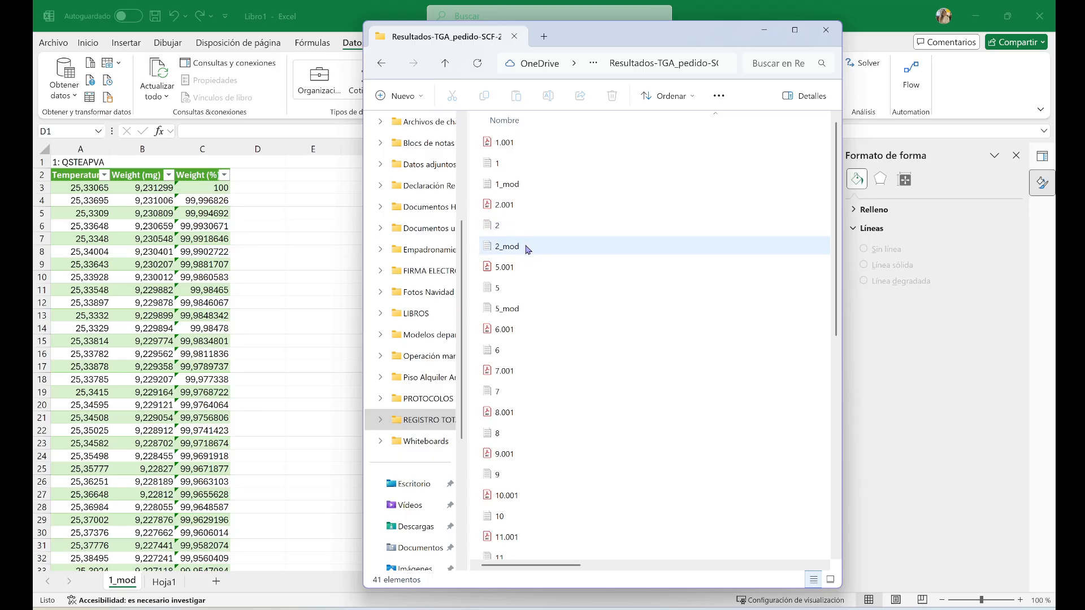
double_click(525, 247)
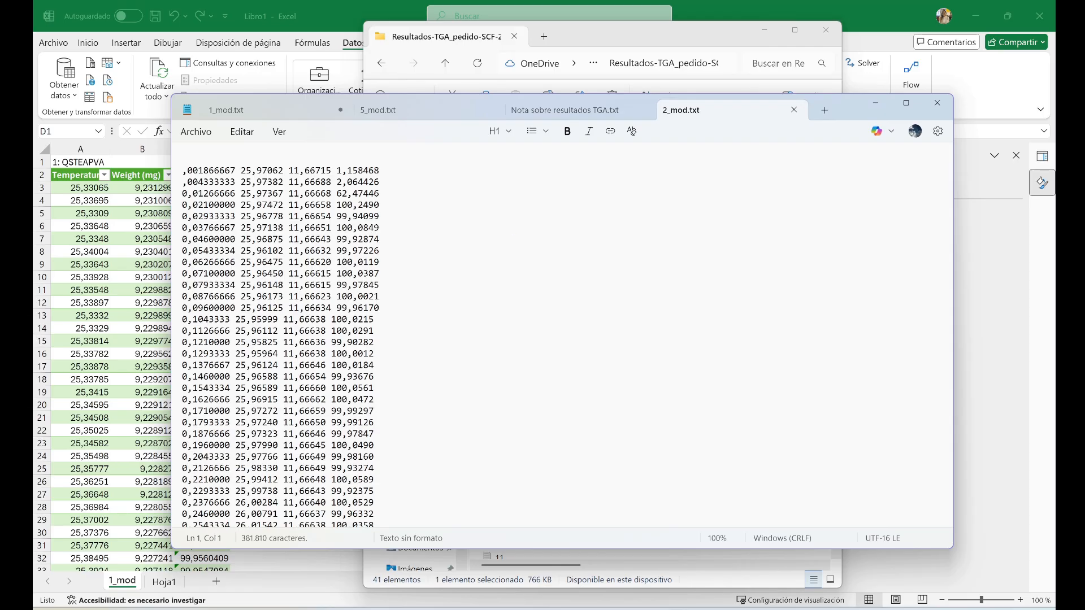
Write the note "Borrar datos superiores y reemplazar puntos por comas. Nada más." above the data in 2_mod.txt, and delete it
text(datos superiores y reemplazar puntos por comas. Nasda)
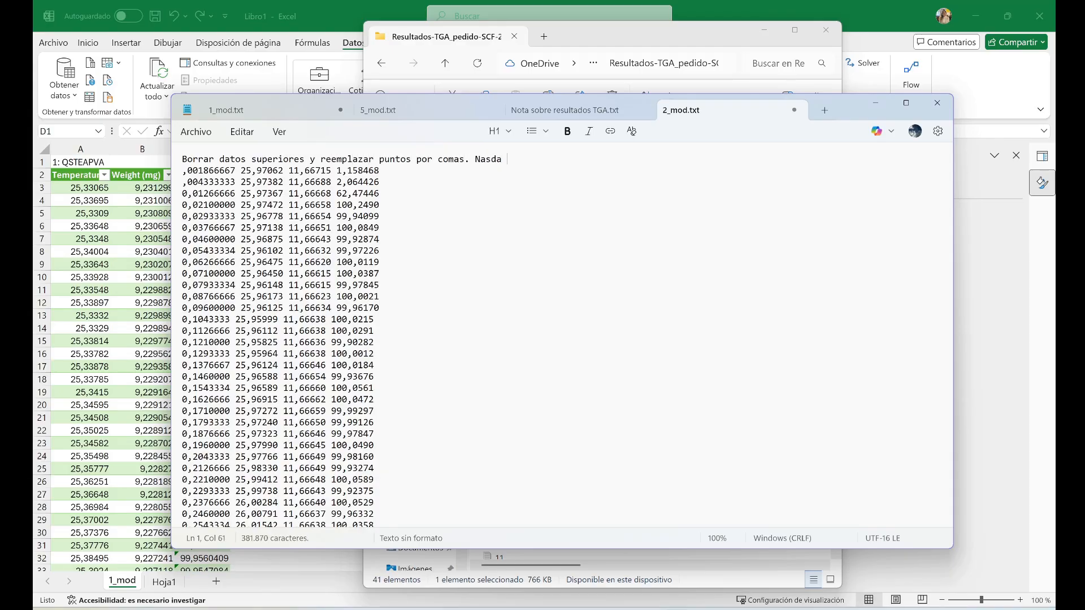
key(BackSpace)
text(más.)
drag(539, 158, 173, 132)
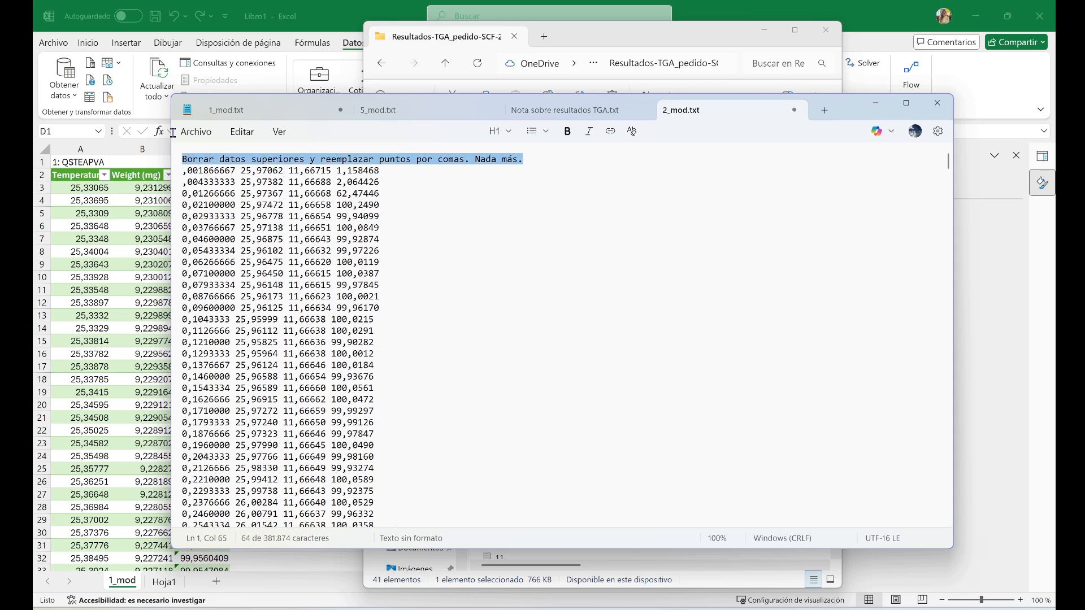
key(BackSpace)
Save all the open text files and close Notepad to return to the Excel workbook
click(196, 131)
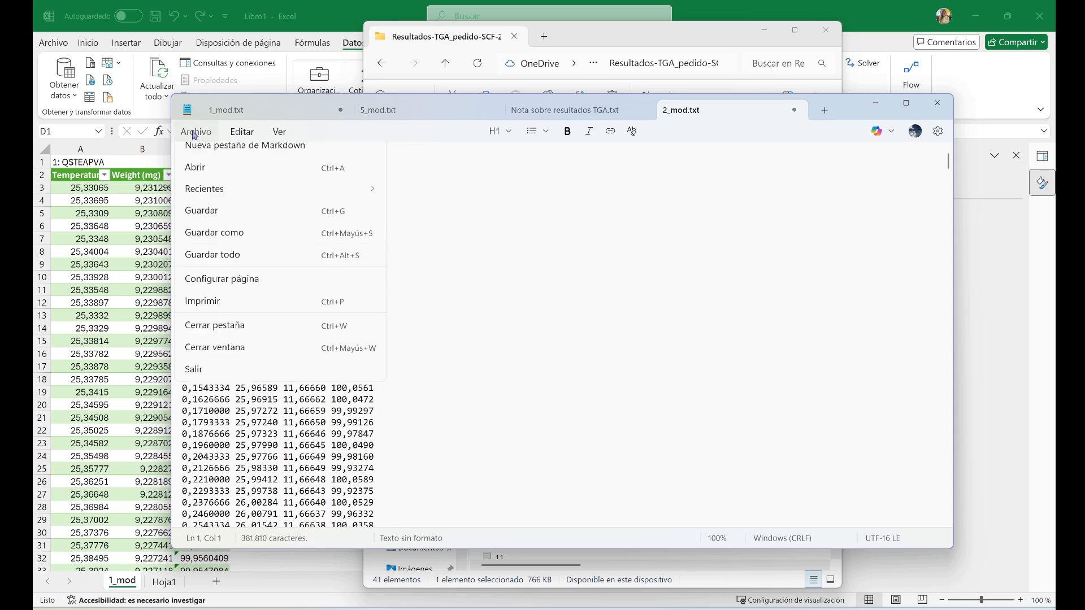
click(220, 265)
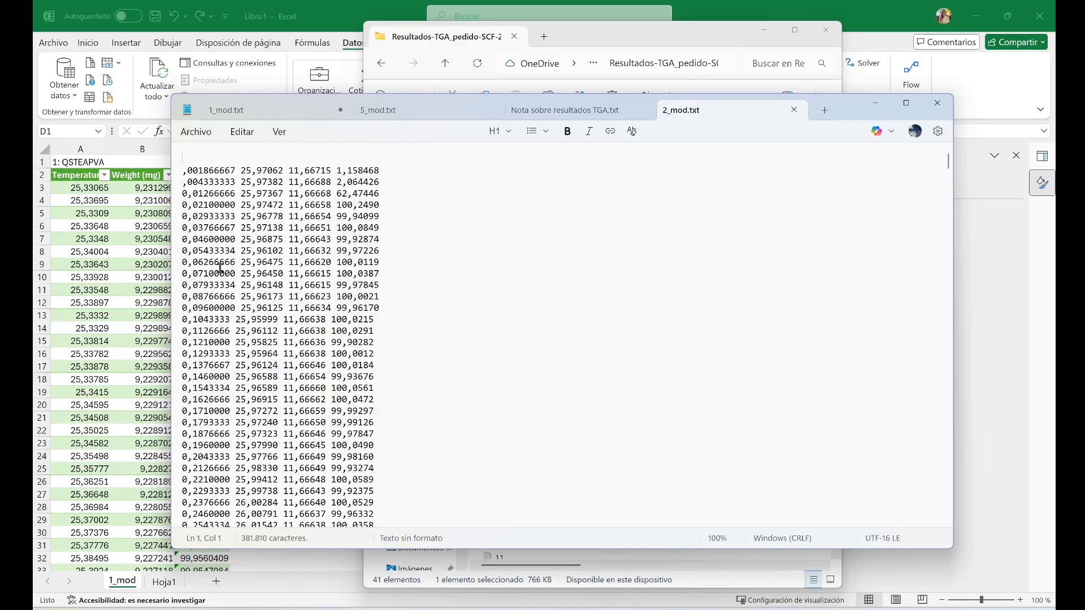
click(938, 104)
click(320, 219)
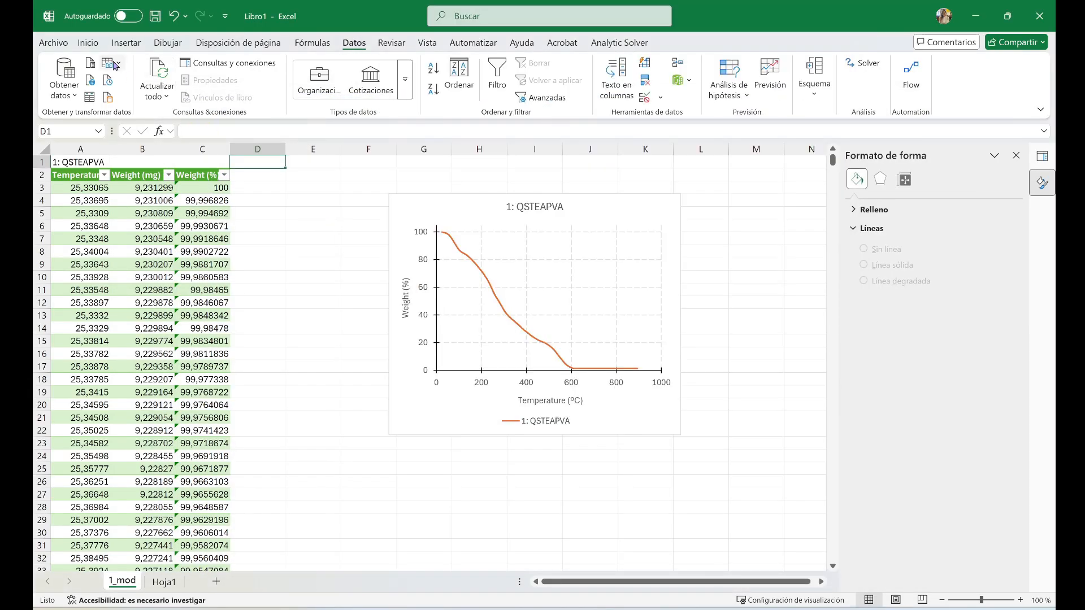
Import the 2_mod text file as a text/CSV source and open it for transformation in Power Query
click(64, 85)
mouse_move(99, 120)
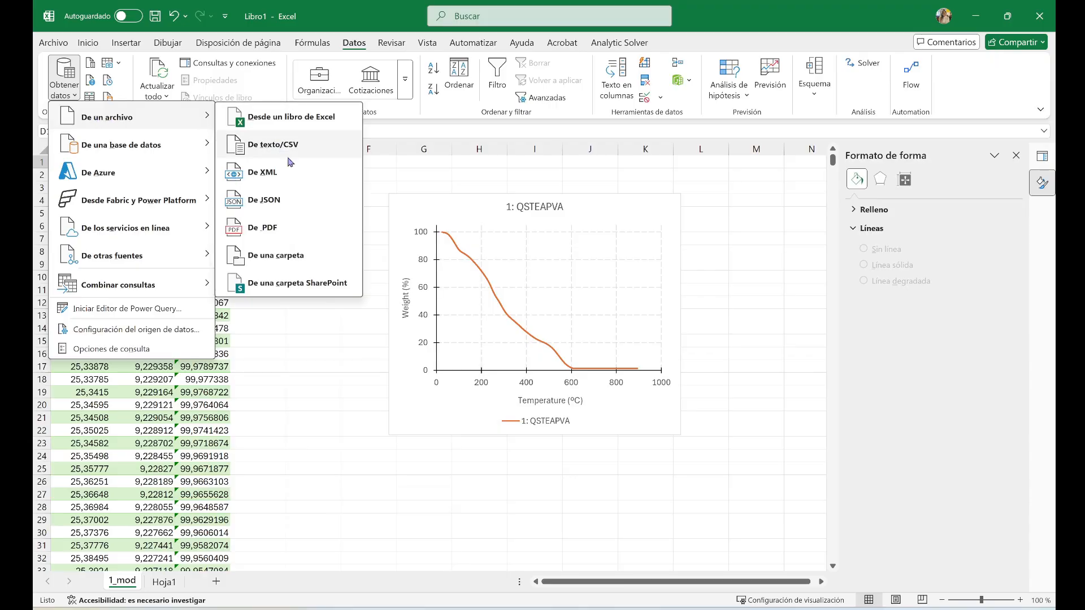
click(288, 148)
click(248, 166)
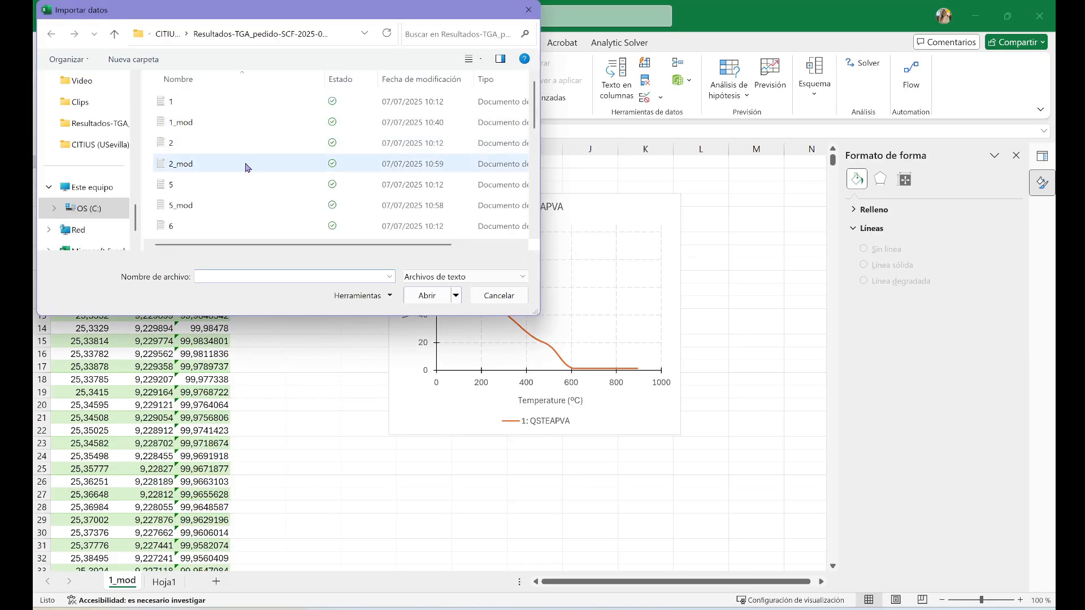
click(412, 295)
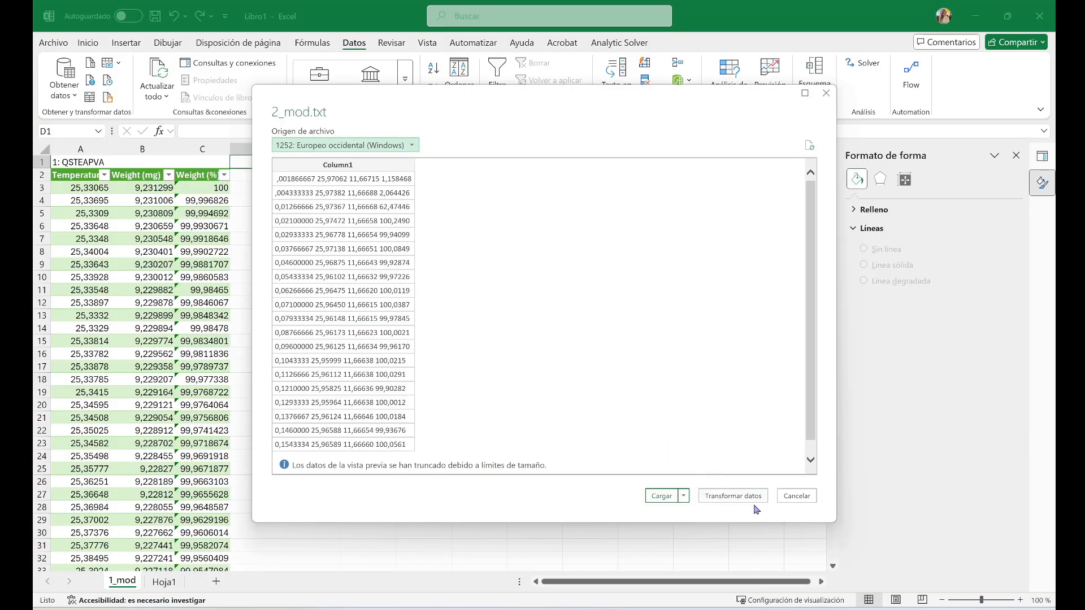
click(750, 500)
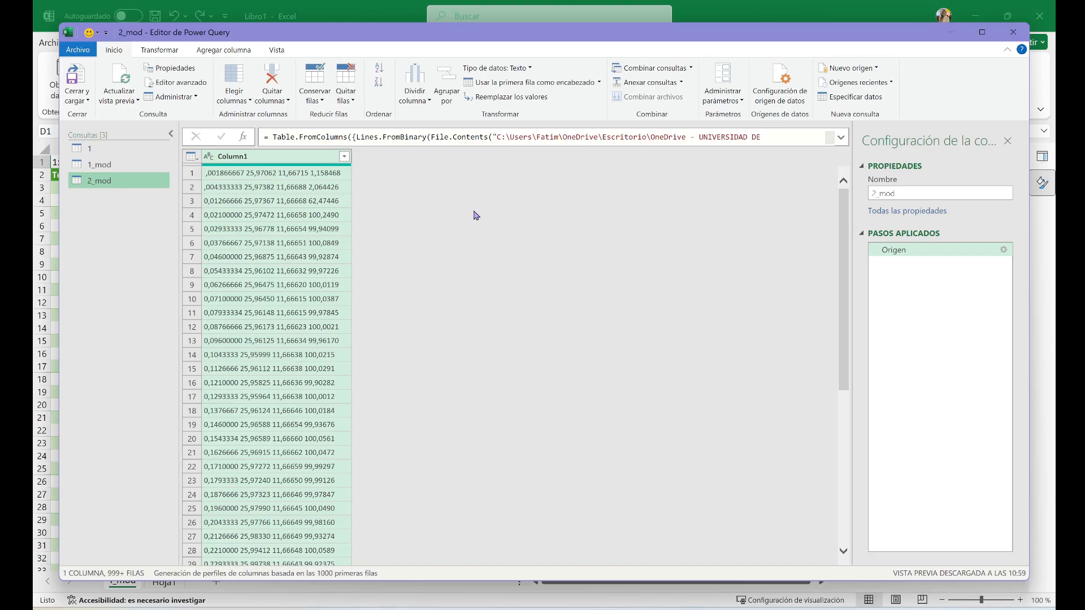
Split Column1 at each occurrence of the space delimiter, and load the 2_mod query into the workbook
click(415, 85)
click(418, 115)
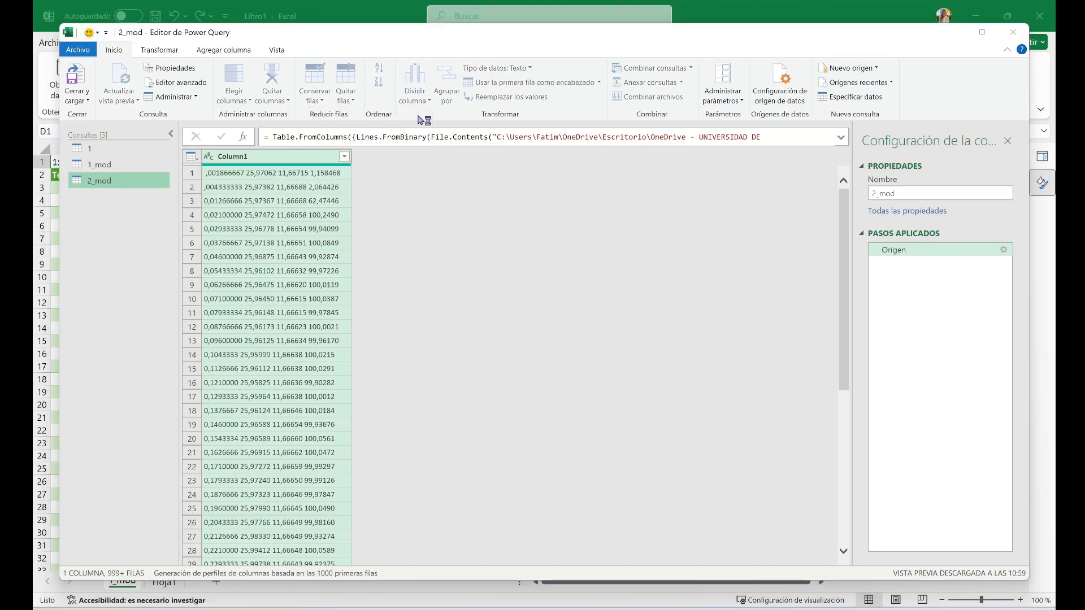
click(396, 235)
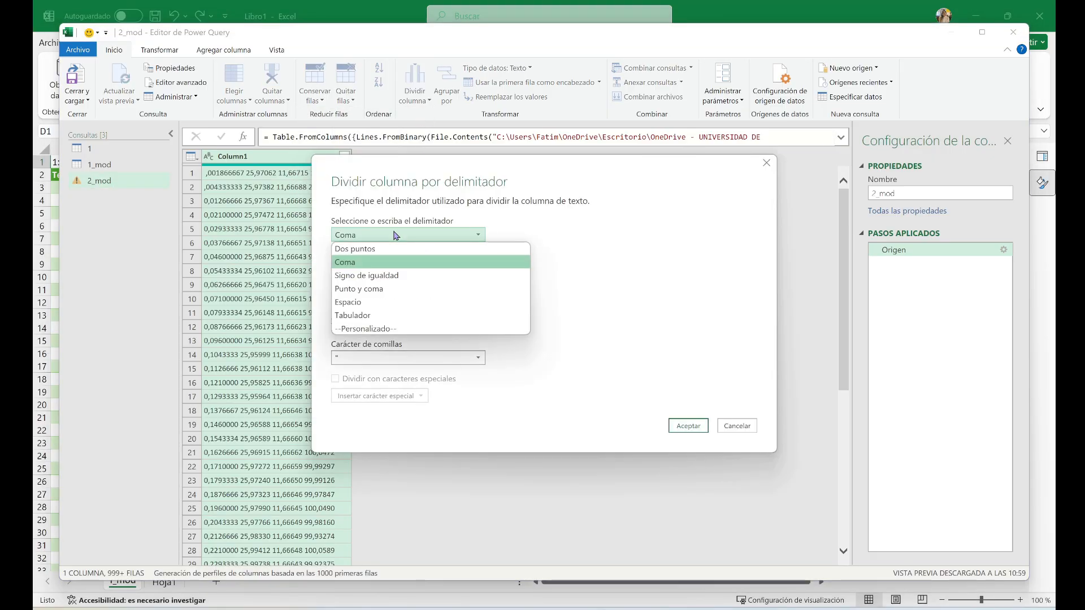
click(383, 301)
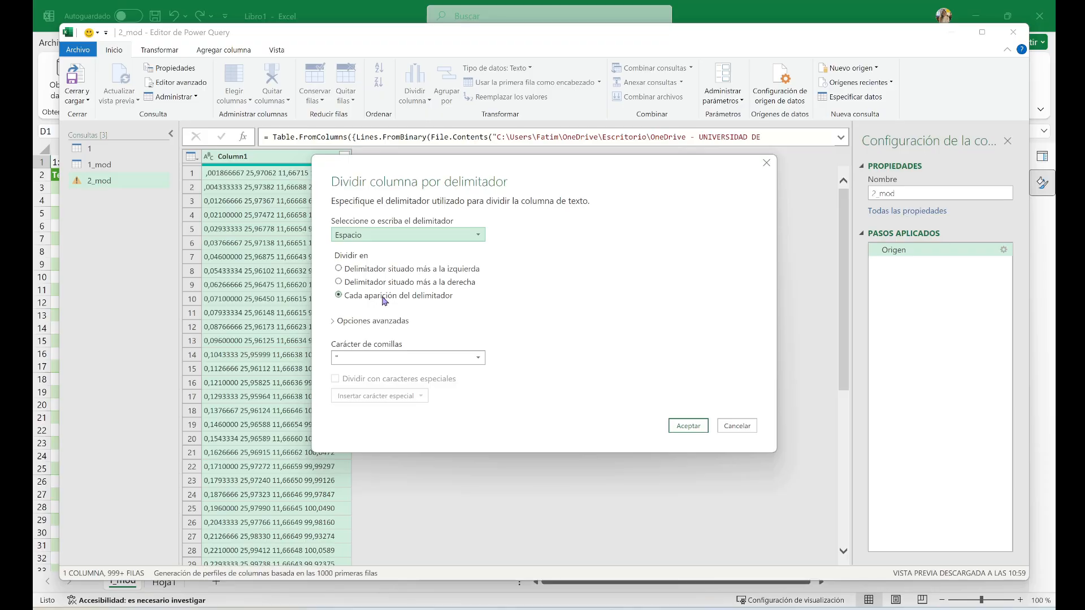
click(681, 426)
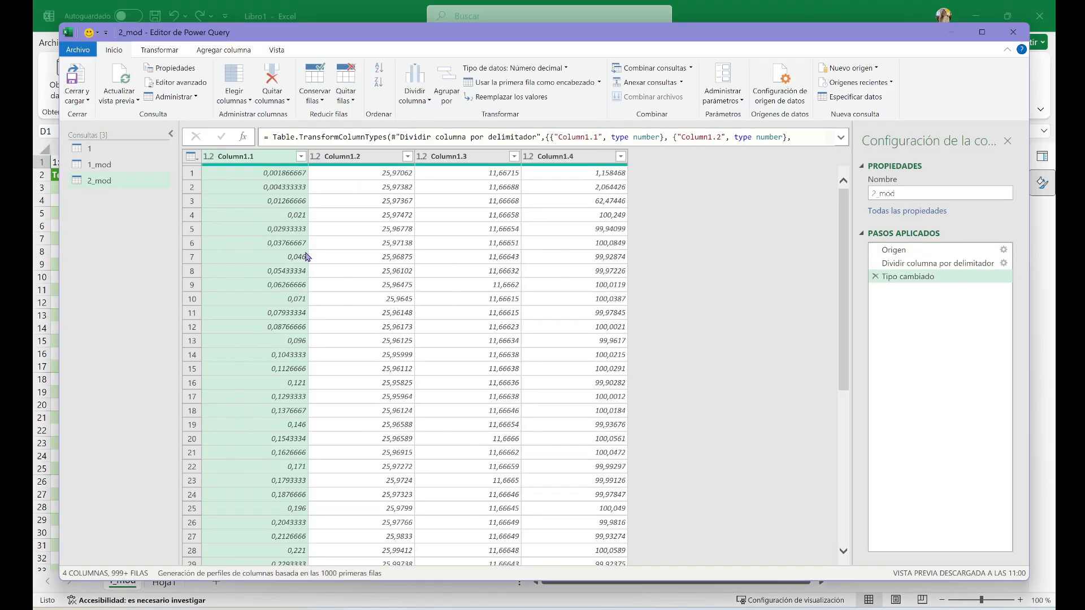
click(81, 76)
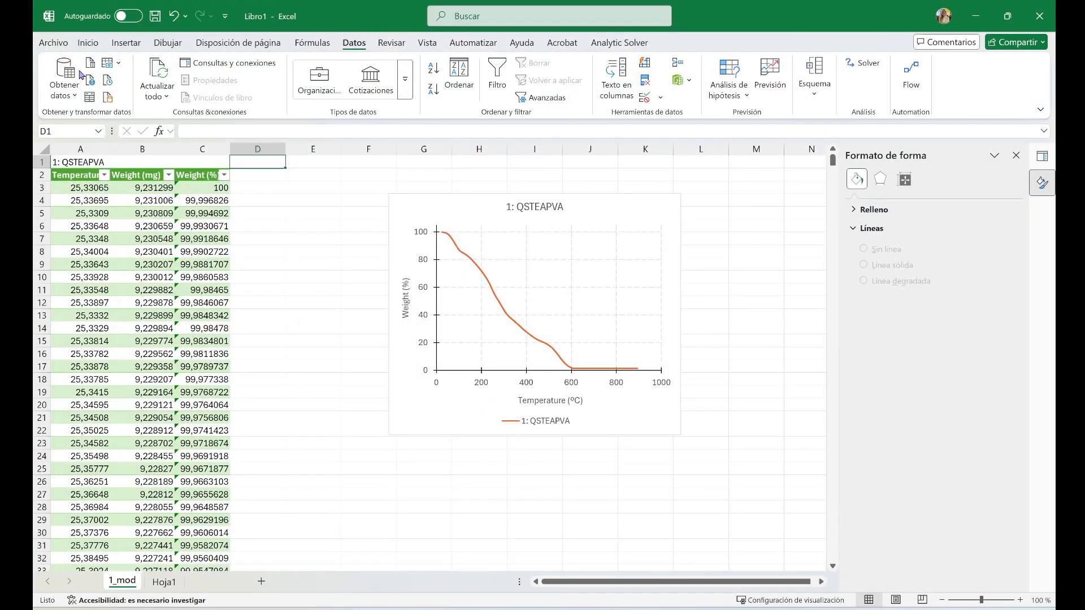
Copy the entire 2_mod table to cell D2 of sheet 1_mod, and move the chart clear of the pasted columns
drag(79, 164, 253, 223)
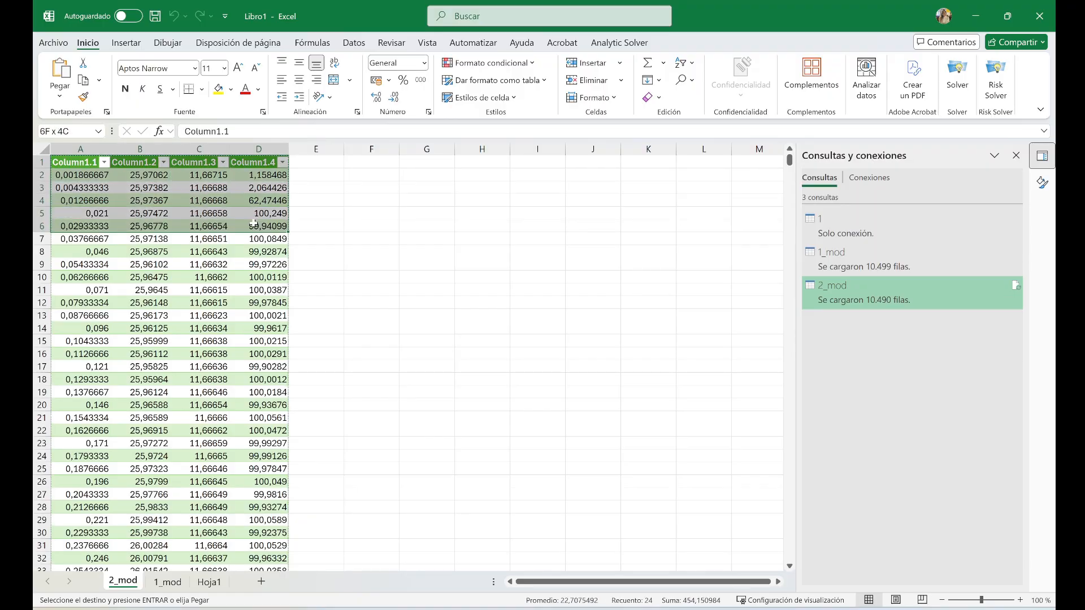
key(shift+Down)
key(ctrl+shift+Down)
key(ctrl+c)
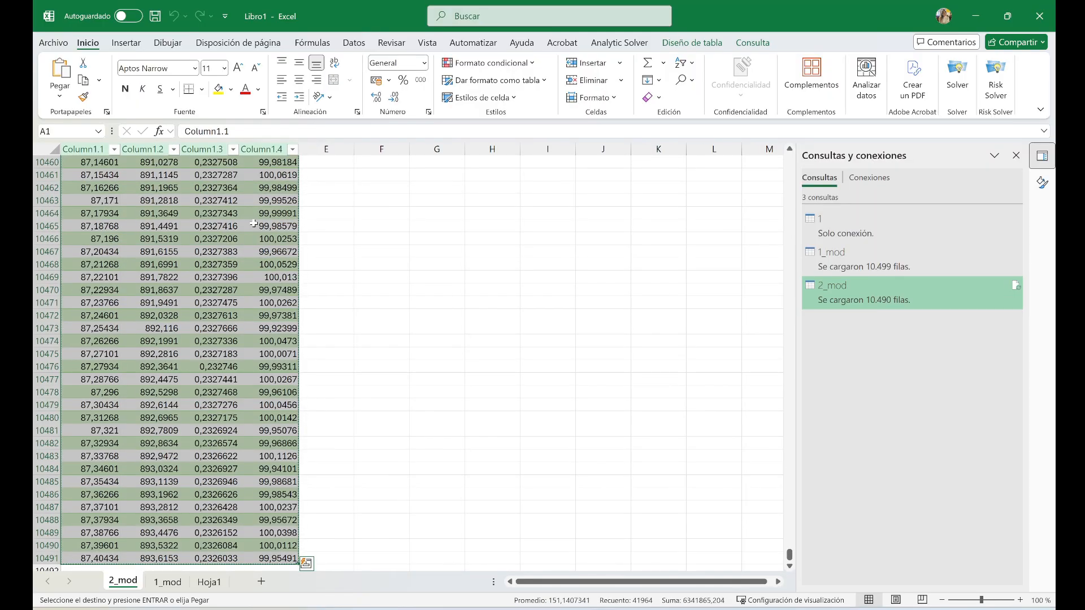
click(180, 580)
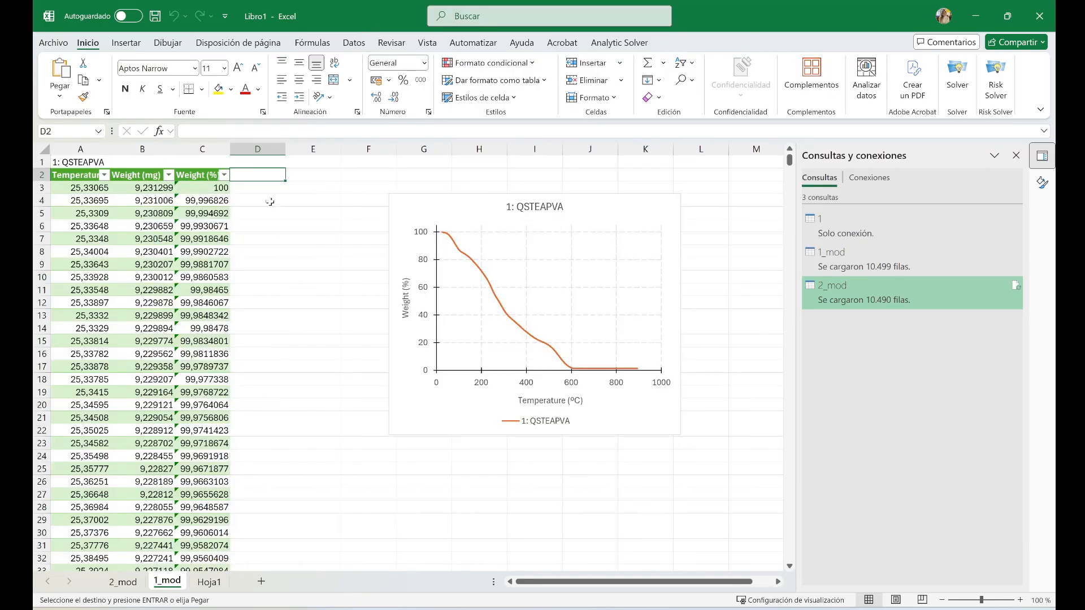
key(ctrl+v)
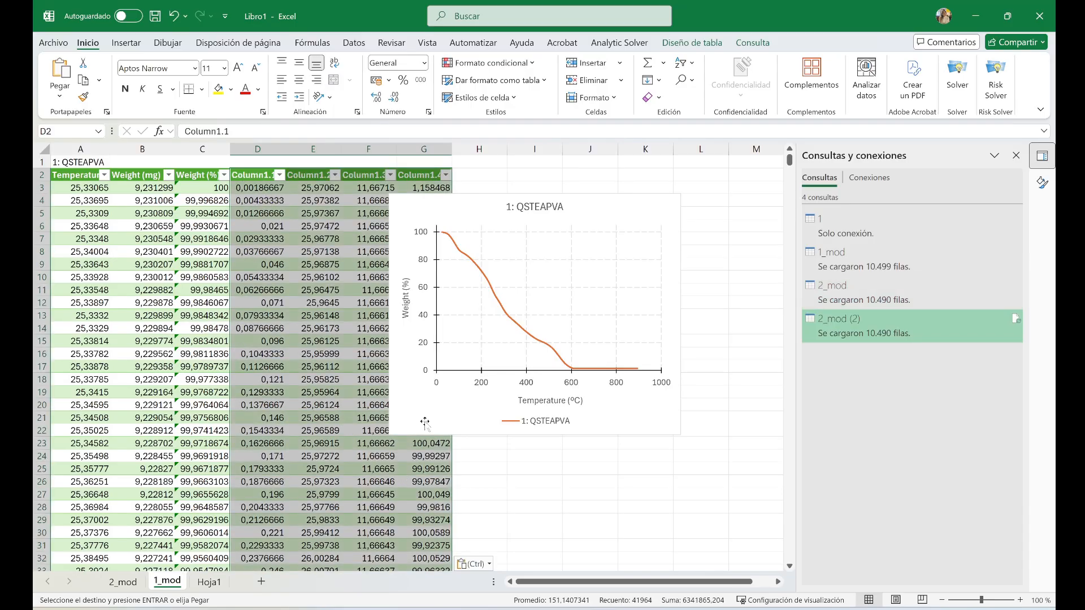
drag(425, 421, 522, 414)
Label the pasted sample 2 columns by entering 2: QSTEAPVA_Ret in cell D1
drag(263, 175, 420, 186)
click(262, 160)
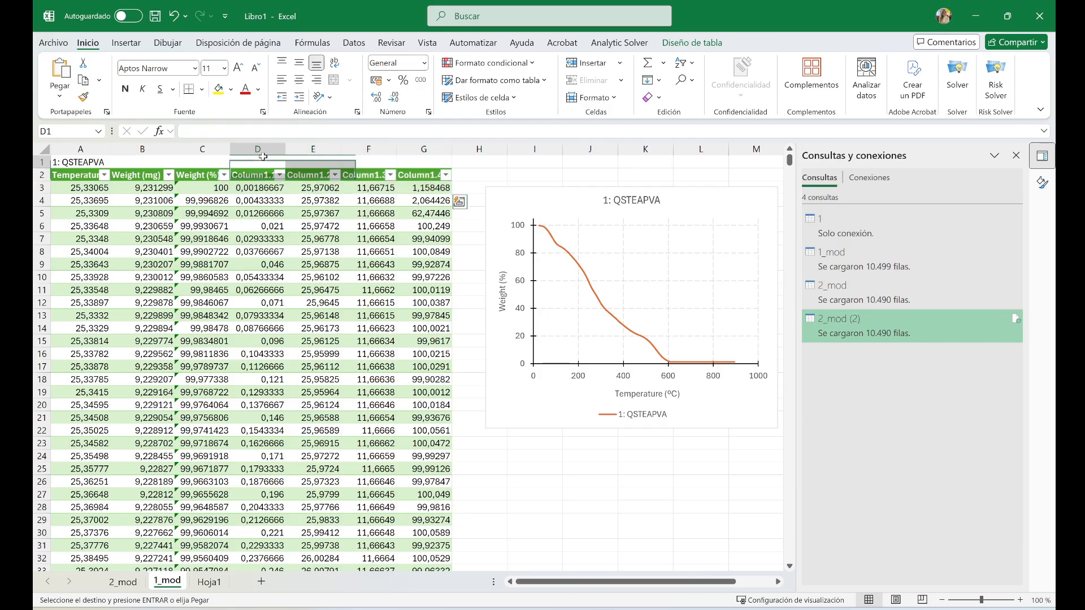
text(2)
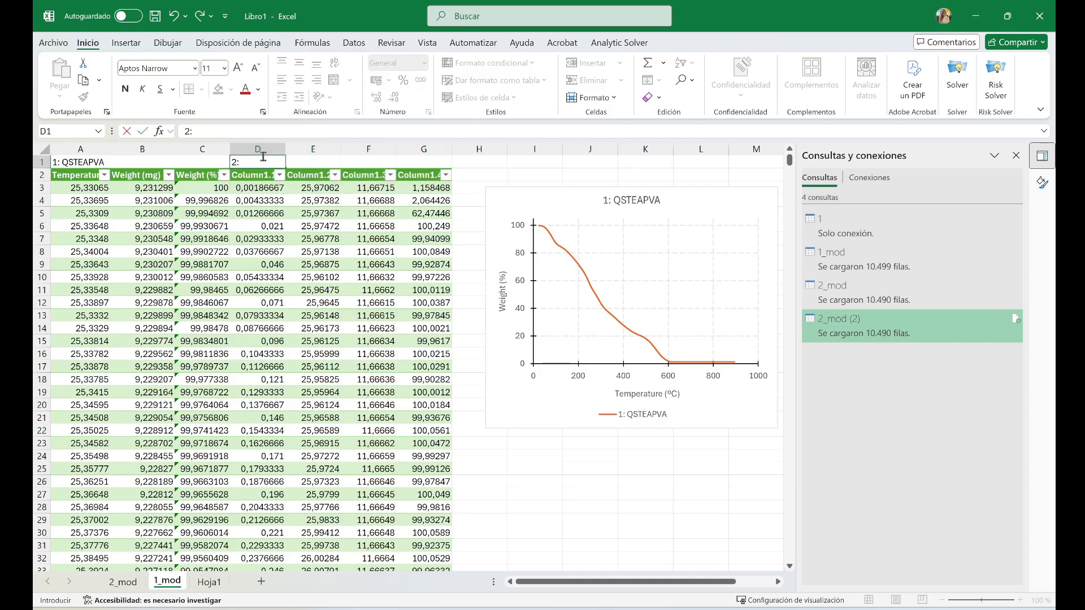
text(:)
key(ctrl+v)
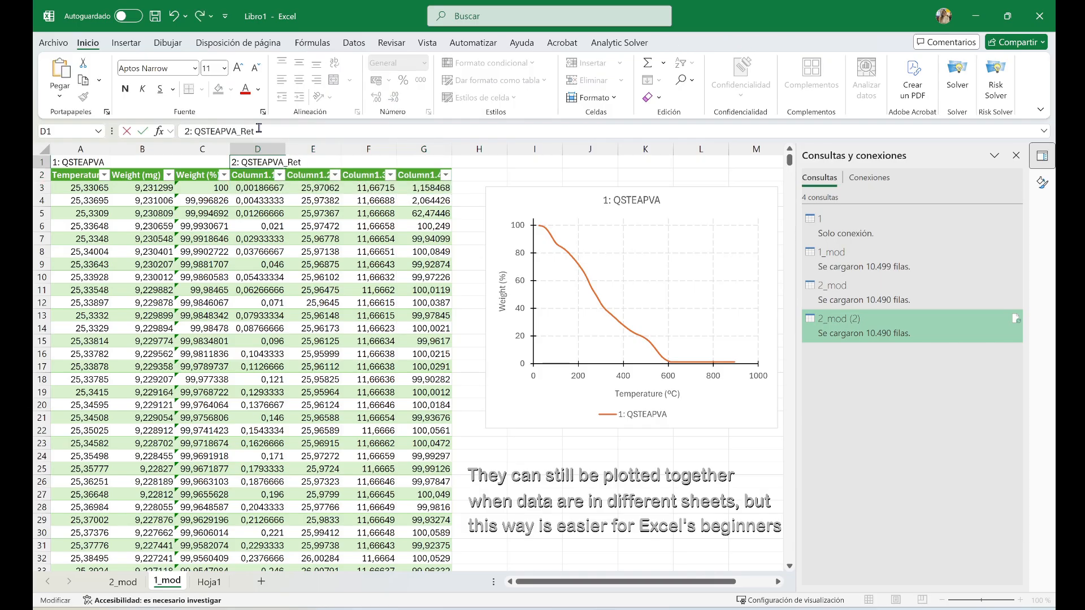
key(Return)
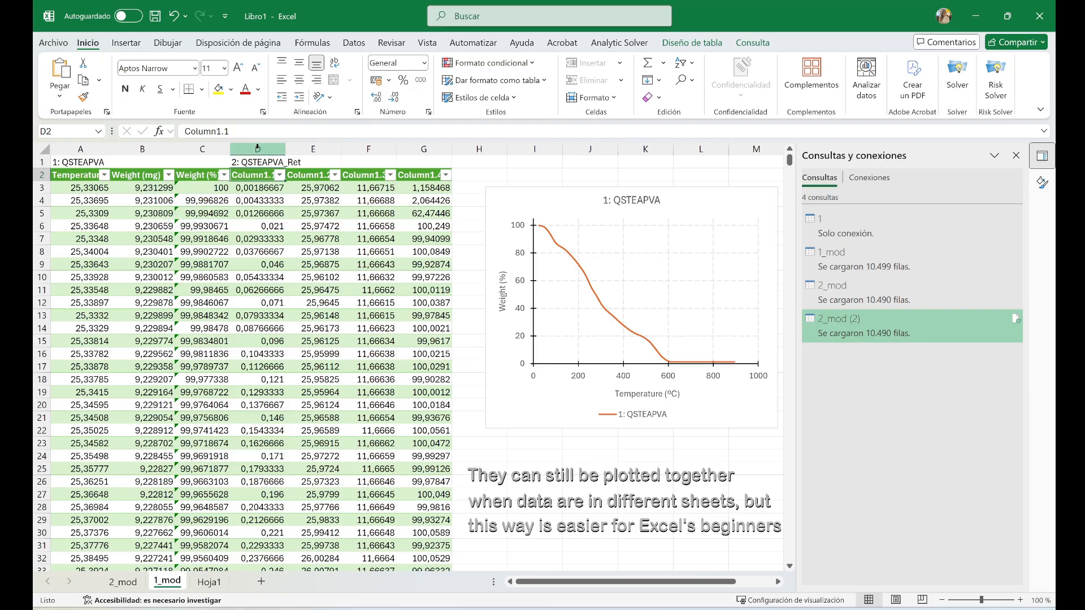
Apply the orange Medium 3 table style to the whole sample 1 table in columns A to C
drag(248, 172, 411, 169)
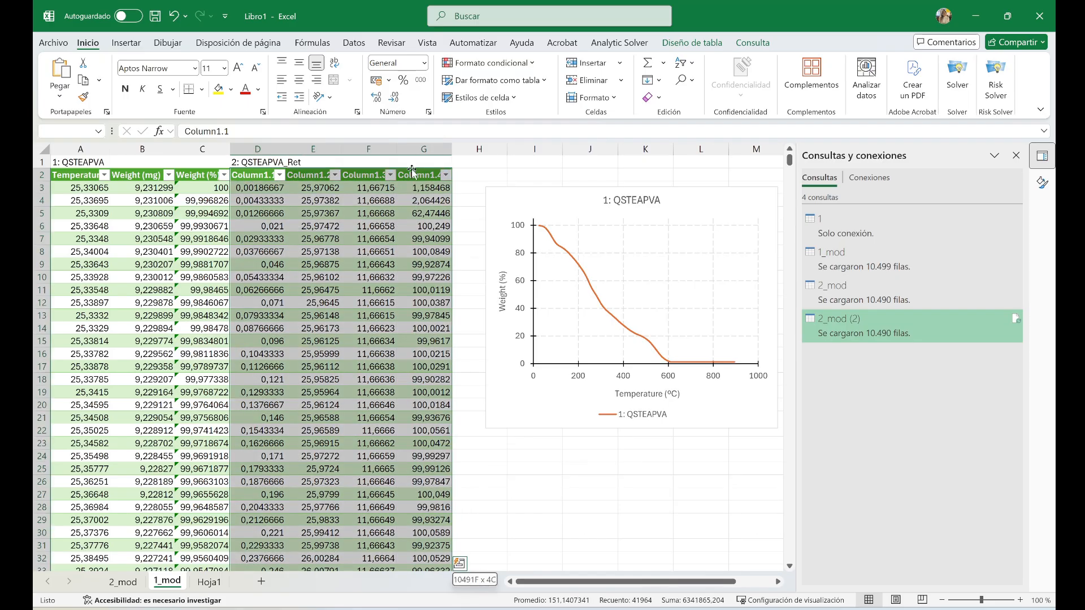
click(712, 47)
click(67, 175)
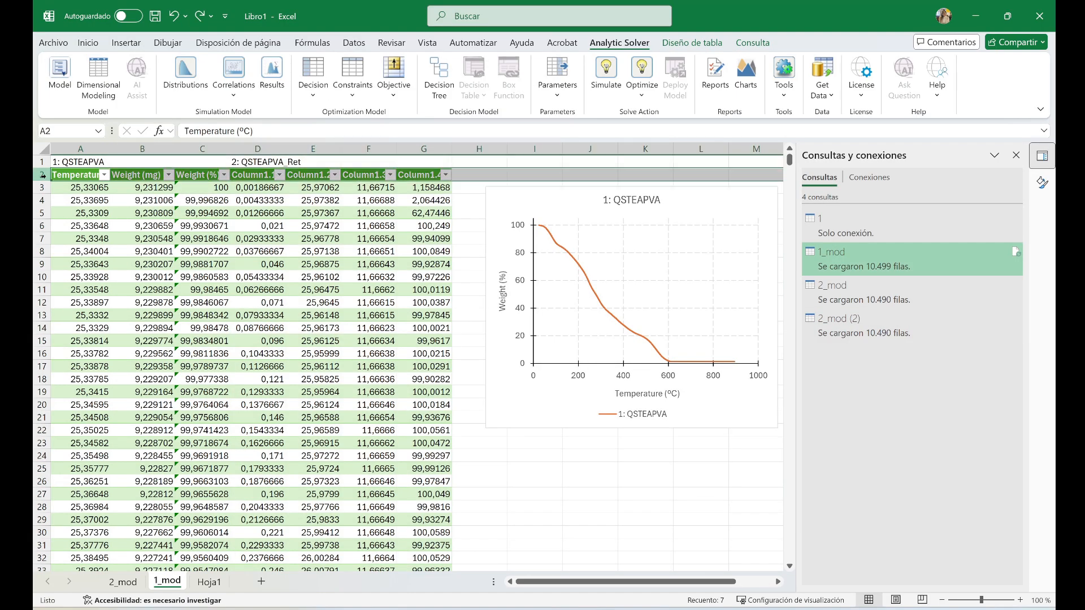
drag(66, 175, 212, 175)
key(ctrl+shift+Down)
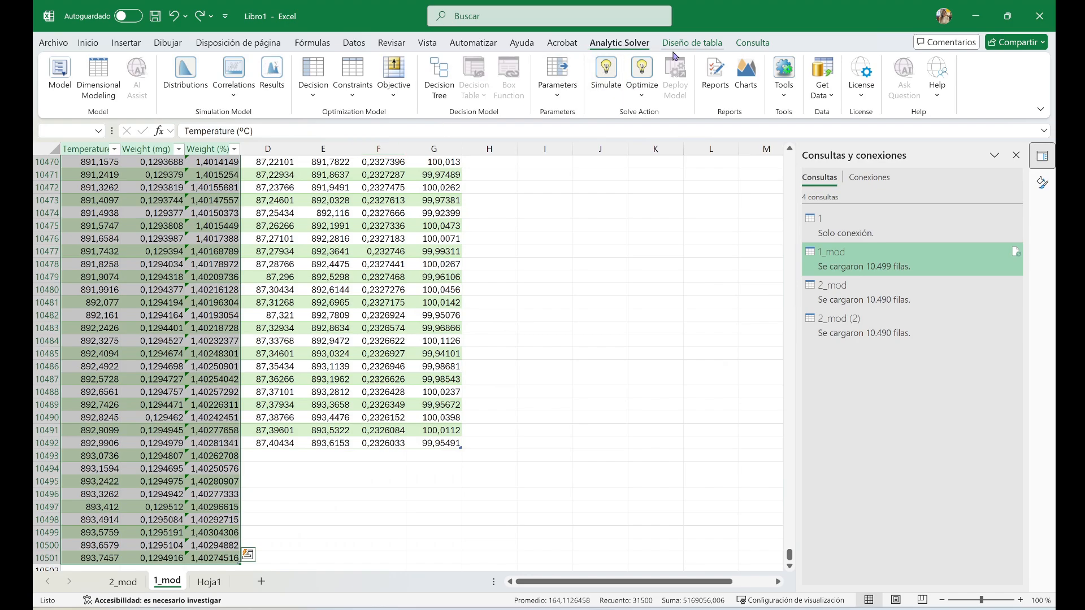
click(692, 43)
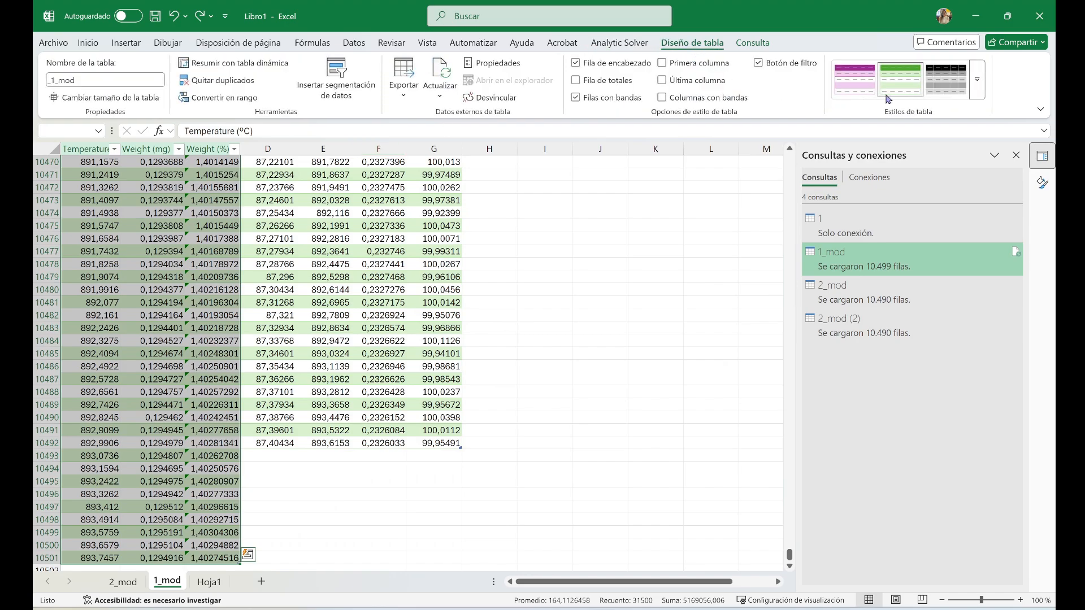
click(983, 102)
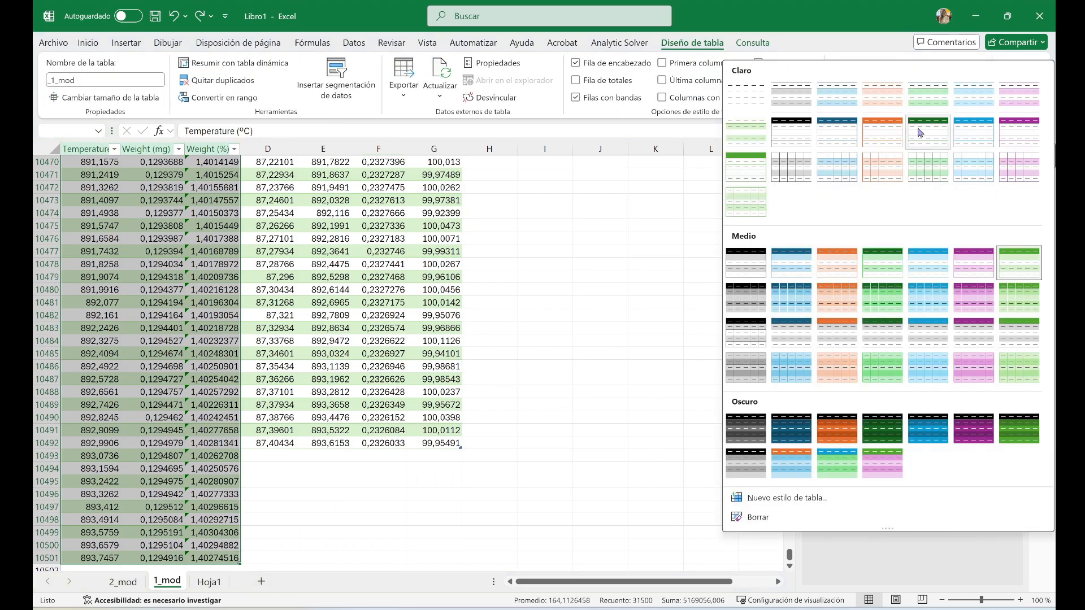
click(841, 273)
Delete the first and last columns of the sample 2 table, Column1.1 and Column1.4, keeping only the Column1.2 and Column1.3 data
click(423, 149)
key(Delete)
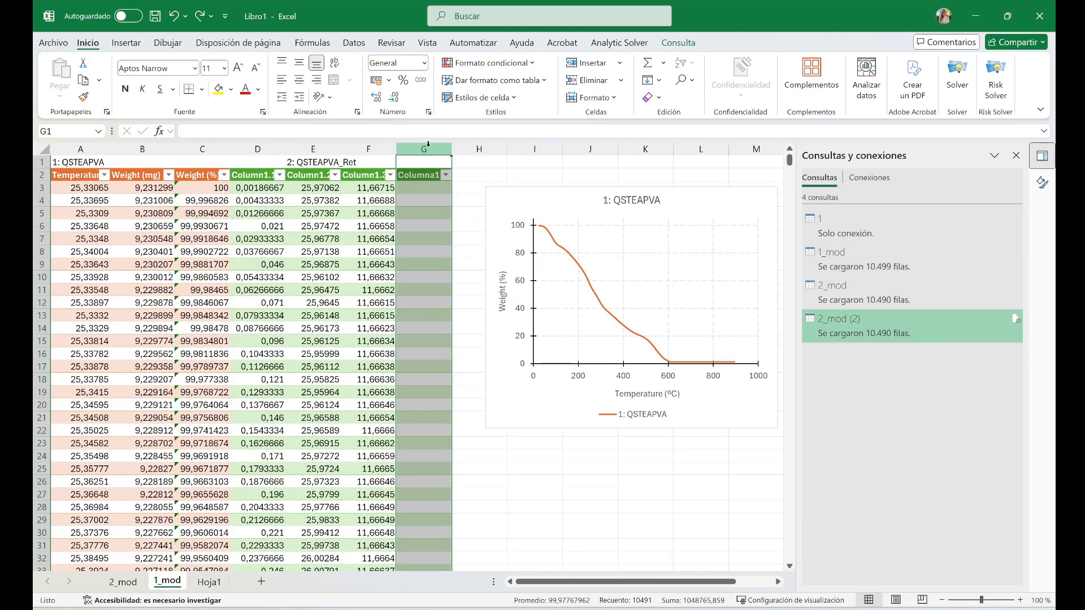
click(267, 149)
key(Delete)
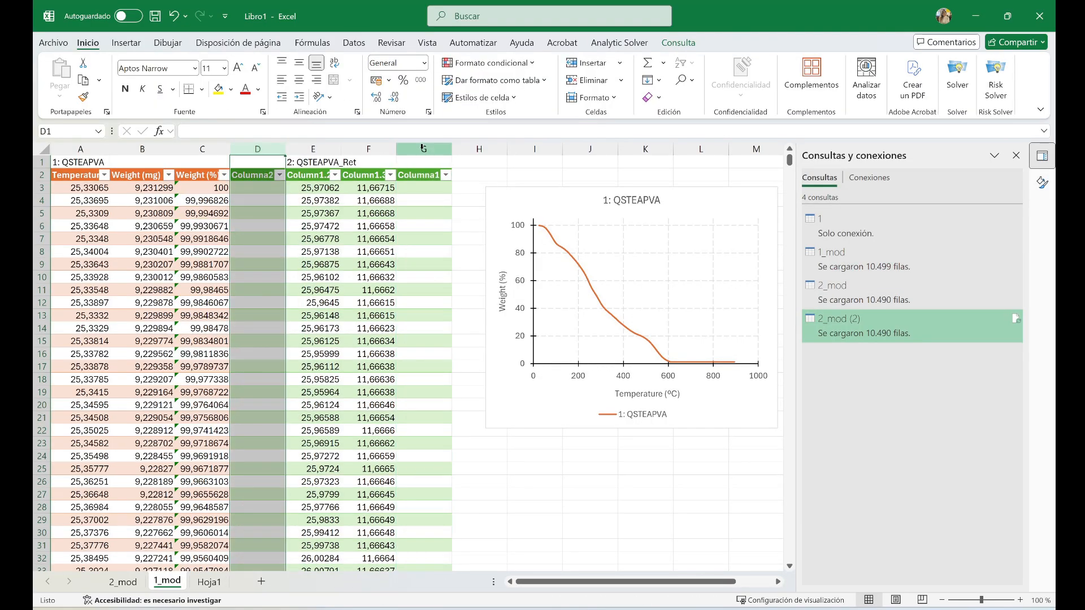
key(ctrl+z)
right_click(274, 149)
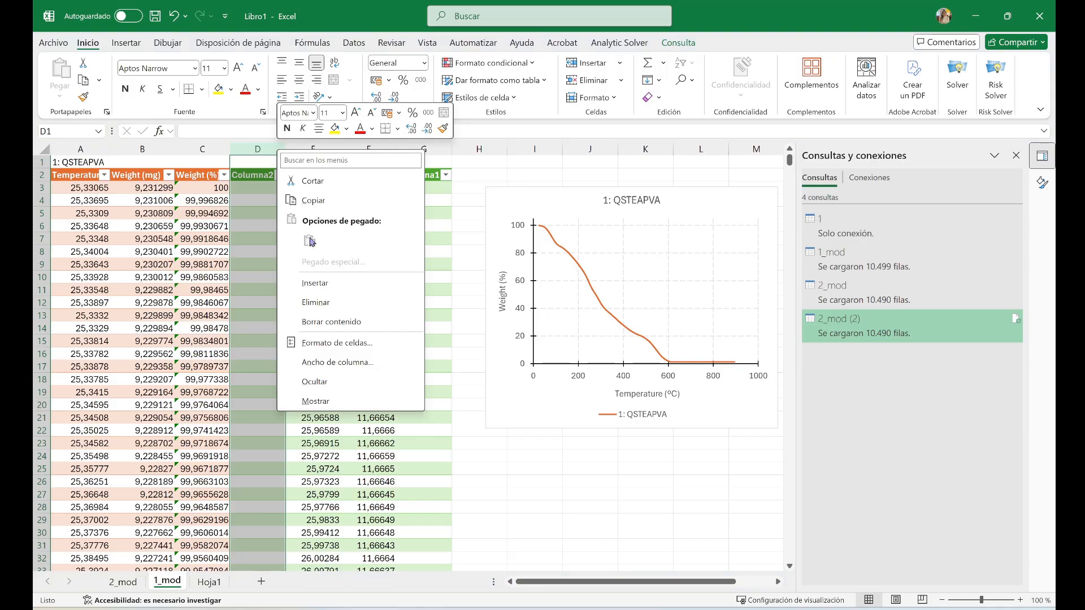
click(302, 298)
click(369, 149)
right_click(369, 149)
click(399, 299)
Head the sample 2 columns Temperature (ºC) in D2, Weight (mg) in E2 and Weight (%) in F2
click(253, 175)
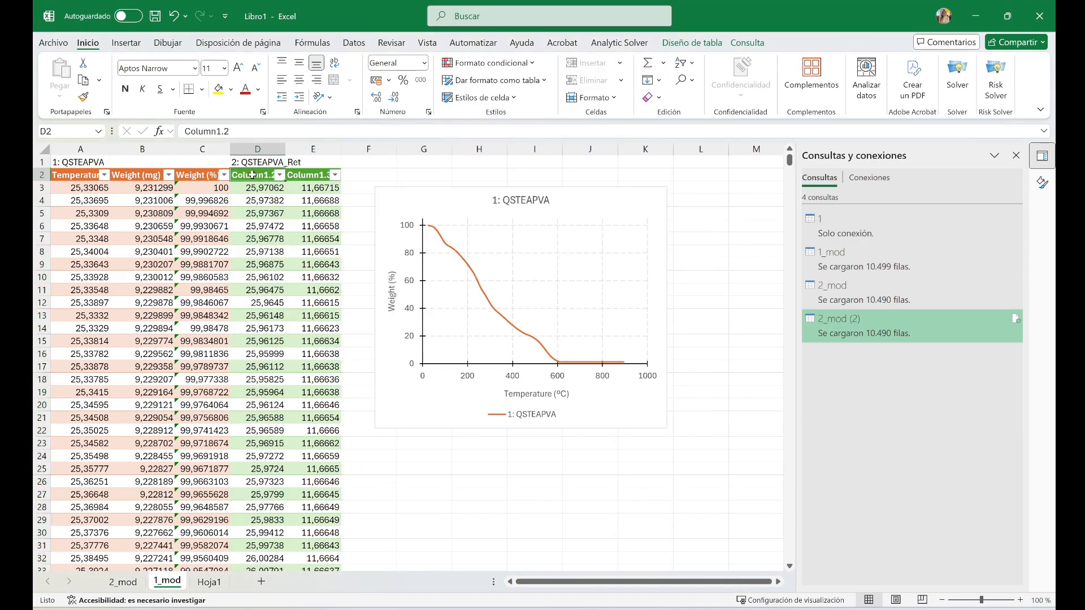
text(Temperature (ºC))
key(Tab)
text(Weight)
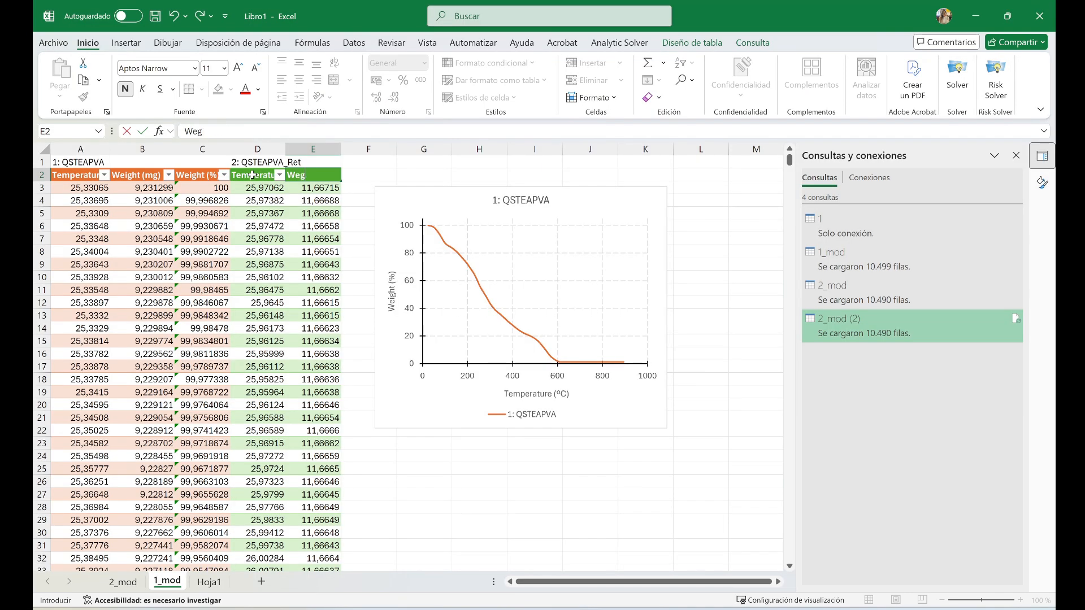
text( (mg))
key(Tab)
text(Weight (%))
key(Return)
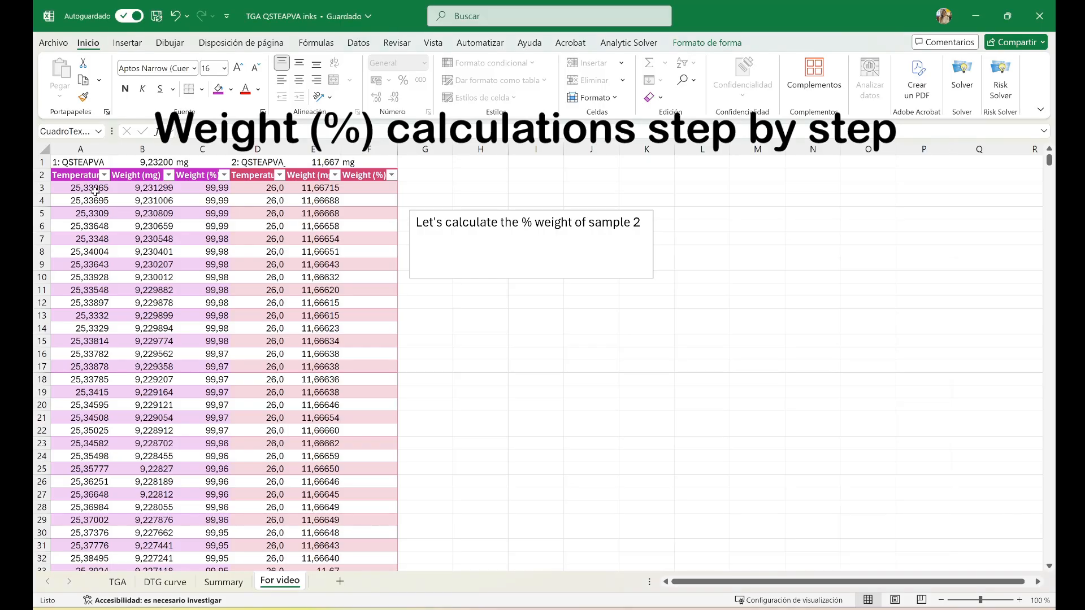
Switch to the 2.001.pdf report in the PDF reader, examine the sample's initial size at higher zoom, and close the report
drag(379, 190, 368, 545)
click(641, 237)
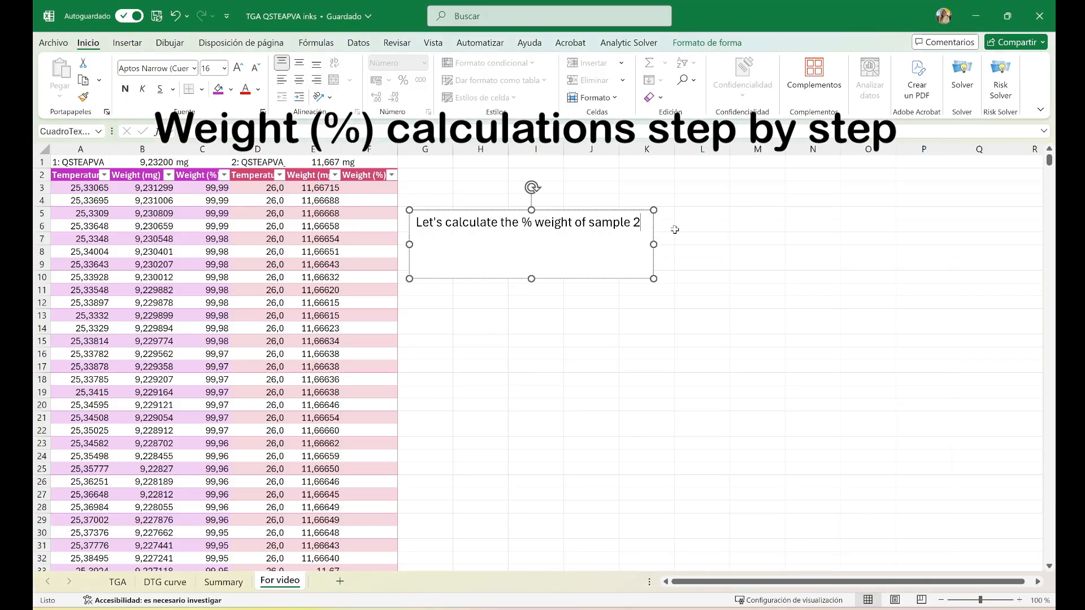
key(alt+Tab)
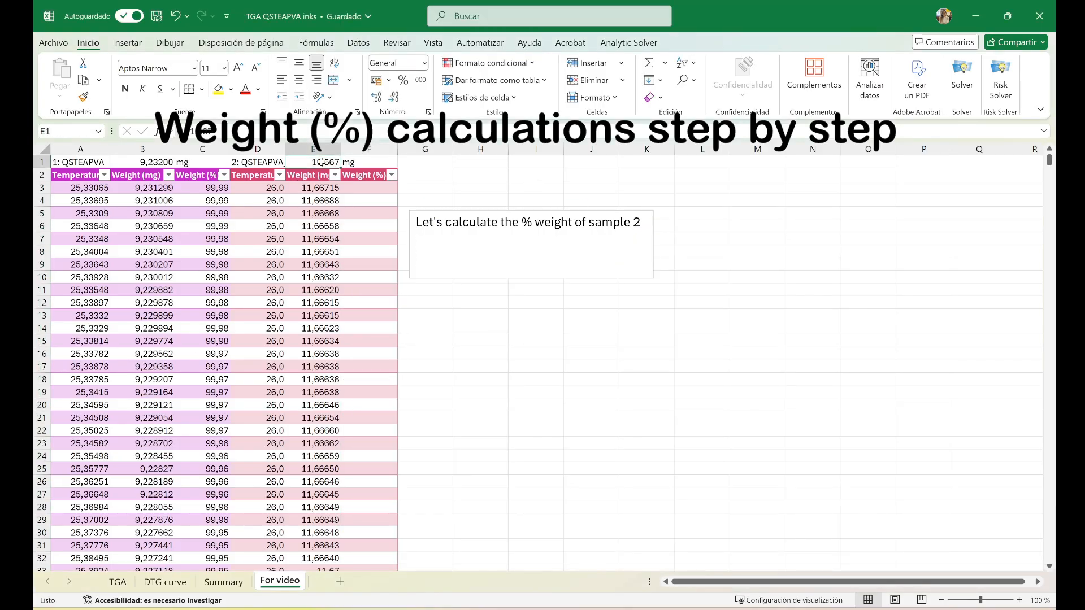
double_click(350, 112)
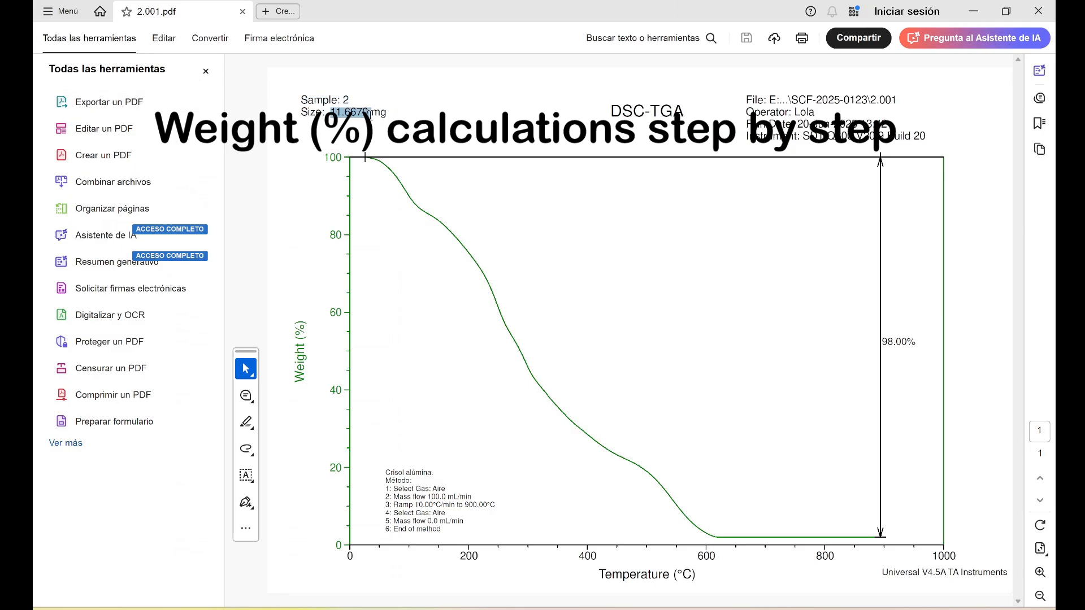
scroll(346, 129, up, 3)
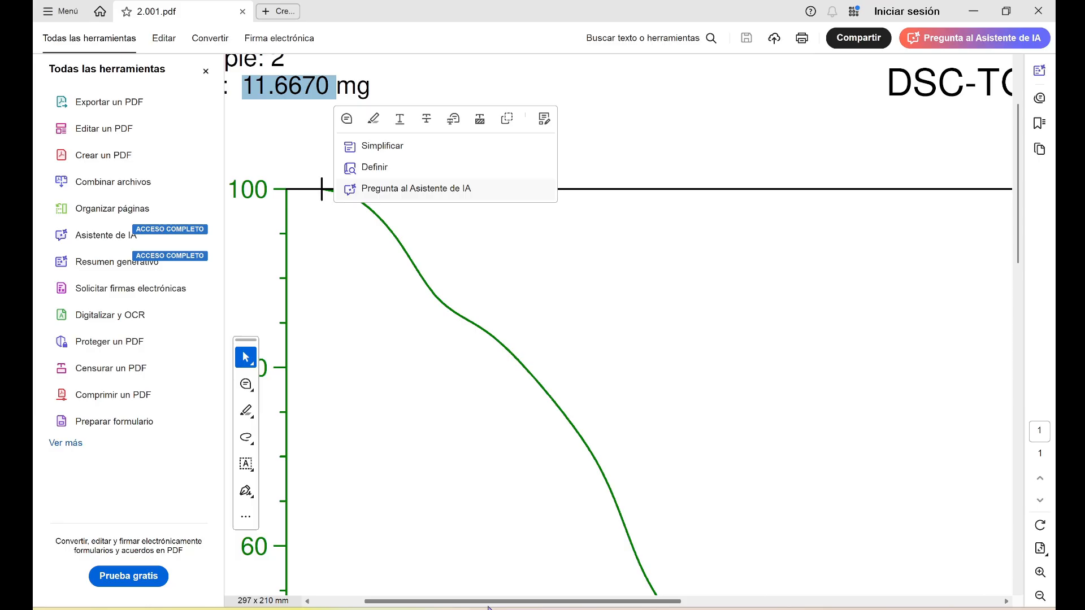
drag(494, 595, 443, 594)
scroll(468, 462, up, 2)
click(568, 148)
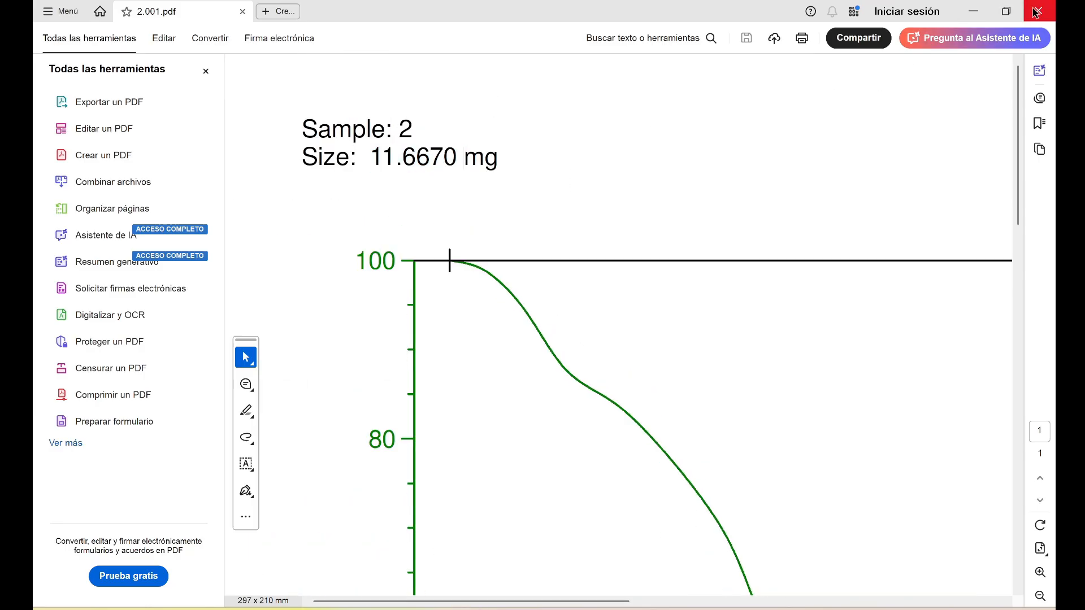
click(1038, 11)
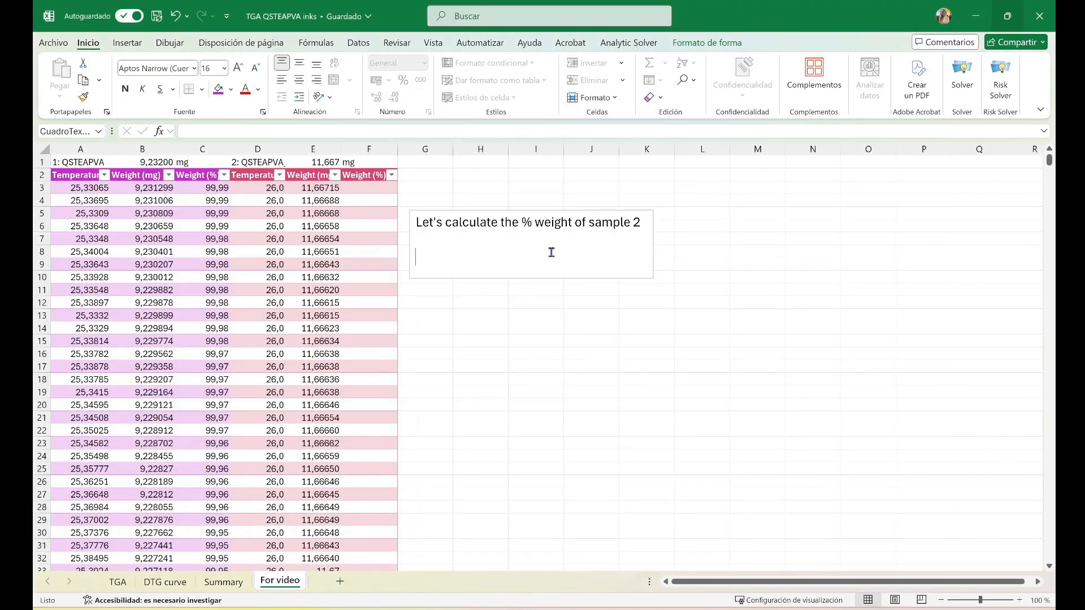
Add the line "100 % --------------------- 11,667 mg" to the calculation text box on the For video sheet
click(552, 252)
text(100 %)
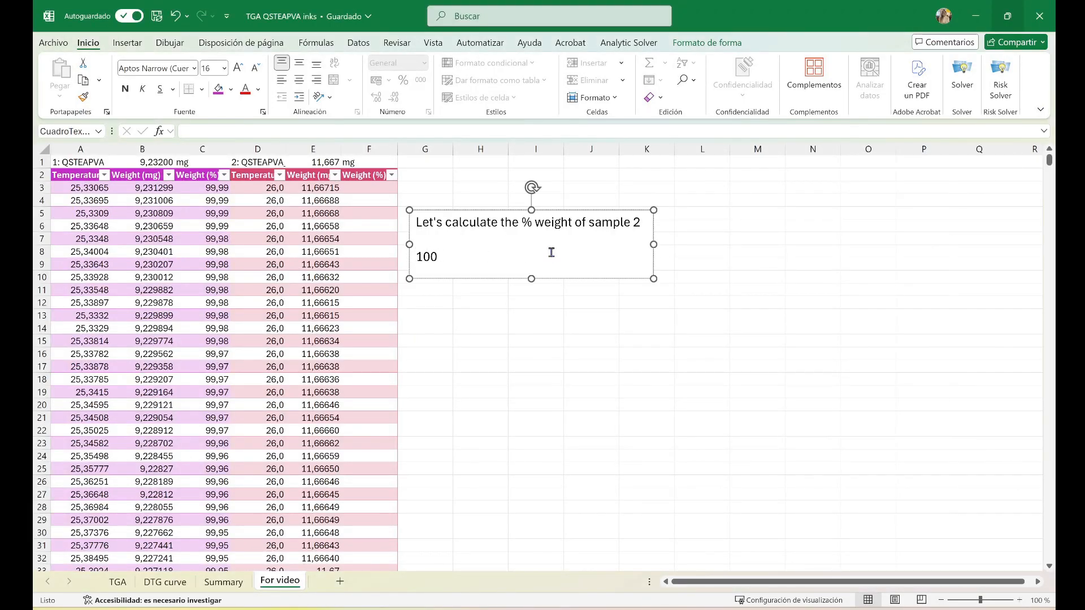
text( --------------------- 11,667 mg)
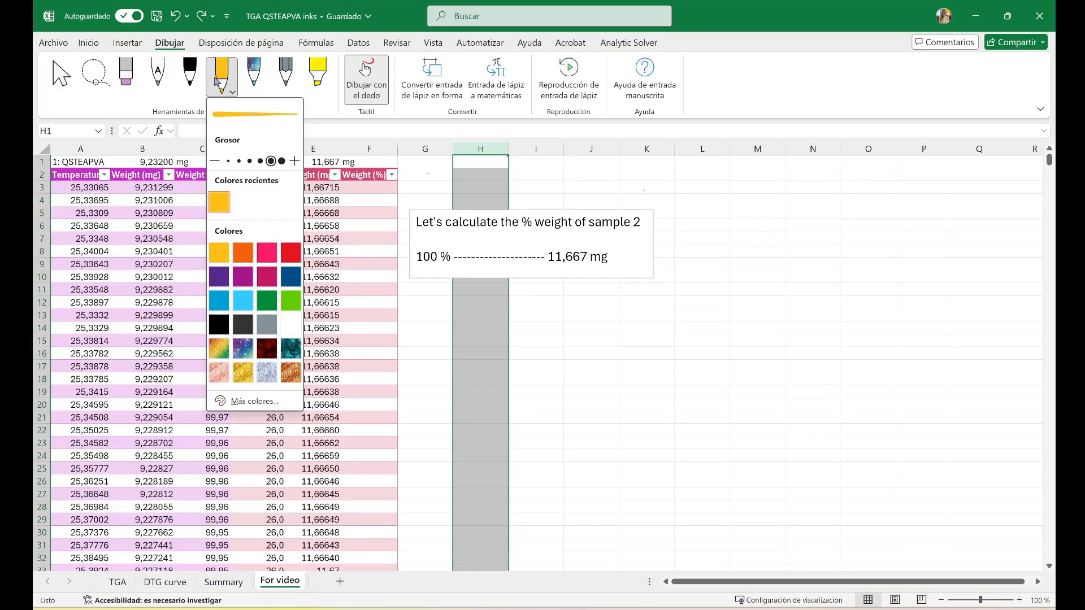
Circle the sample 2 initial mass in cell E1 with the orange drawing pen
click(228, 78)
mouse_move(301, 167)
mouse_down()
mouse_move(325, 181)
mouse_move(346, 175)
mouse_move(349, 158)
mouse_move(303, 171)
mouse_up()
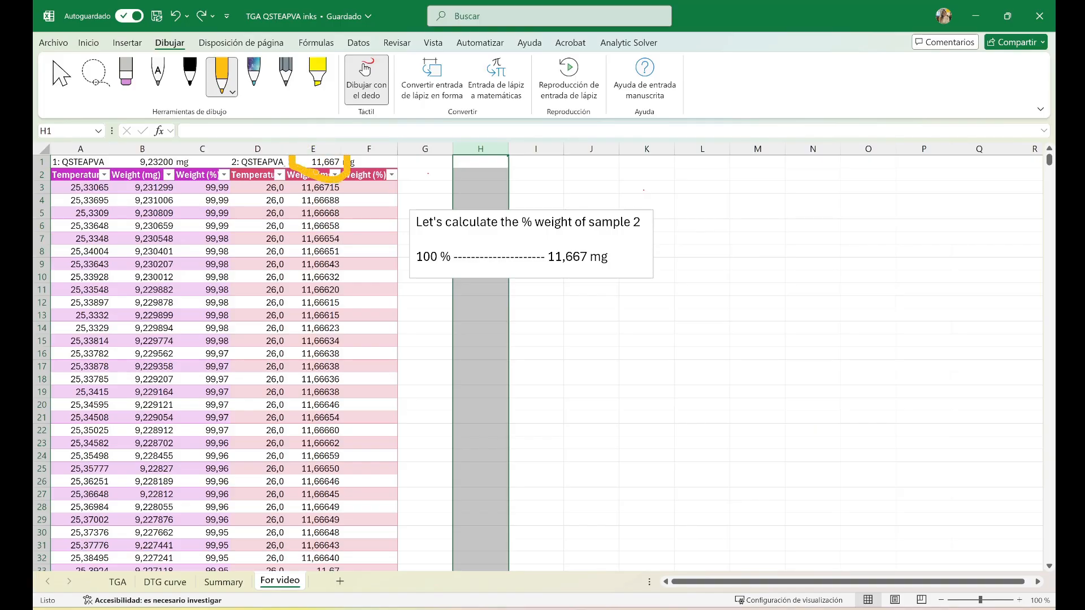
drag(416, 266, 457, 267)
drag(557, 267, 615, 266)
key(ctrl+z)
key(ctrl+z)
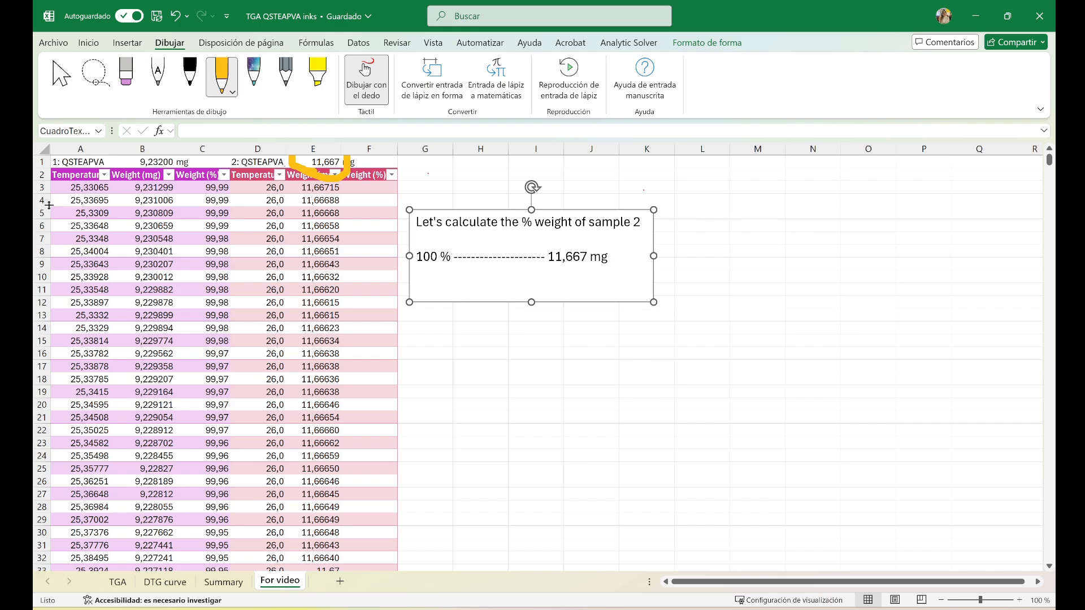
Select row 5, draw an orange question mark over its empty Weight (%) cell, and leave the drawing mode
click(42, 213)
drag(357, 216, 354, 225)
click(355, 231)
click(368, 69)
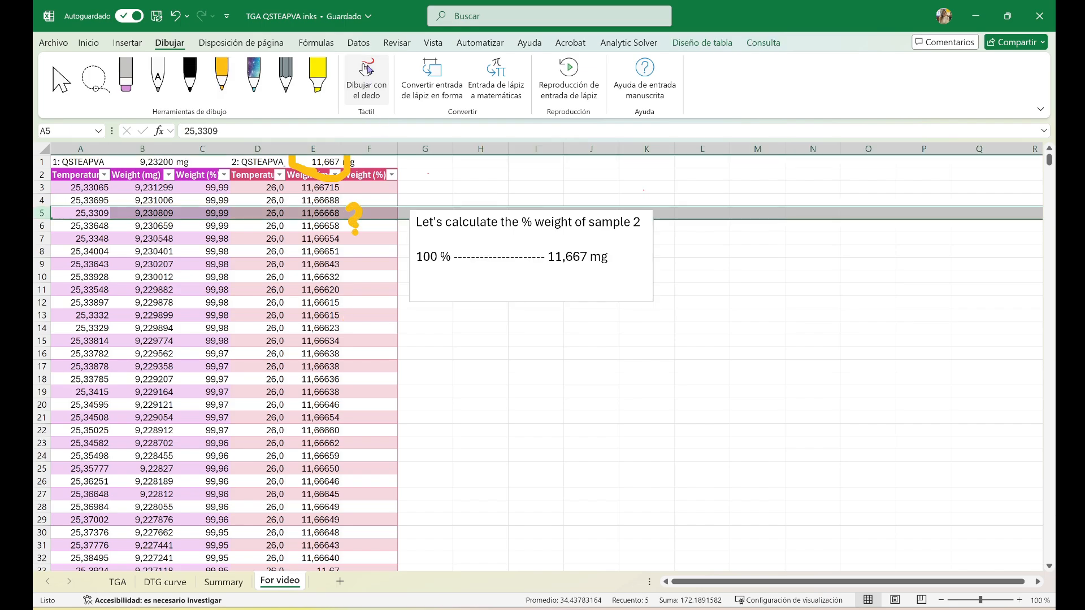
Add the line "x % --------------------------11,66668 ?" below the 100 % line in the text box
click(609, 257)
key(Return)
text(x)
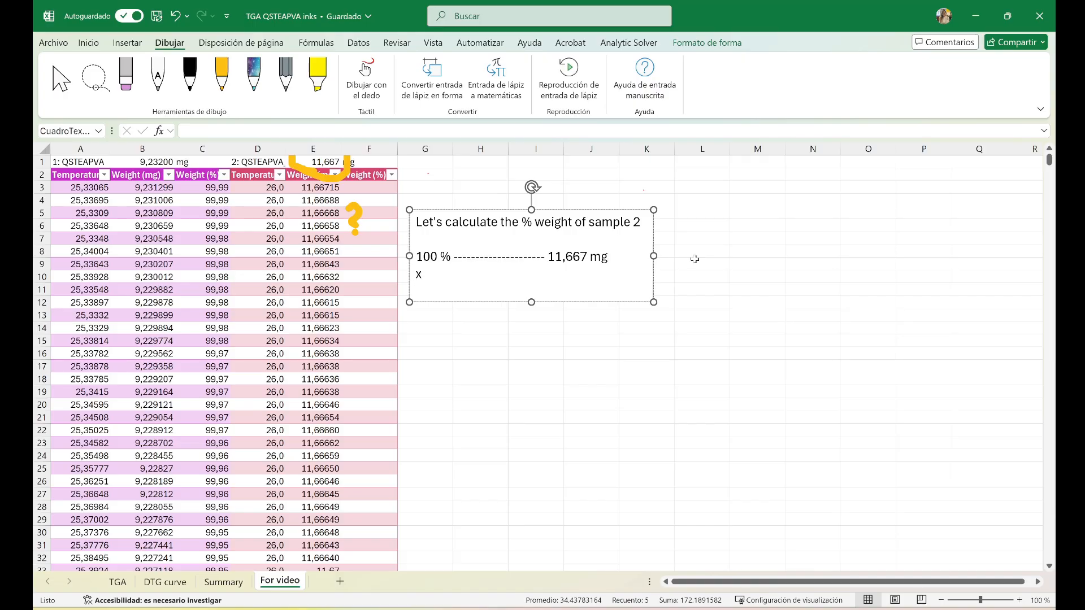
text( % --------------------------11,66668)
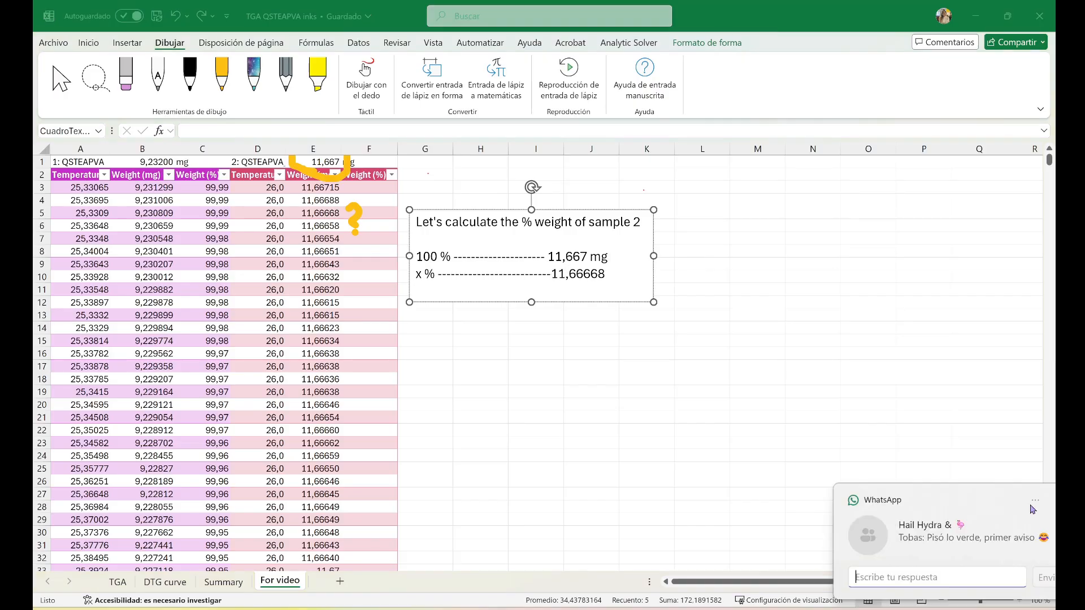
click(1030, 504)
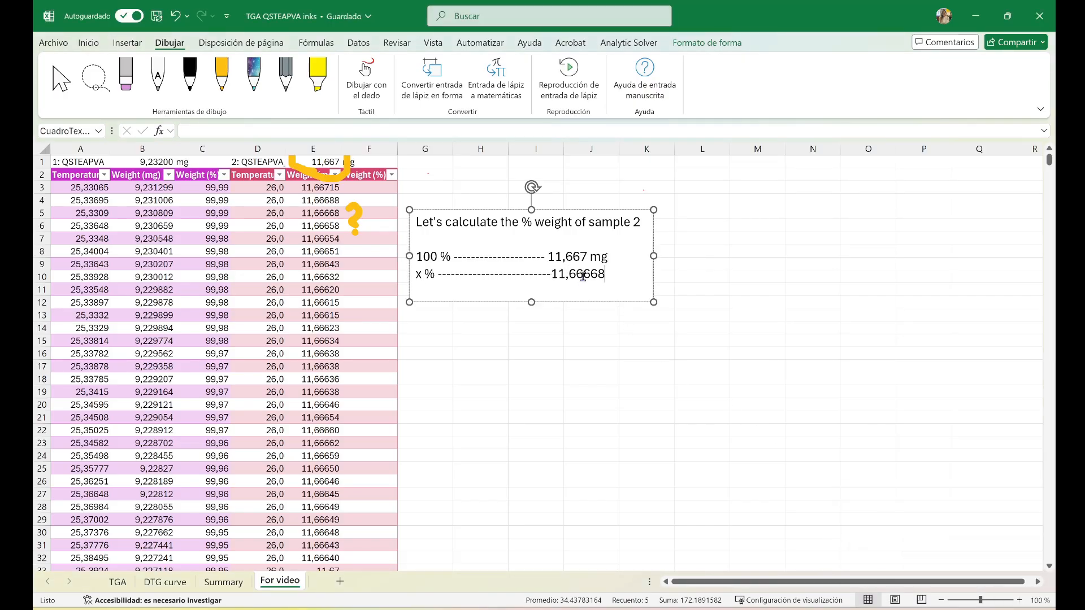
text(?)
Enter the weight percentage formula in F5, multiplying the weight in E5 by 100 and dividing by the initial mass in E1
click(354, 212)
text(=)
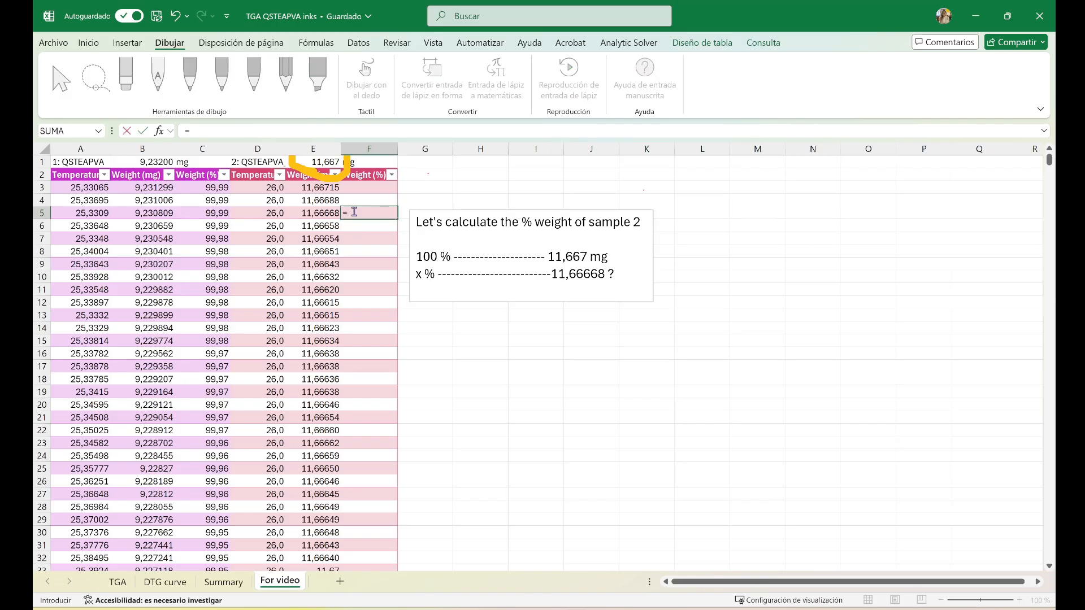
click(328, 214)
text(*100/)
click(329, 164)
click(305, 131)
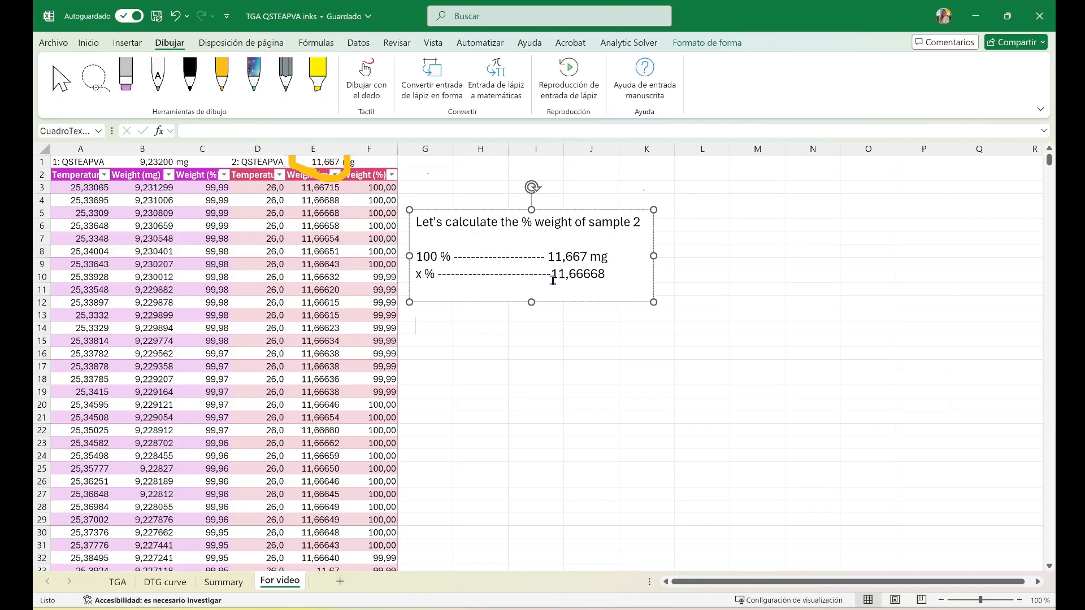
Write the note "In the cell you must write: =(cell with the 11,66668 value)*100/(cell with the initial mass;E1)" below the proportion lines
text(In the cell you must write:)
key(Return)
text(=)
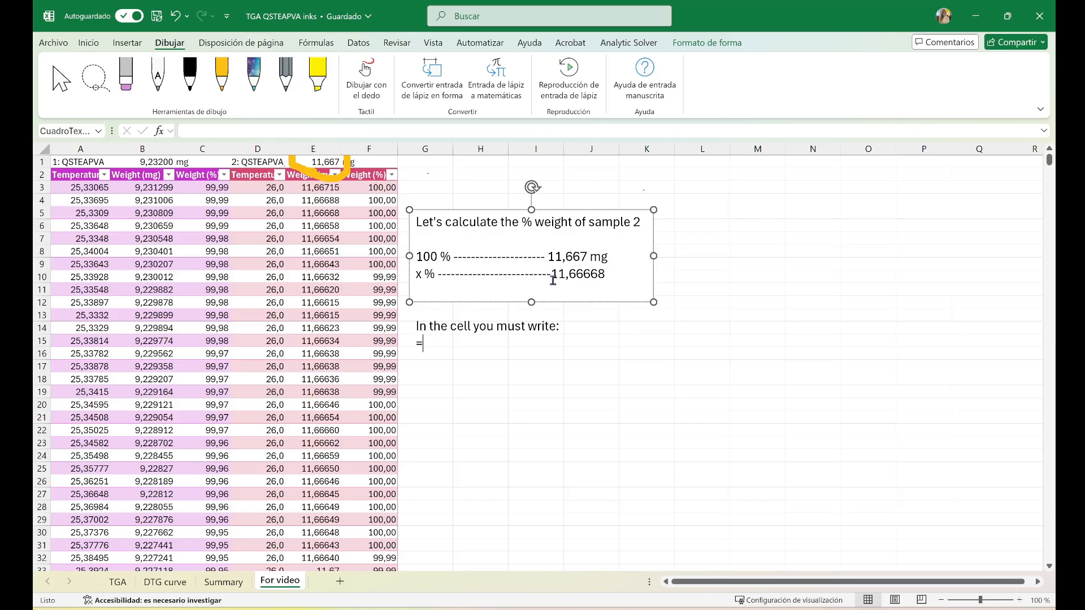
text((cell)
text( with the 11,66668 v)
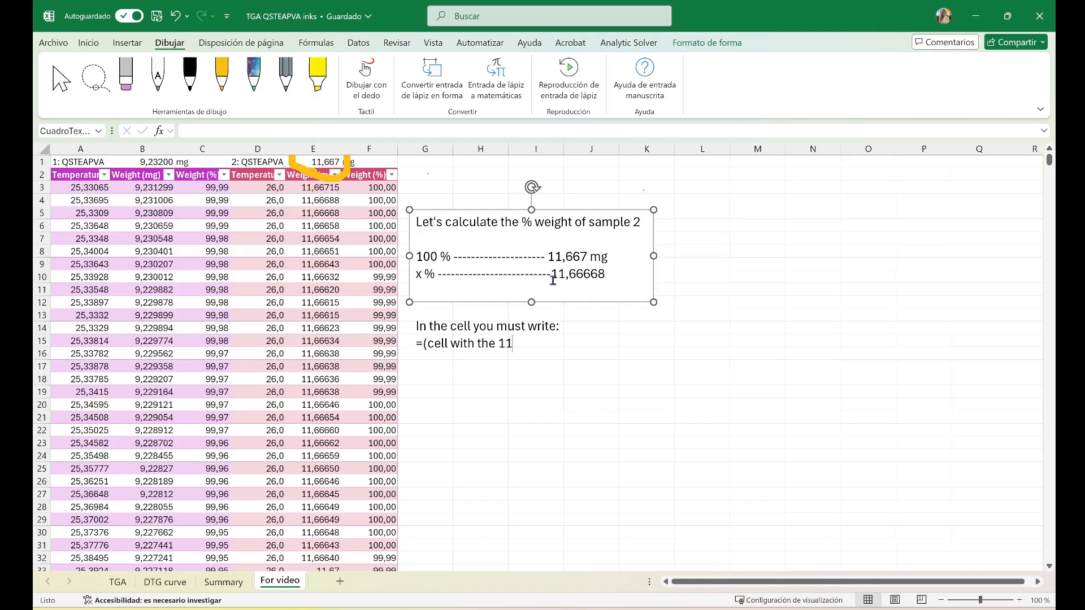
text(alue)
text()*100/(cell wit)
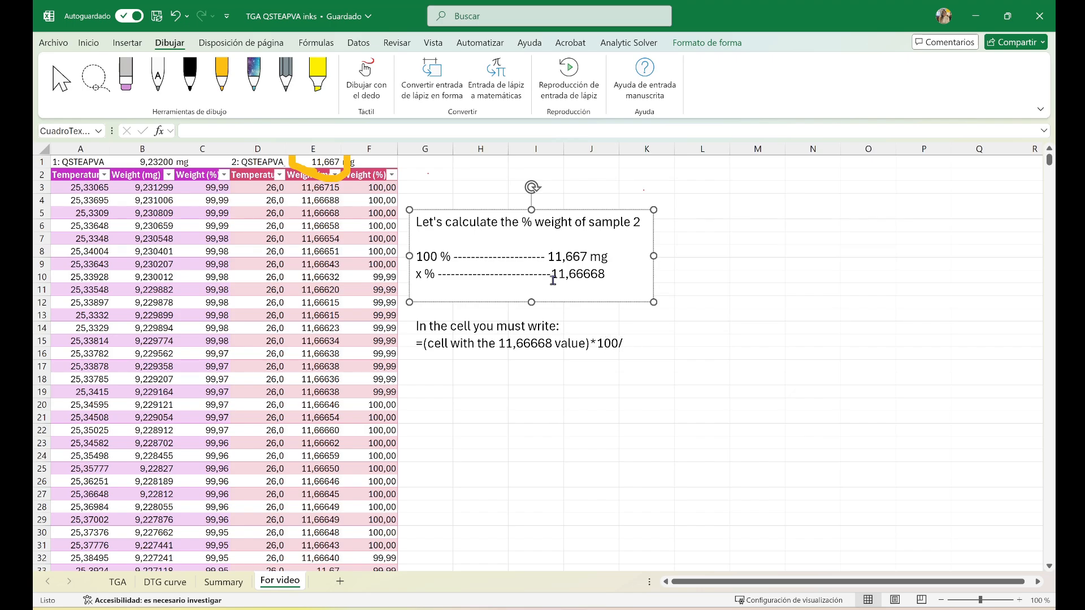
text(h the )
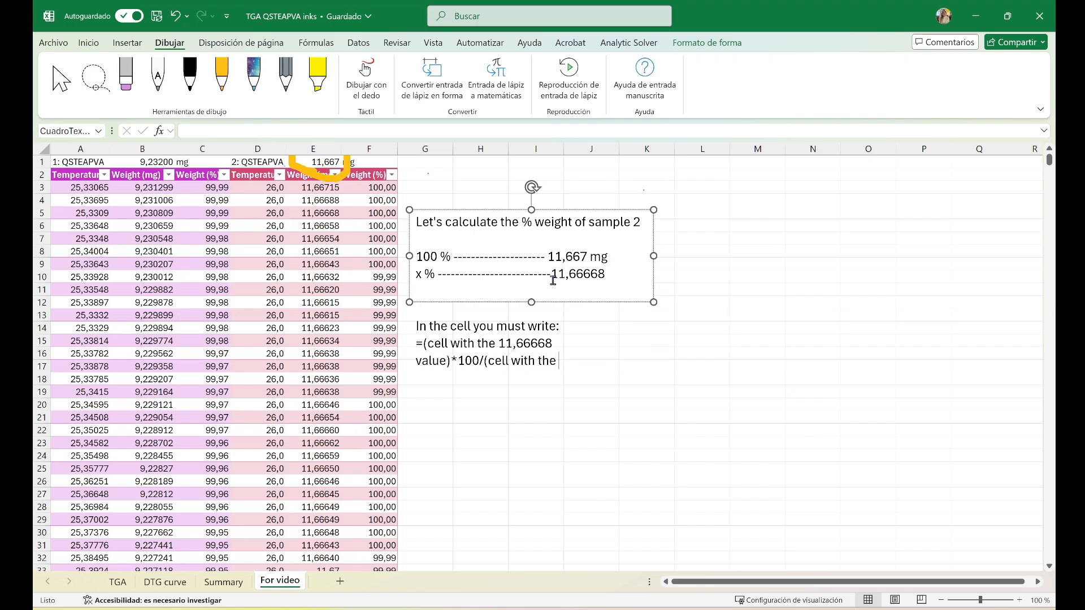
text(initial mass;E1))
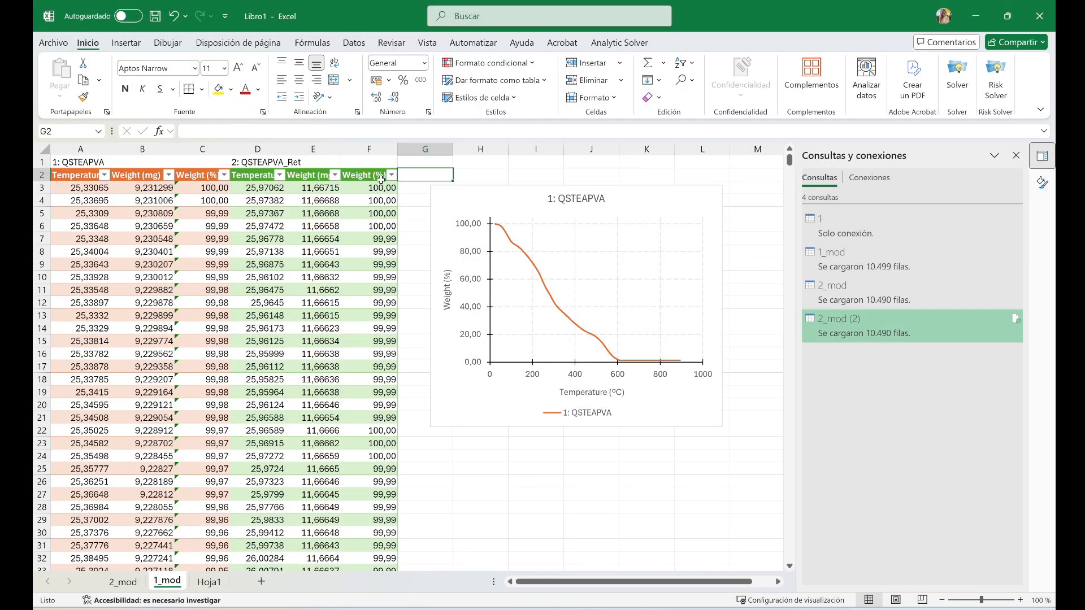
Add a new data series to the weight chart and take its name from cell D1 (2: QSTEAPVA_Ret)
right_click(602, 267)
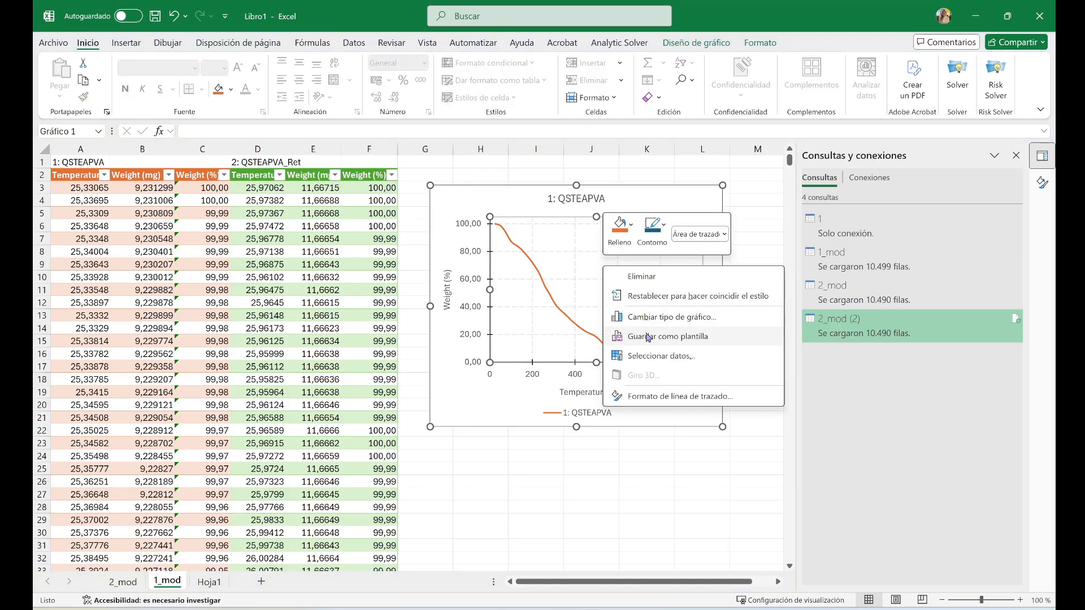
click(648, 357)
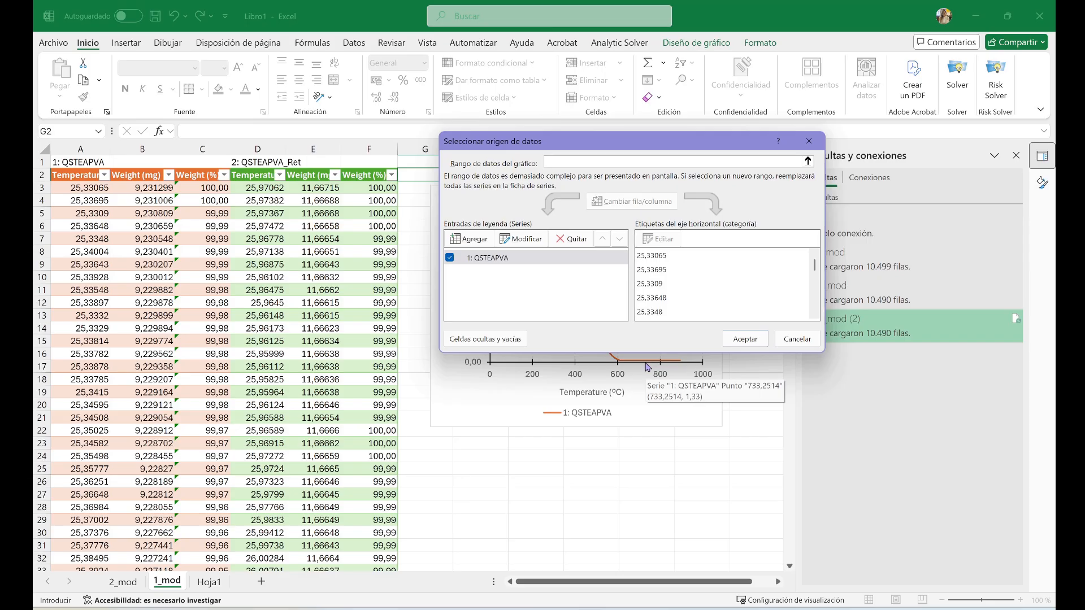
click(481, 240)
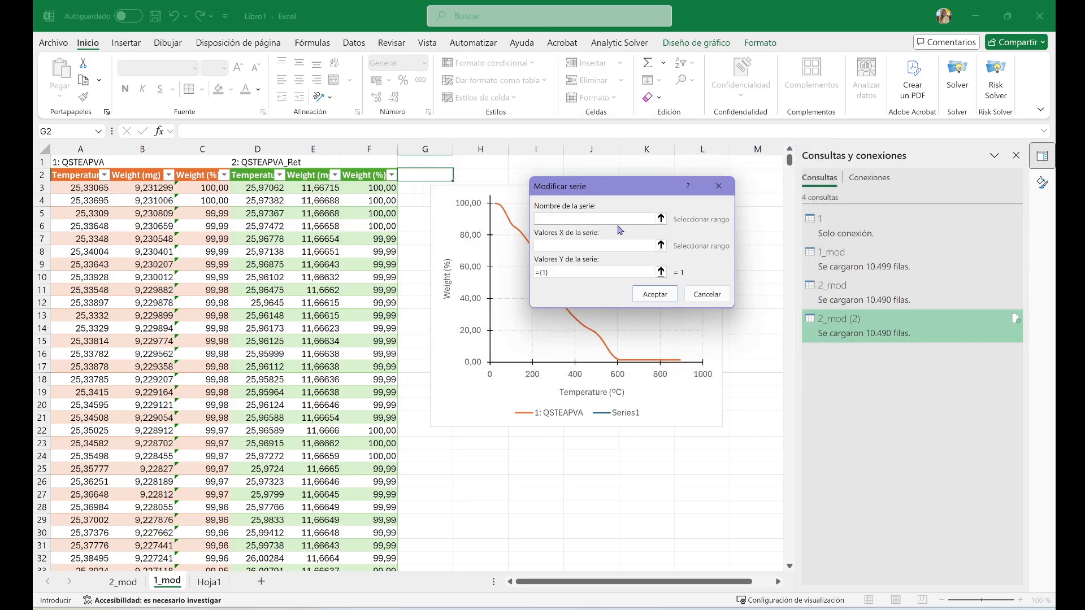
click(661, 220)
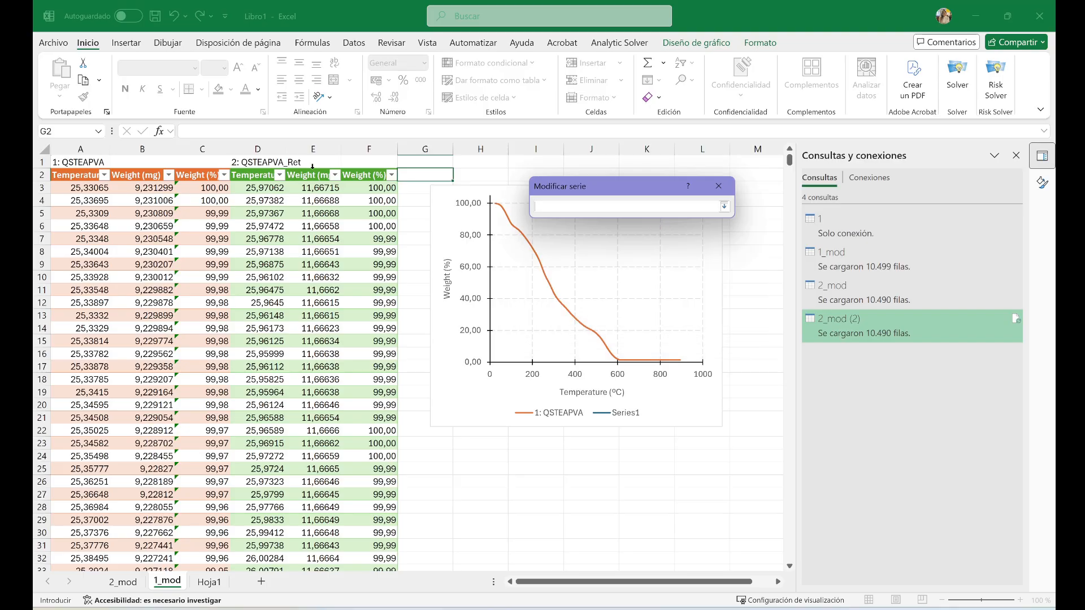
click(270, 162)
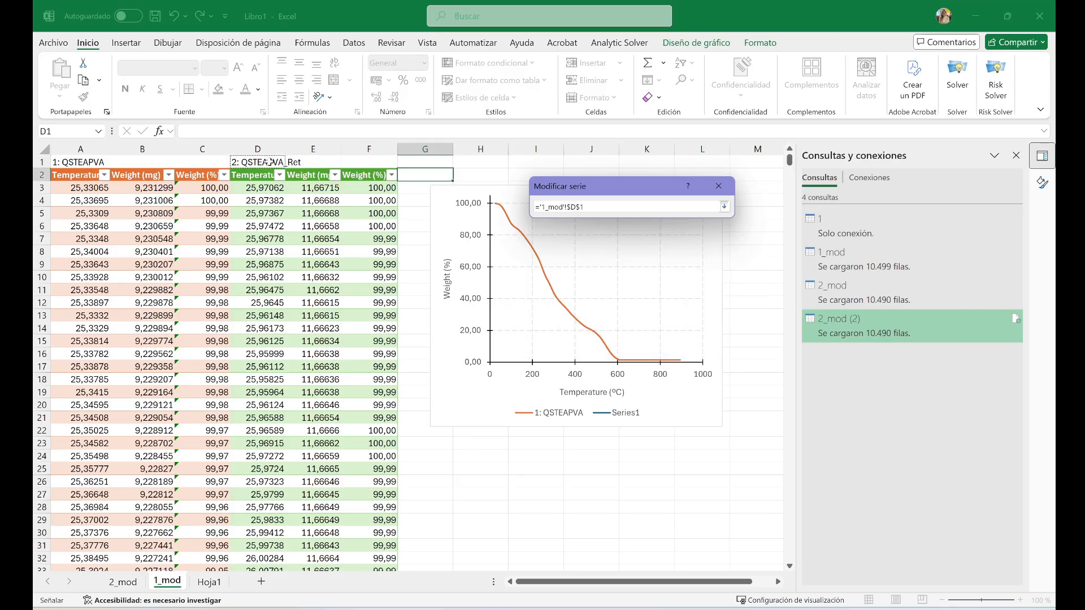
click(725, 207)
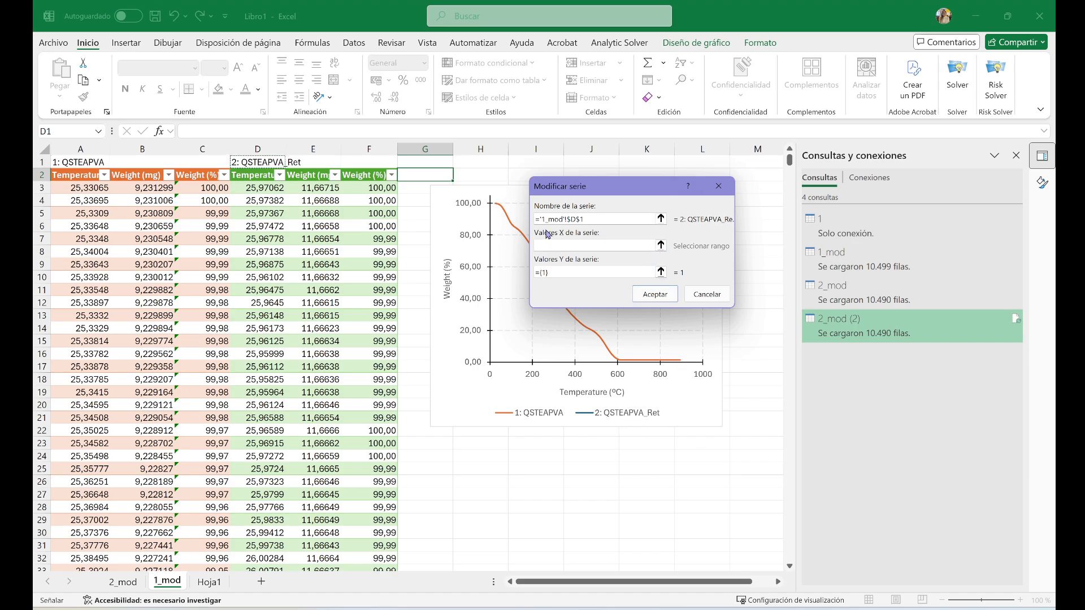
Set the new series' X values to the second sample's temperature data, D3:D10492
click(661, 246)
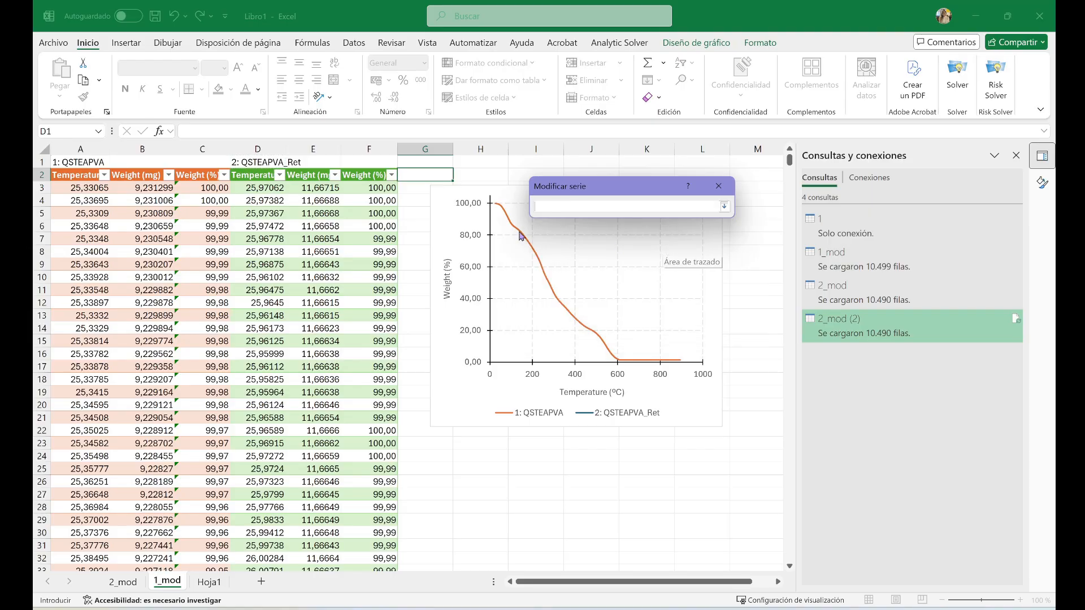
click(260, 186)
key(shift+Down)
key(shift+Down)
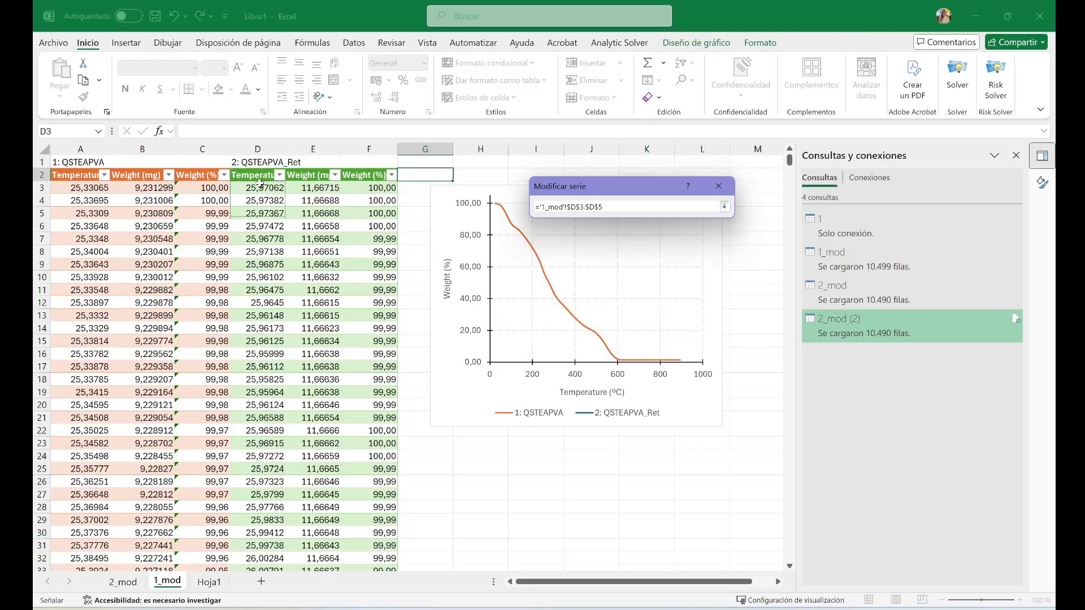
key(ctrl+shift+Down)
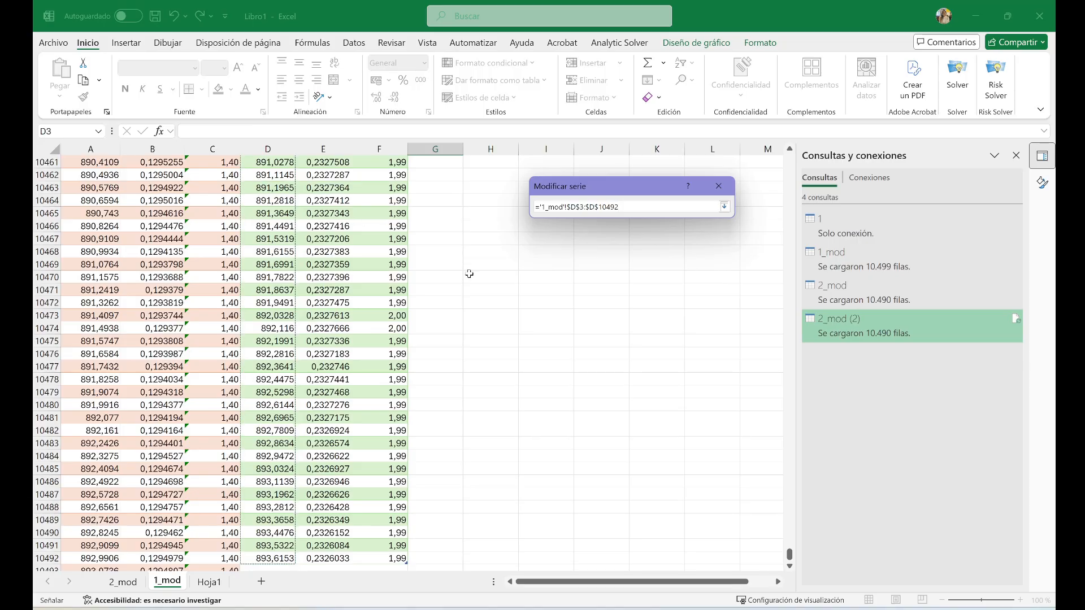
scroll(513, 276, down, 6)
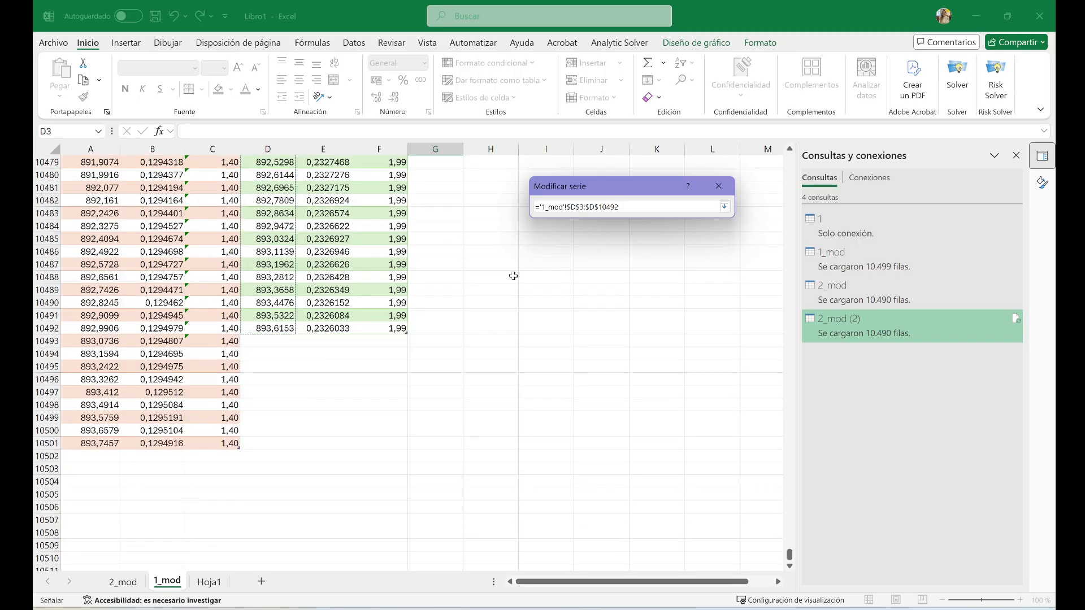
click(724, 207)
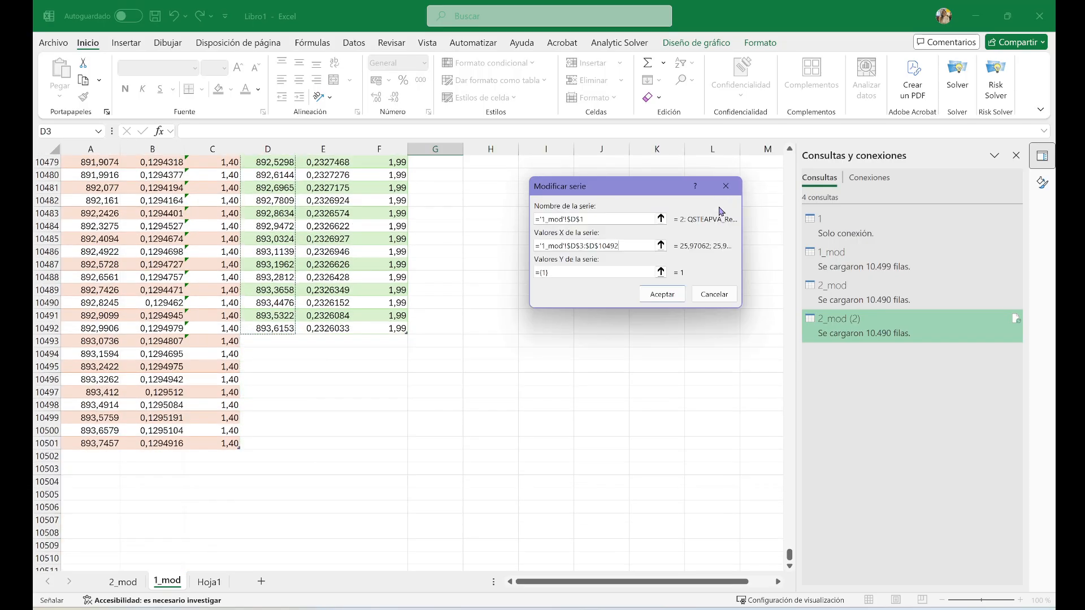
Set the new series' Y values to the second sample's Weight (%) data from F3 down, and accept the chart's data source
click(660, 273)
drag(790, 556, 790, 162)
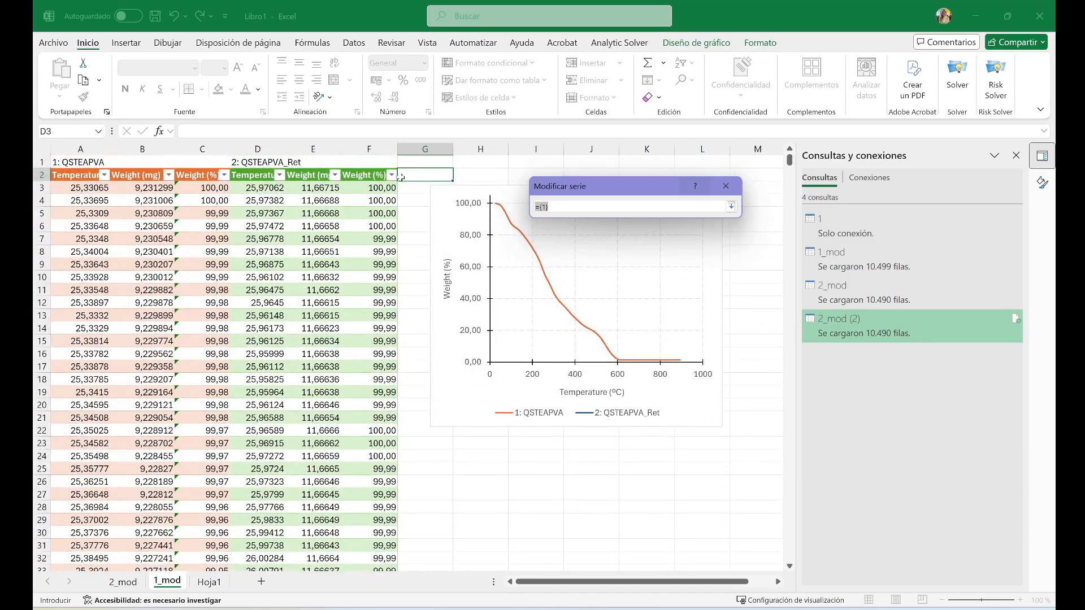
click(373, 187)
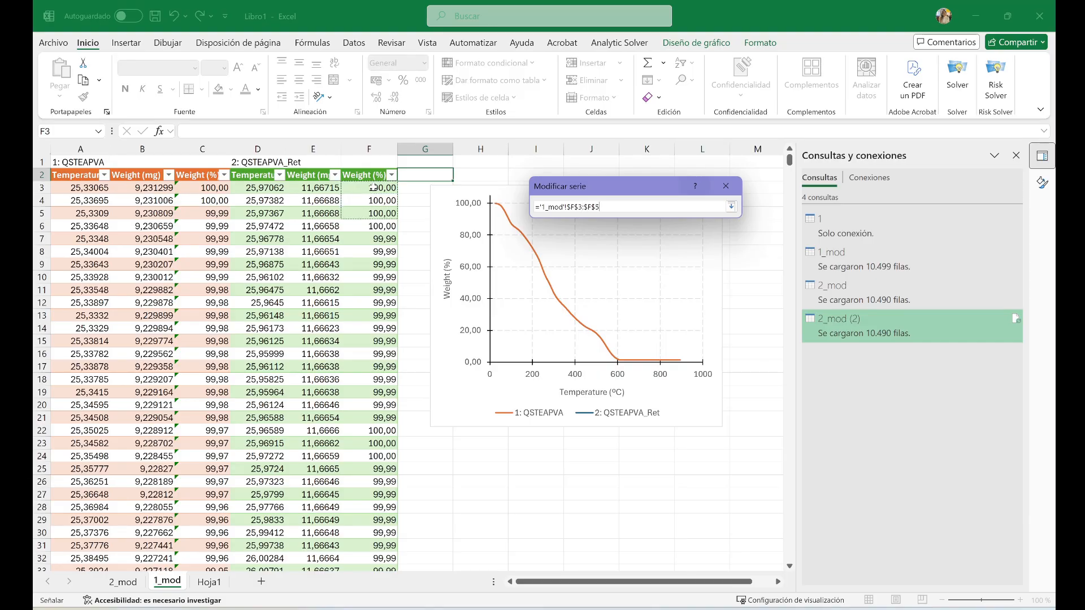
key(ctrl+shift+Down)
key(Return)
key(Return)
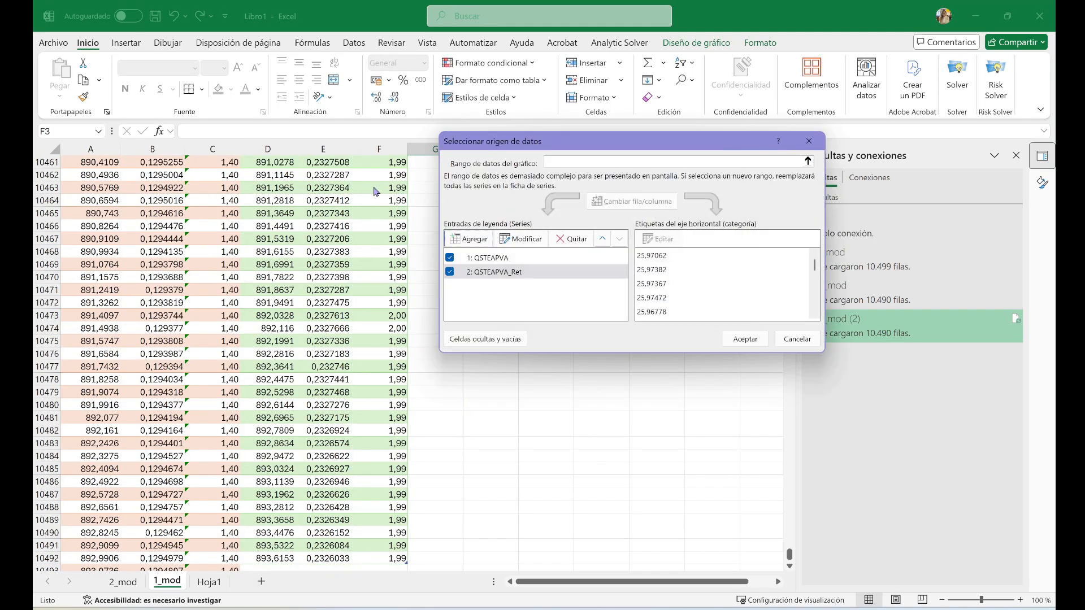
click(746, 339)
drag(790, 553, 800, 150)
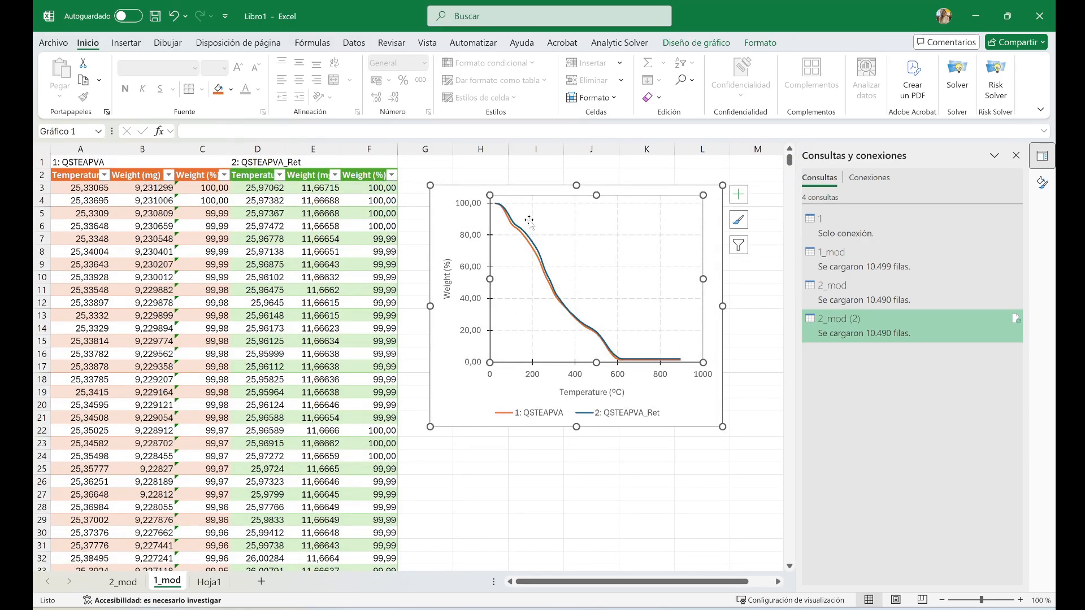
click(535, 248)
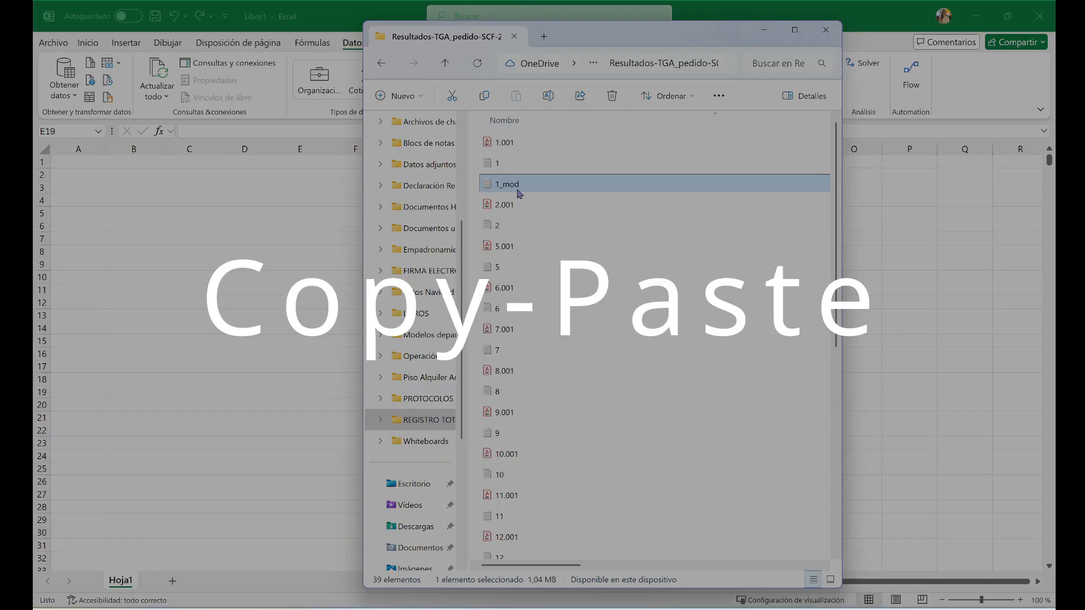
Open the 1_mod text file in Notepad and copy its entire contents
double_click(518, 190)
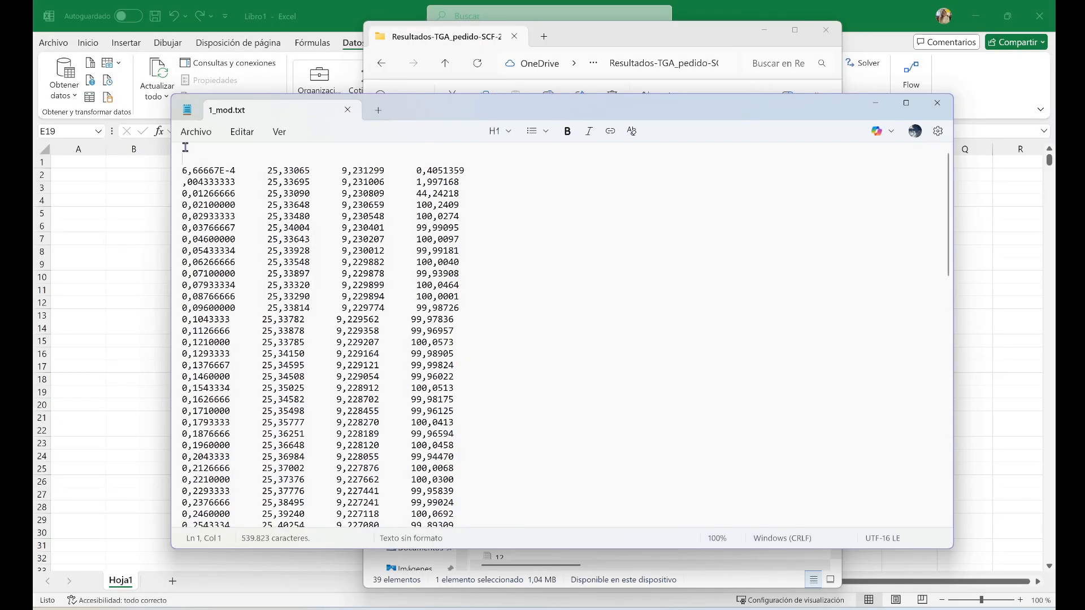
click(191, 133)
click(243, 132)
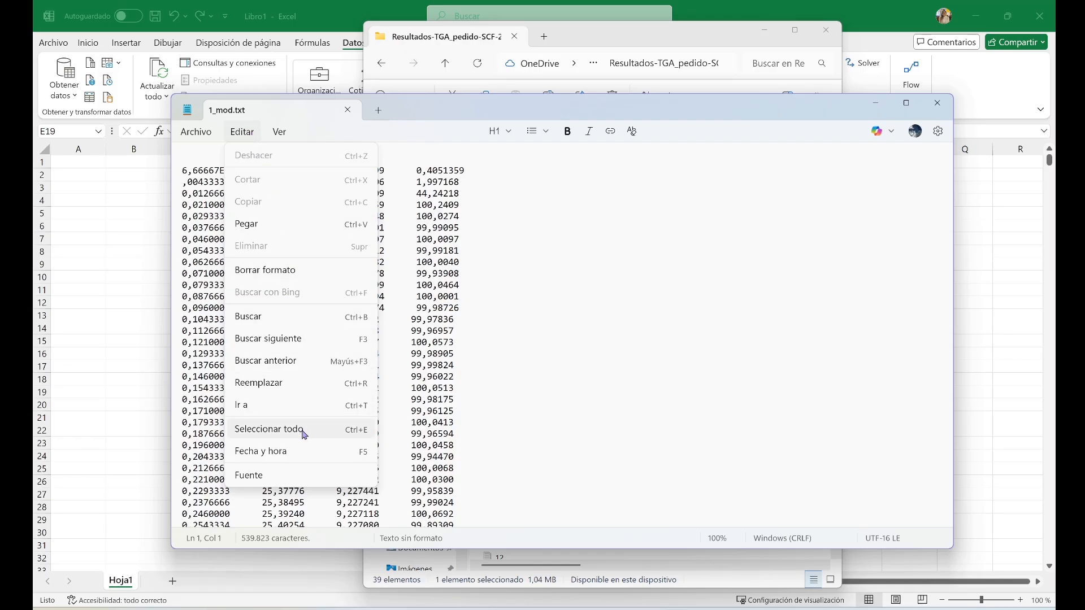
click(304, 434)
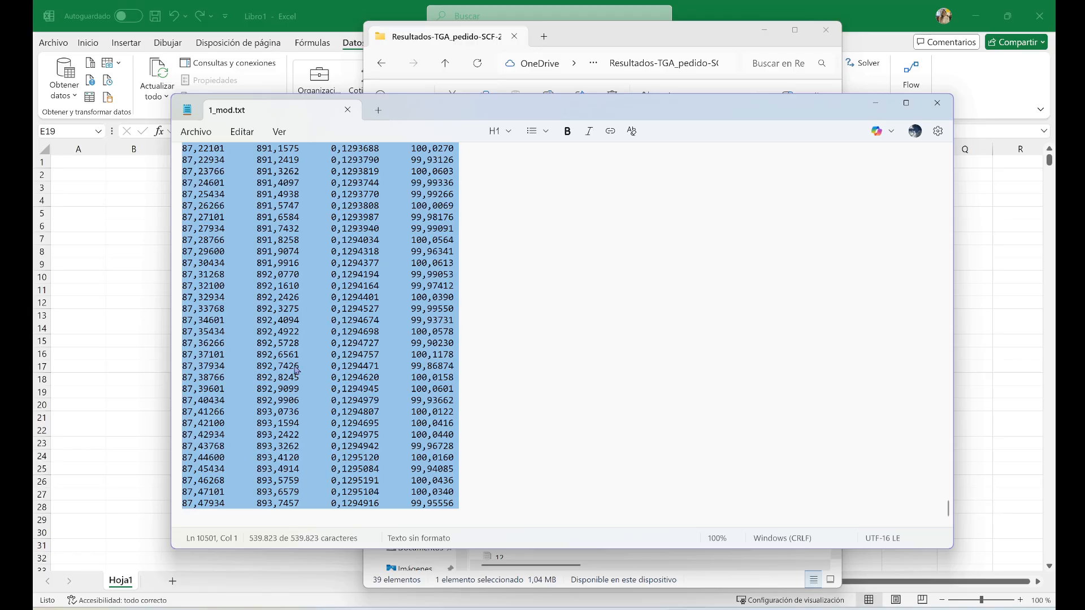
click(257, 133)
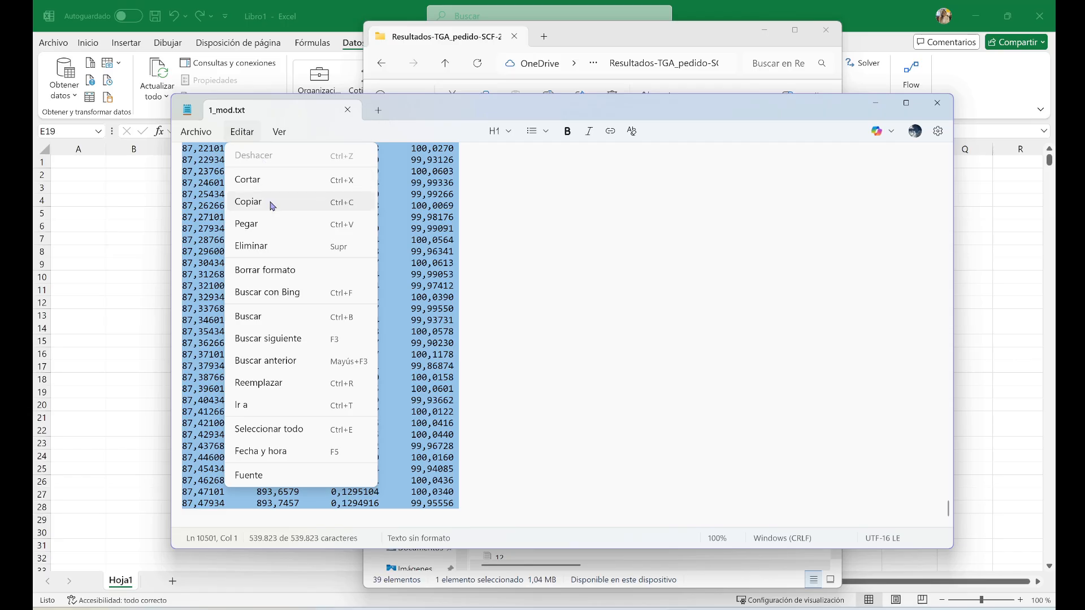
click(272, 202)
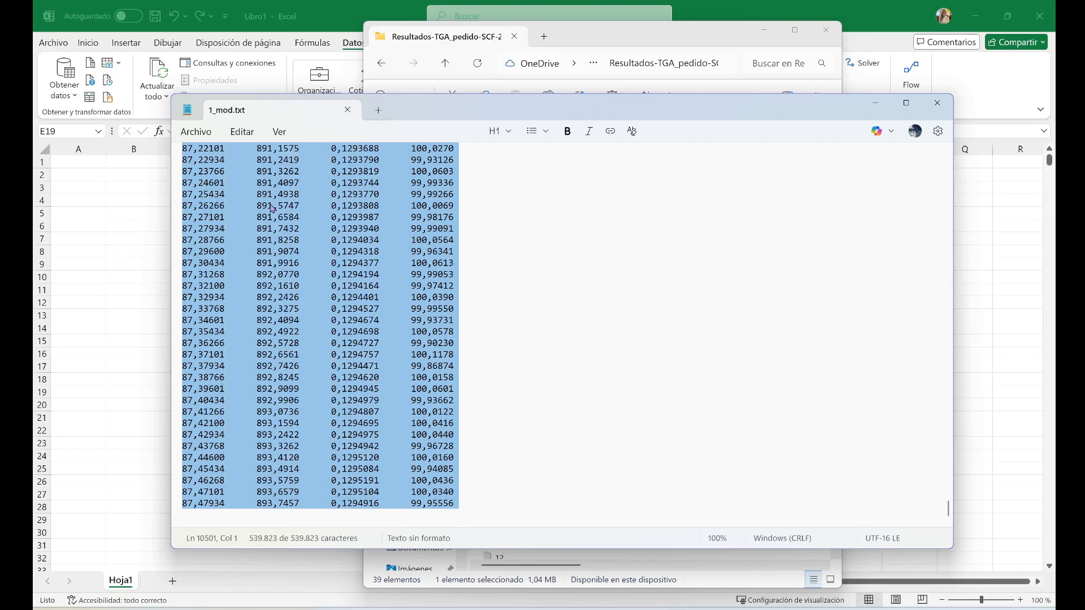
Switch to the blank Excel workbook and paste the copied data into Hoja1 starting at cell A2
click(111, 203)
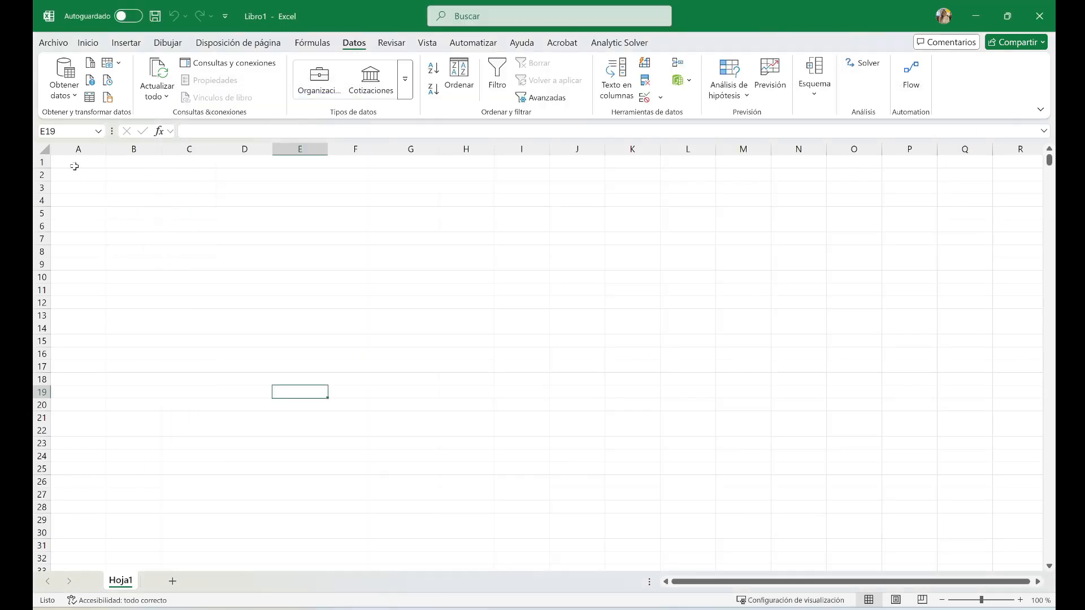
click(78, 179)
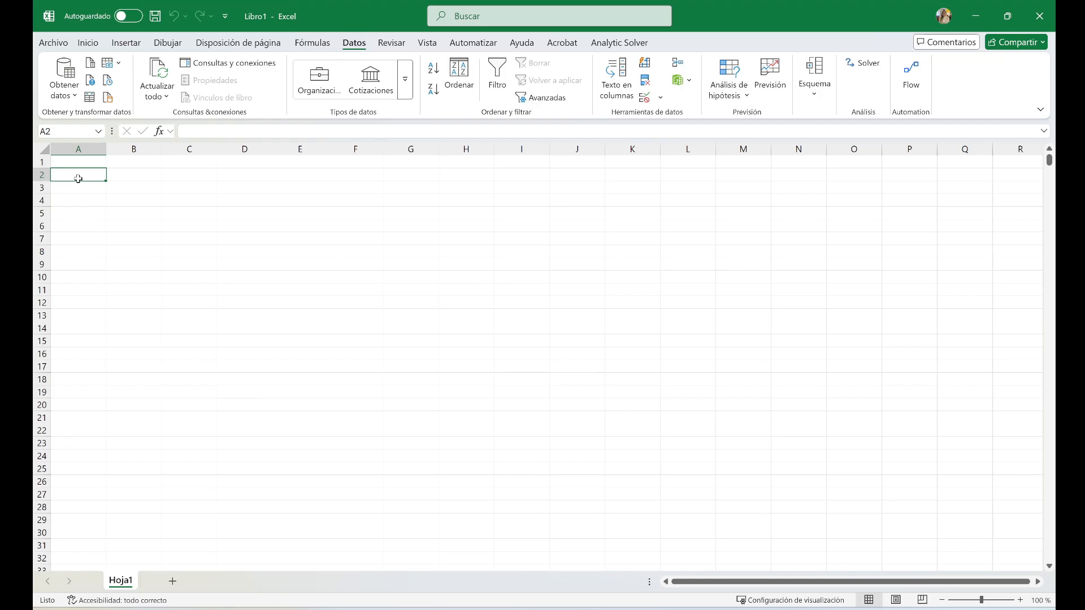
key(ctrl+v)
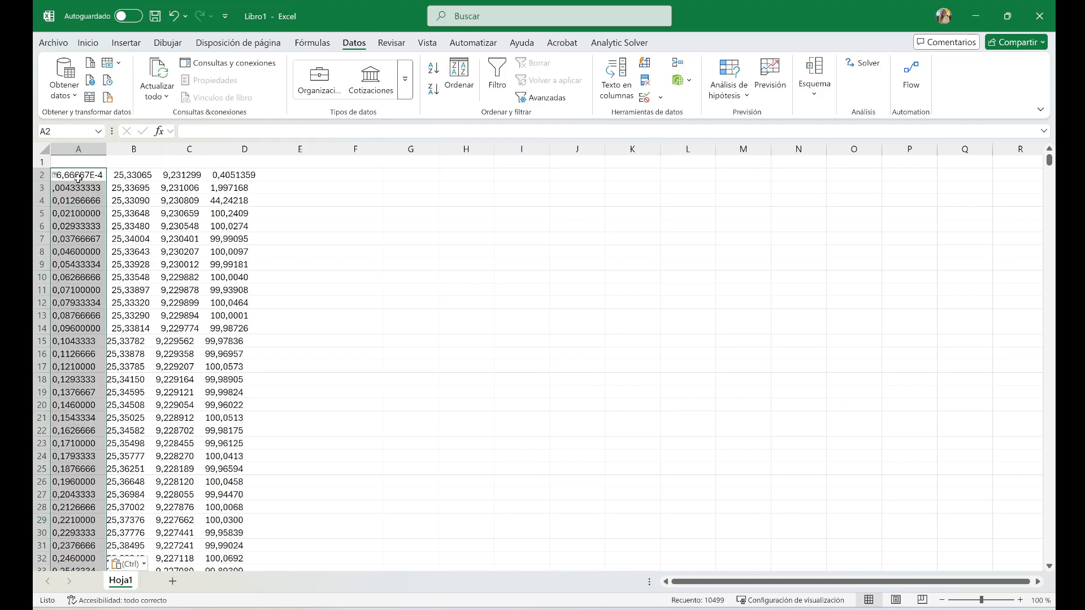
click(286, 238)
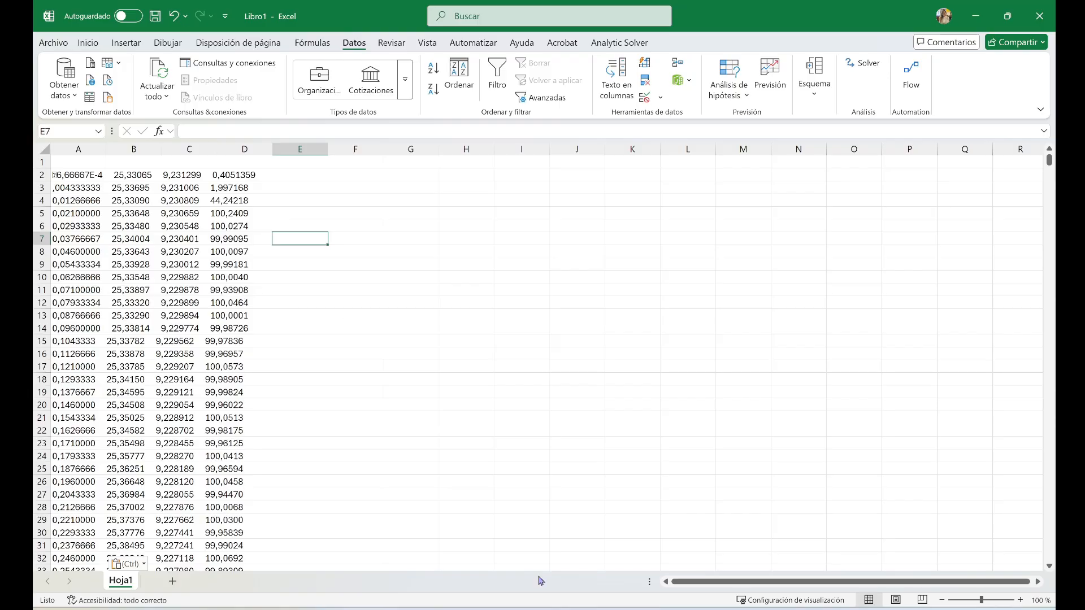
Check what the individual cells in columns A to C of the pasted data really contain
click(64, 175)
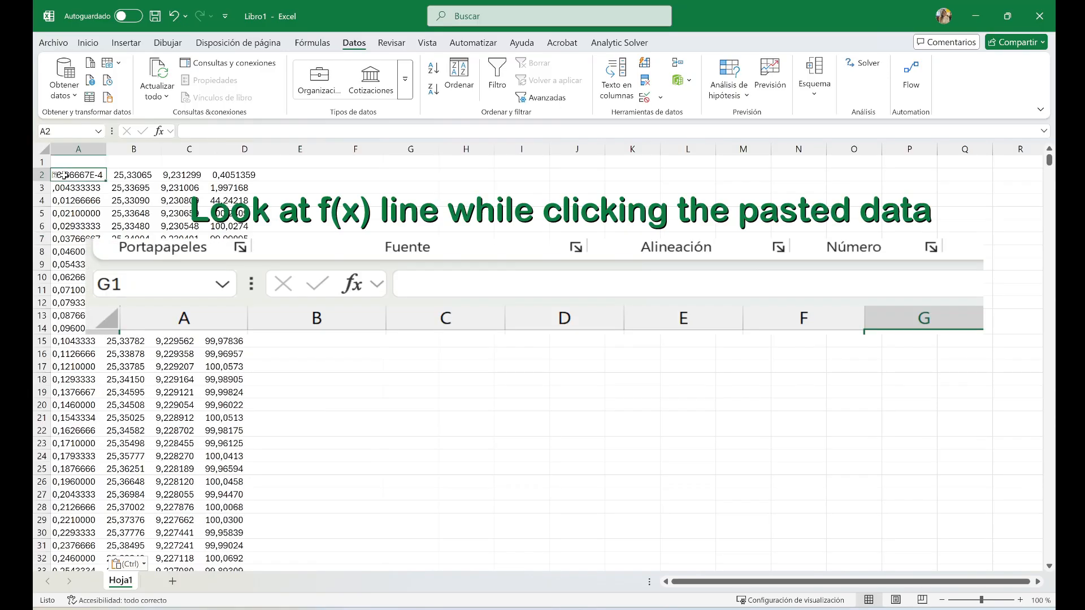
drag(129, 183, 122, 175)
click(101, 172)
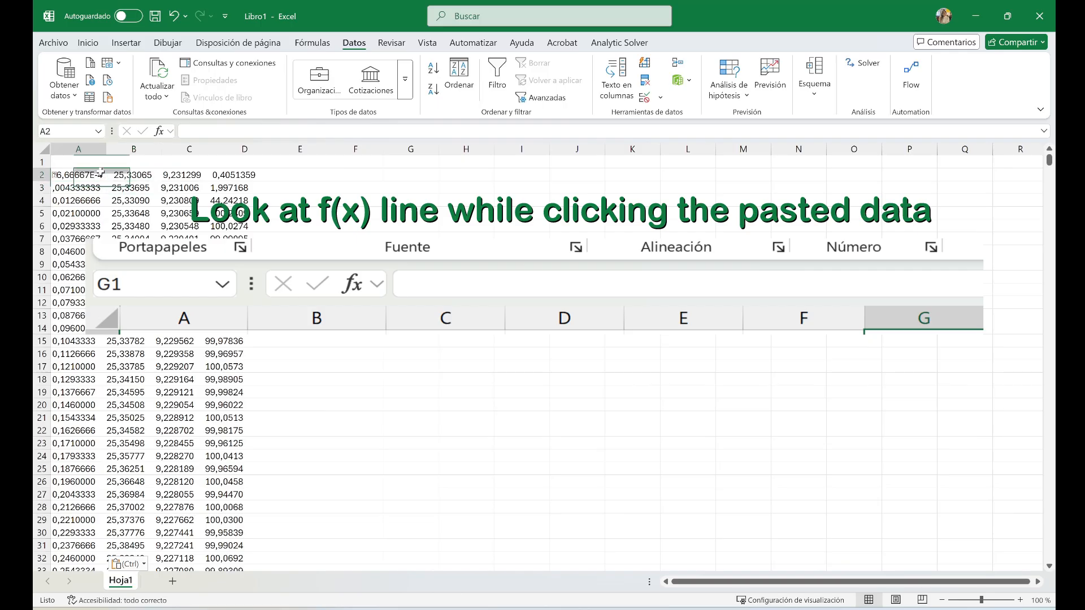
click(130, 172)
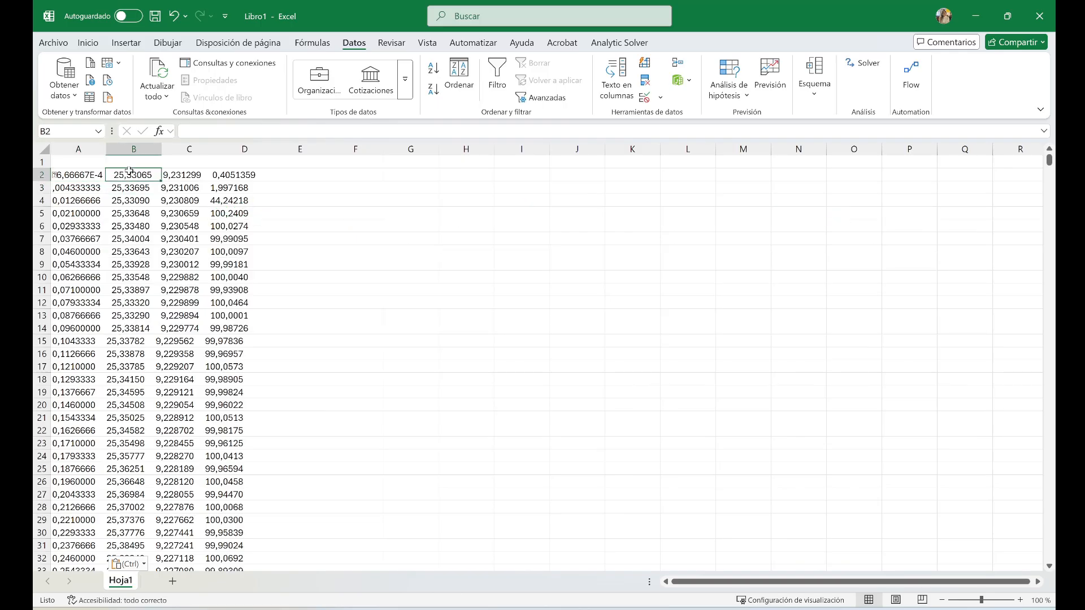
click(189, 222)
click(184, 188)
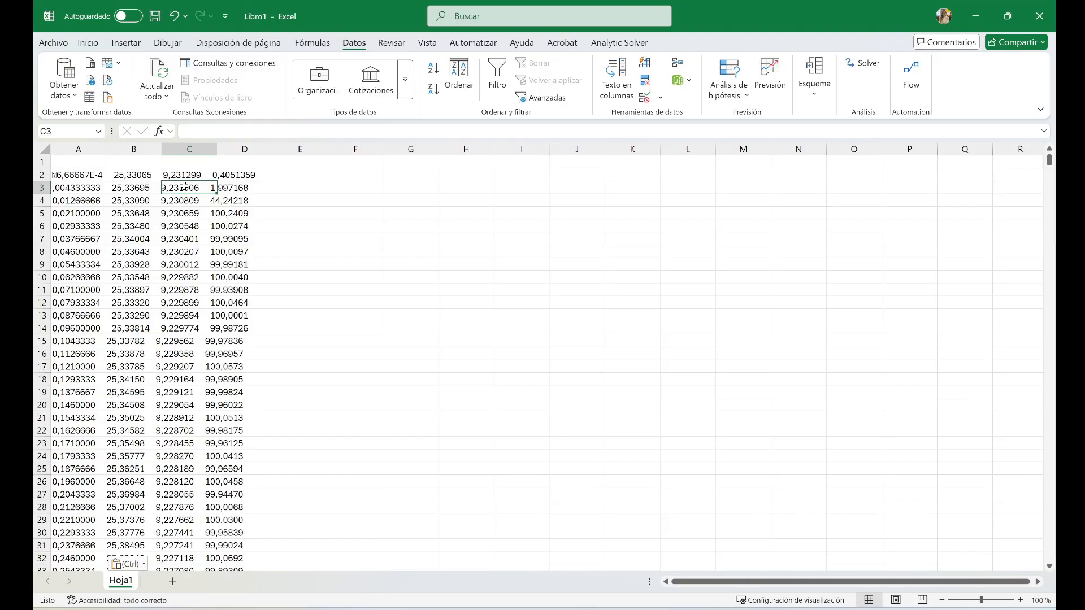
Enter the test formula =B4+C4 in cell E4
click(281, 198)
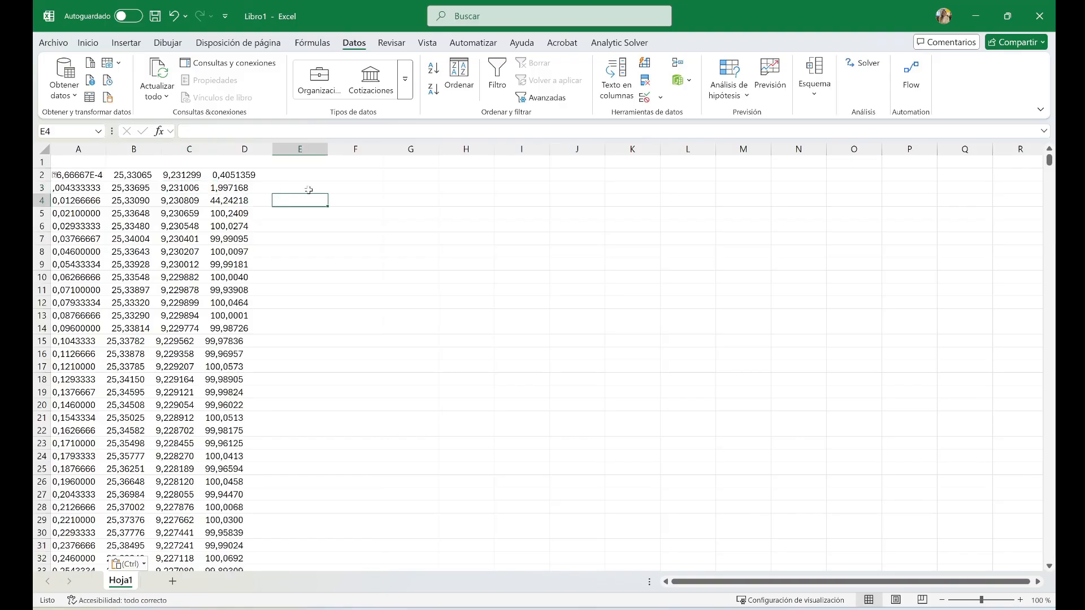
text(=)
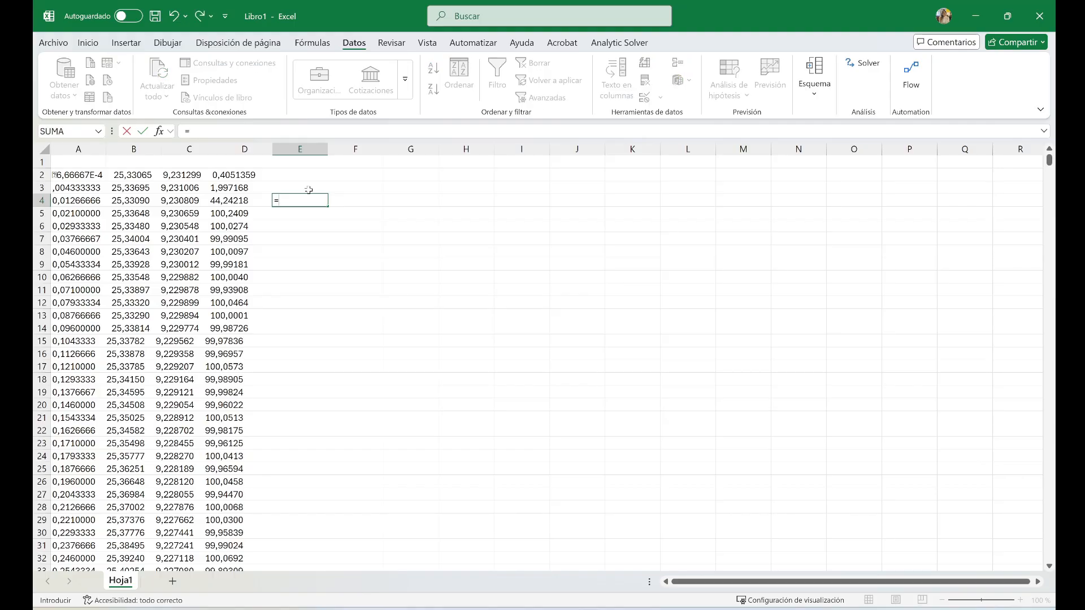
click(114, 203)
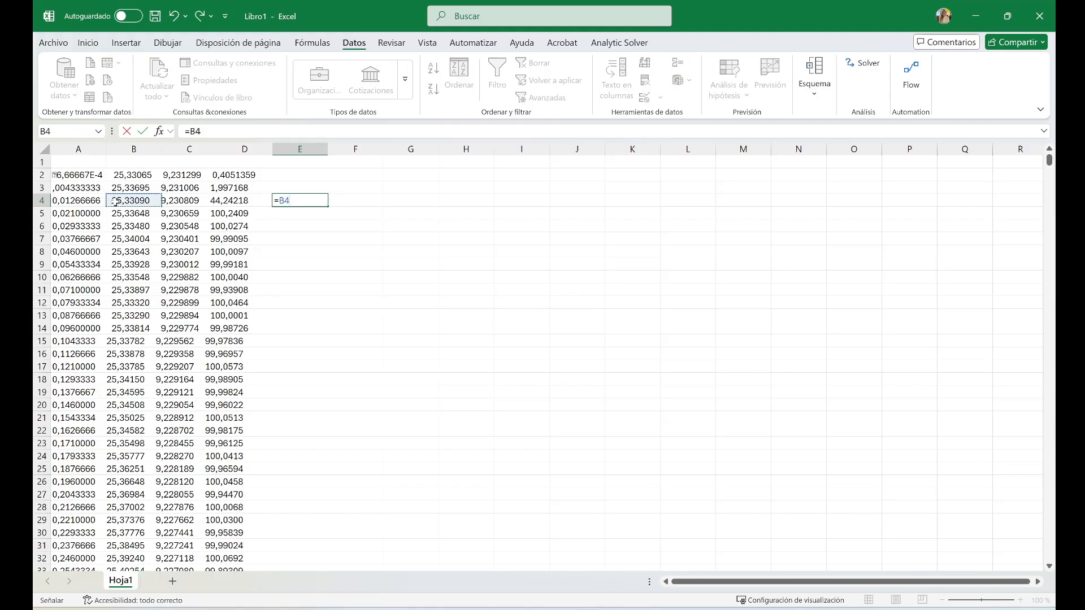
text(+)
click(164, 203)
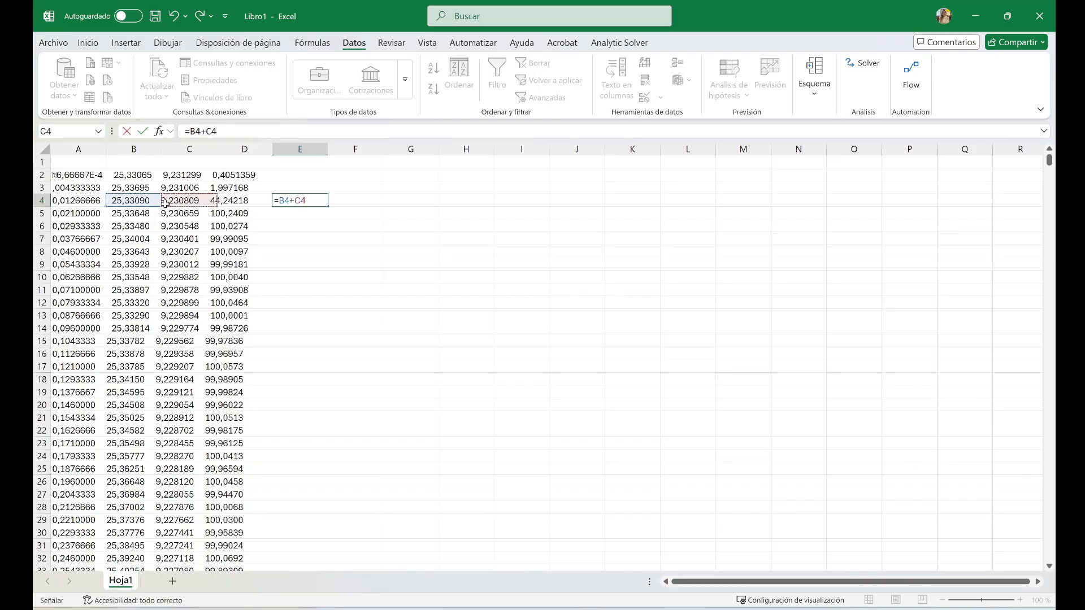
key(Return)
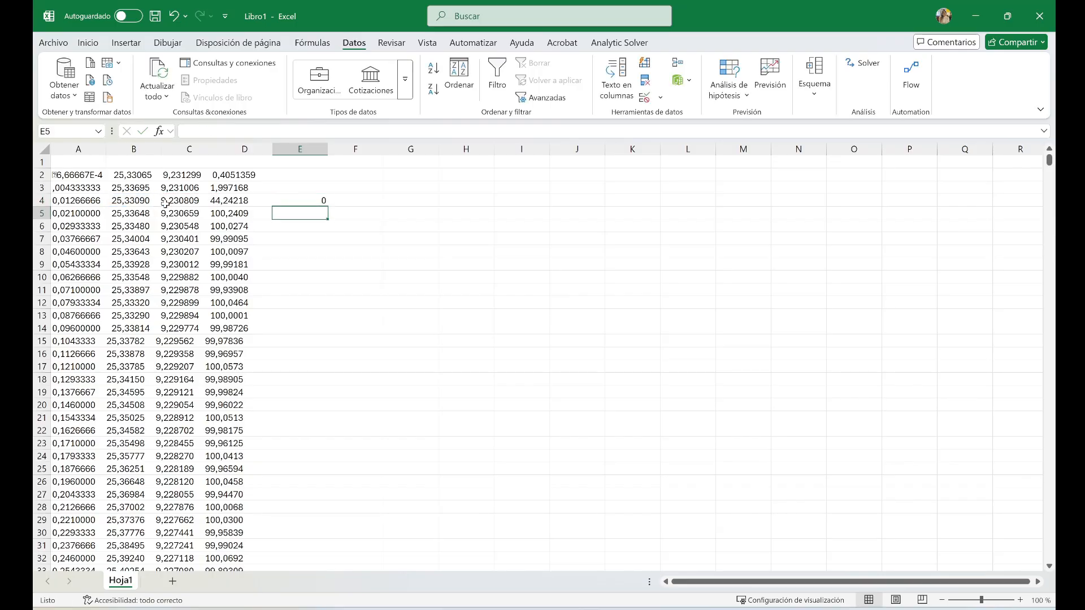
Clear the test formula from cell E4 and select cell B3
click(301, 201)
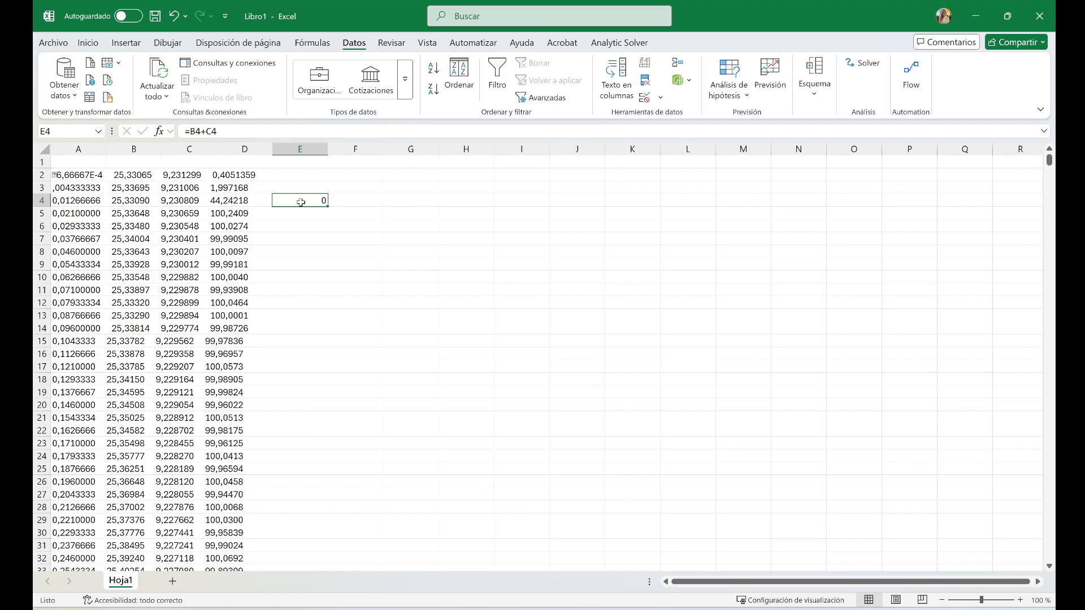
key(Delete)
click(160, 188)
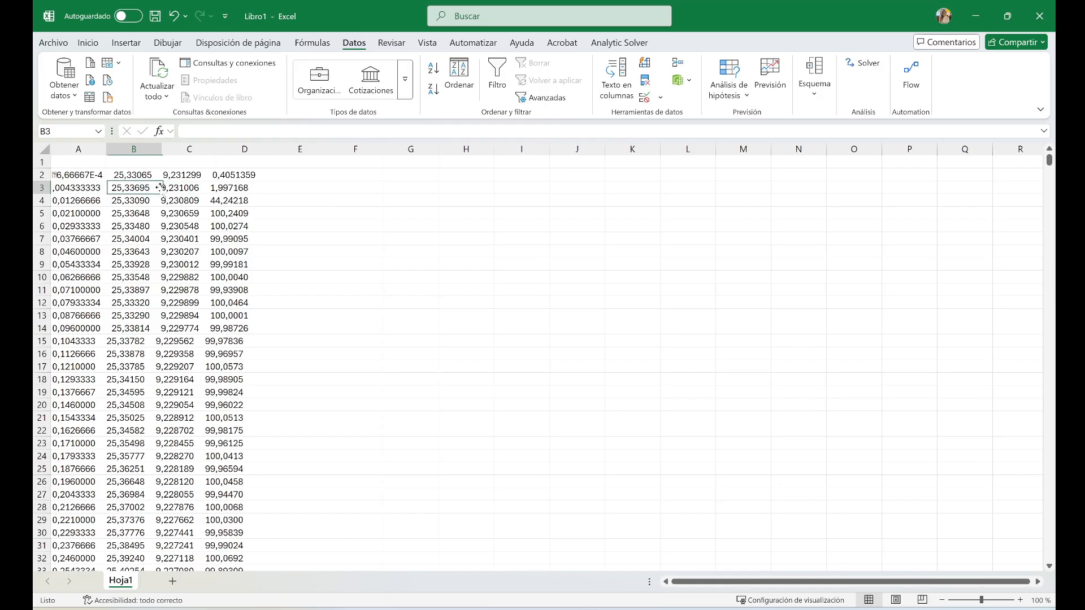